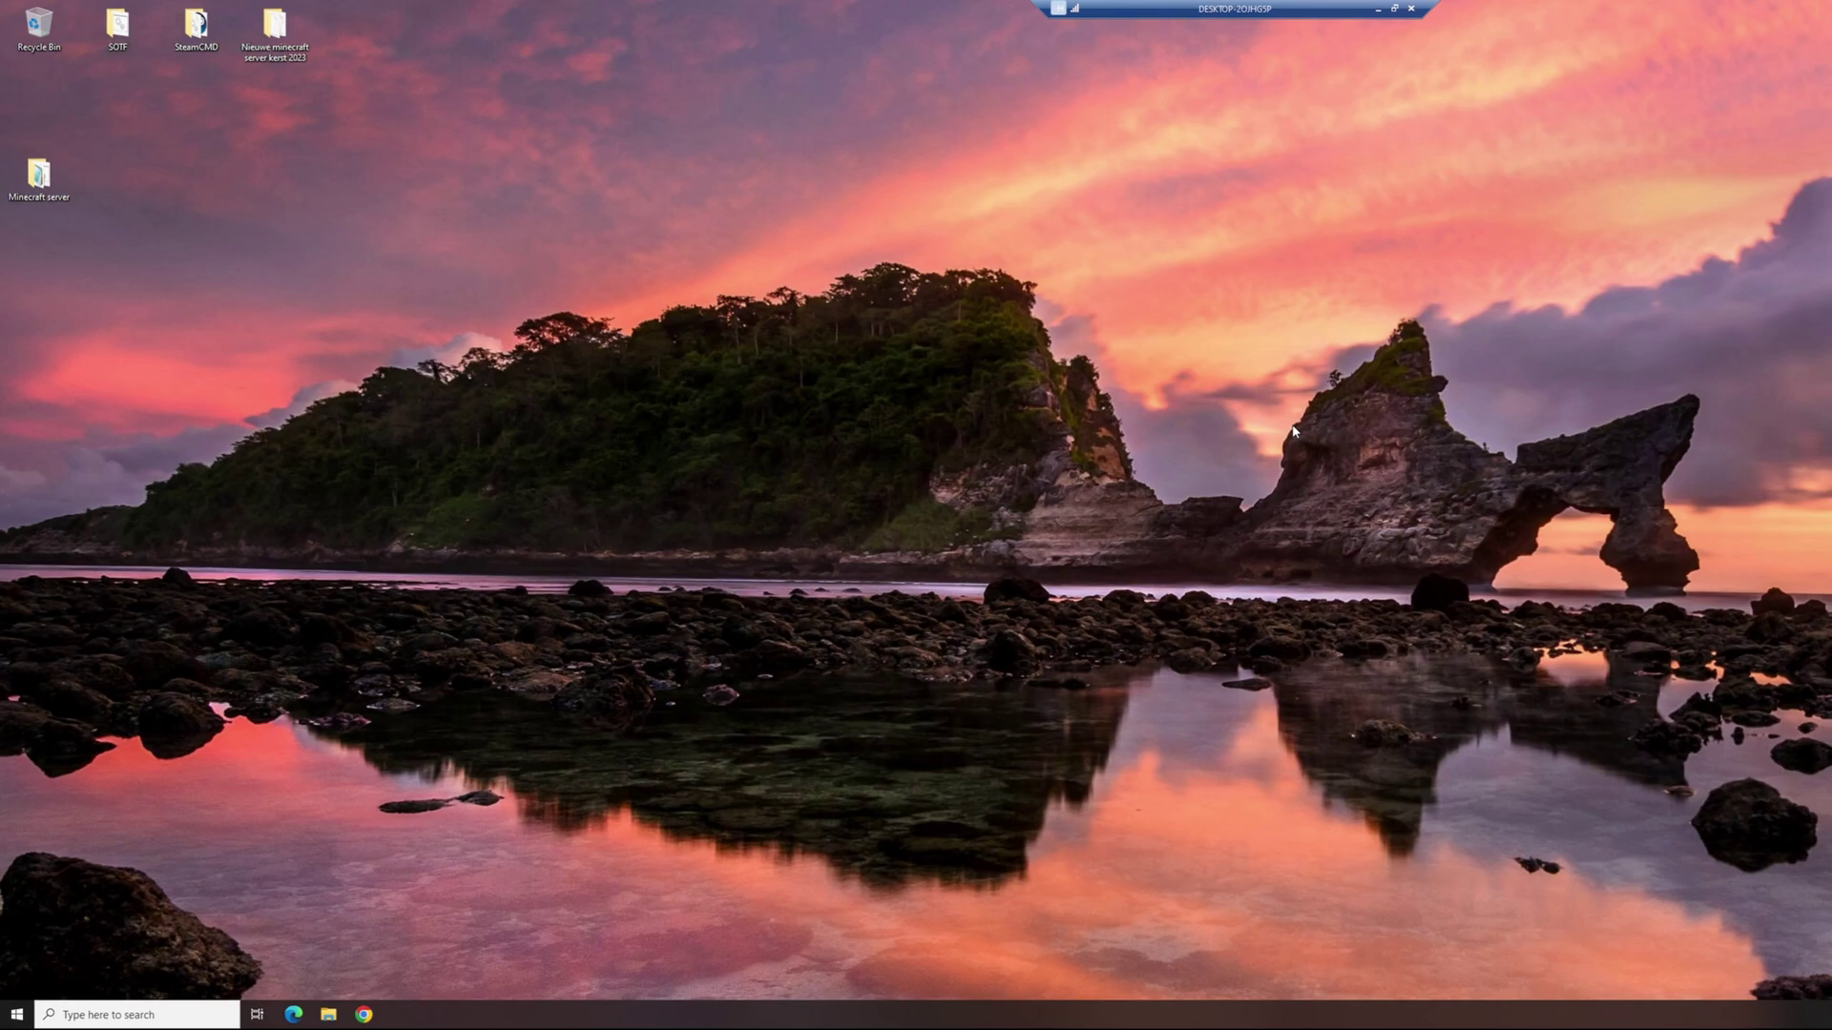
Check the computer's drives under This PC in File Explorer, then close it
{"action": "left_click", "coordinate": [330, 1016]}
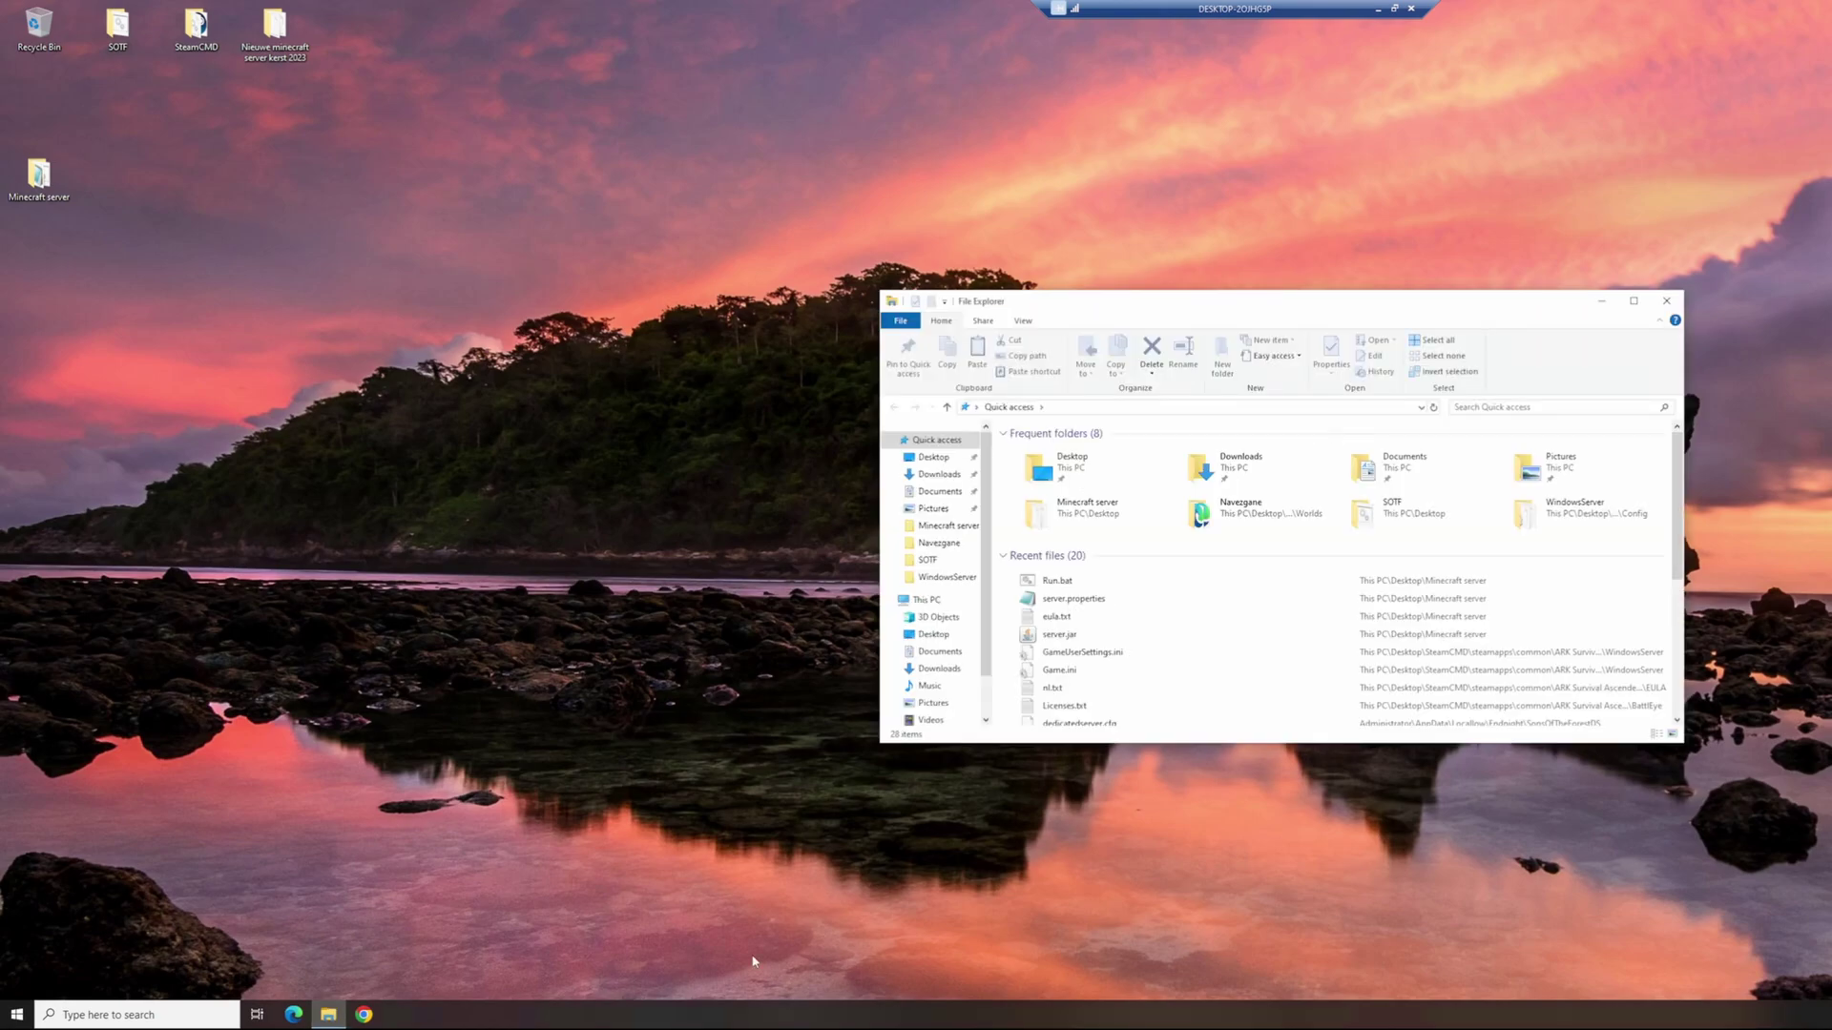
{"action": "left_click_drag", "start_coordinate": [1232, 302], "coordinate": [905, 249]}
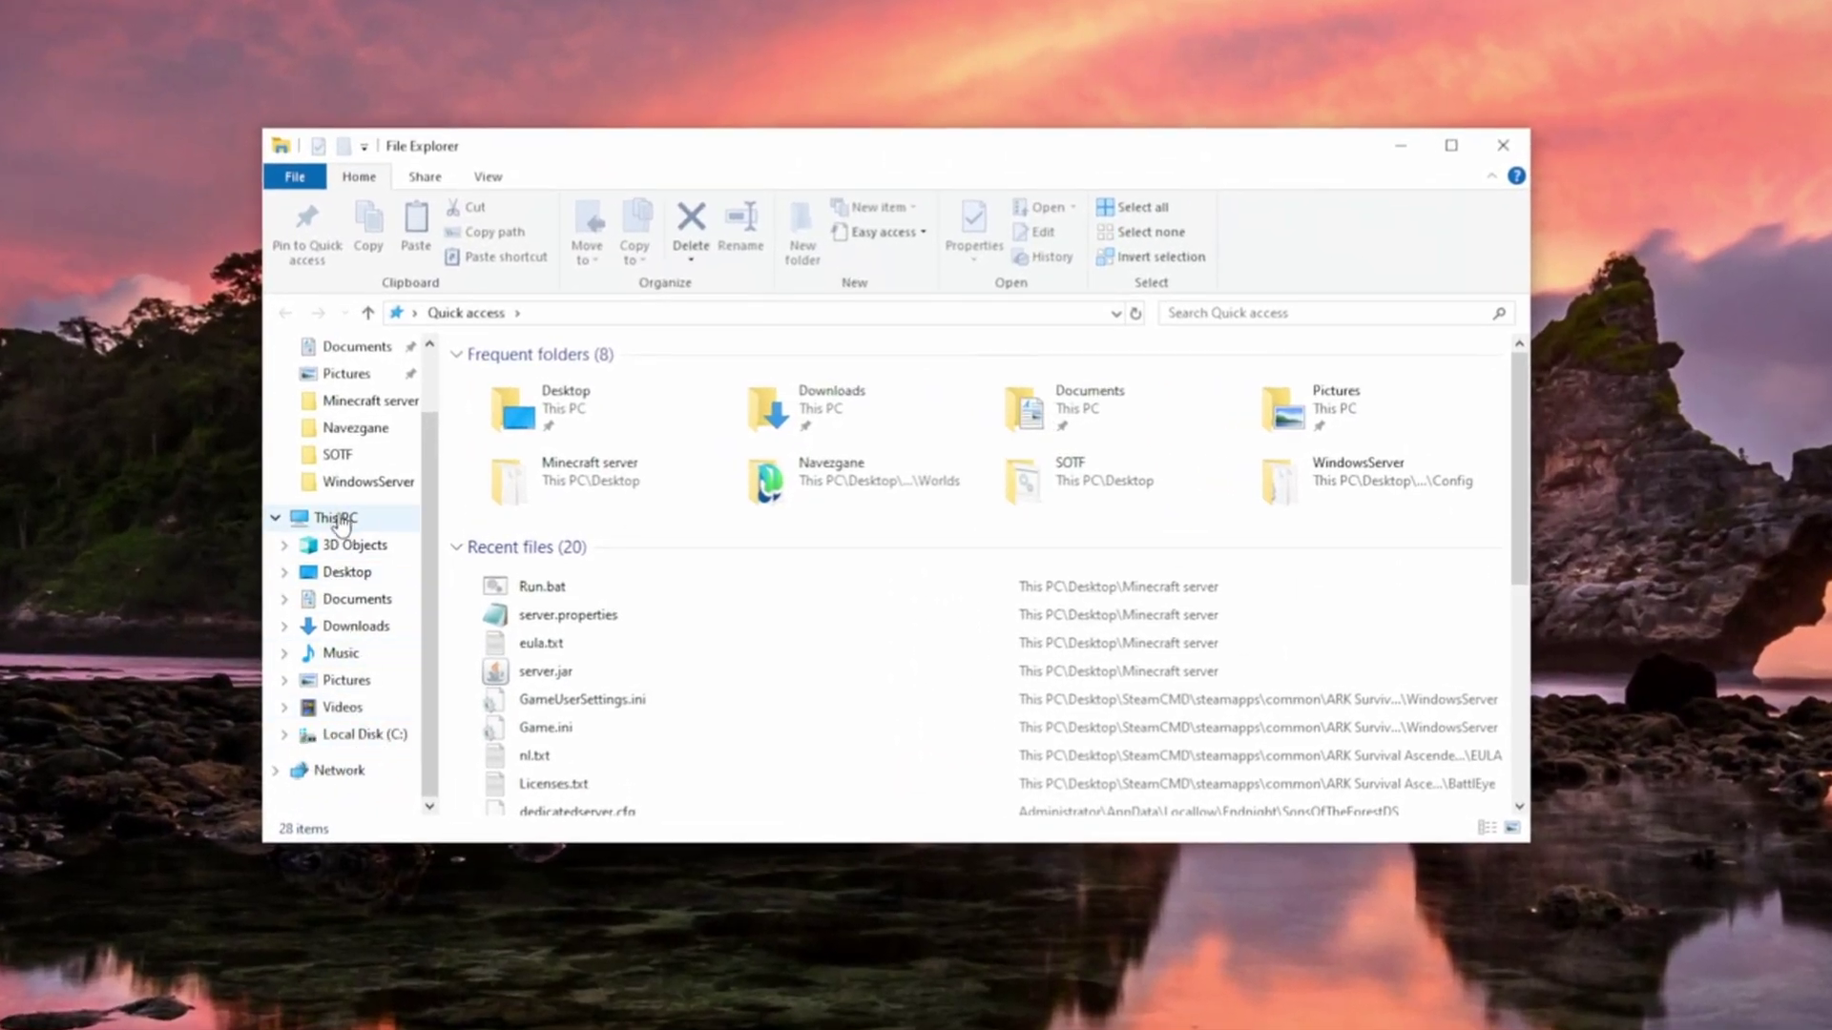
{"action": "left_click", "coordinate": [336, 518]}
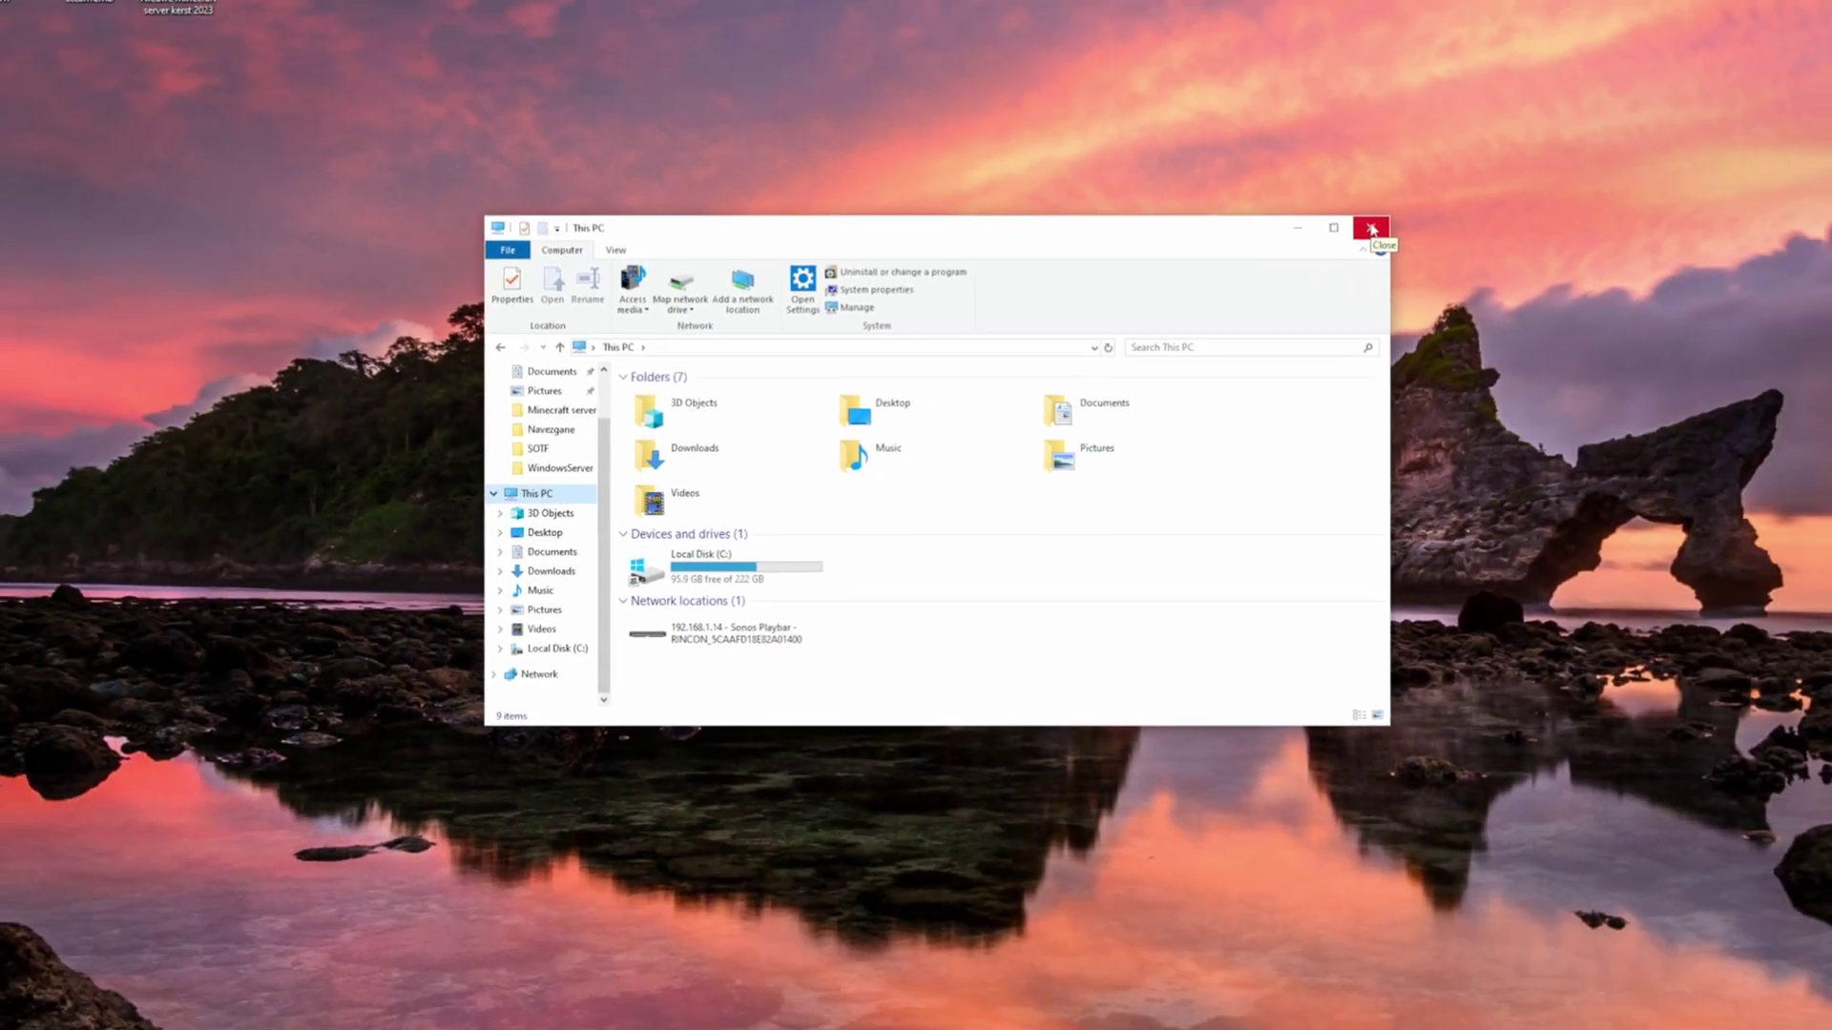
{"action": "left_click", "coordinate": [1505, 146]}
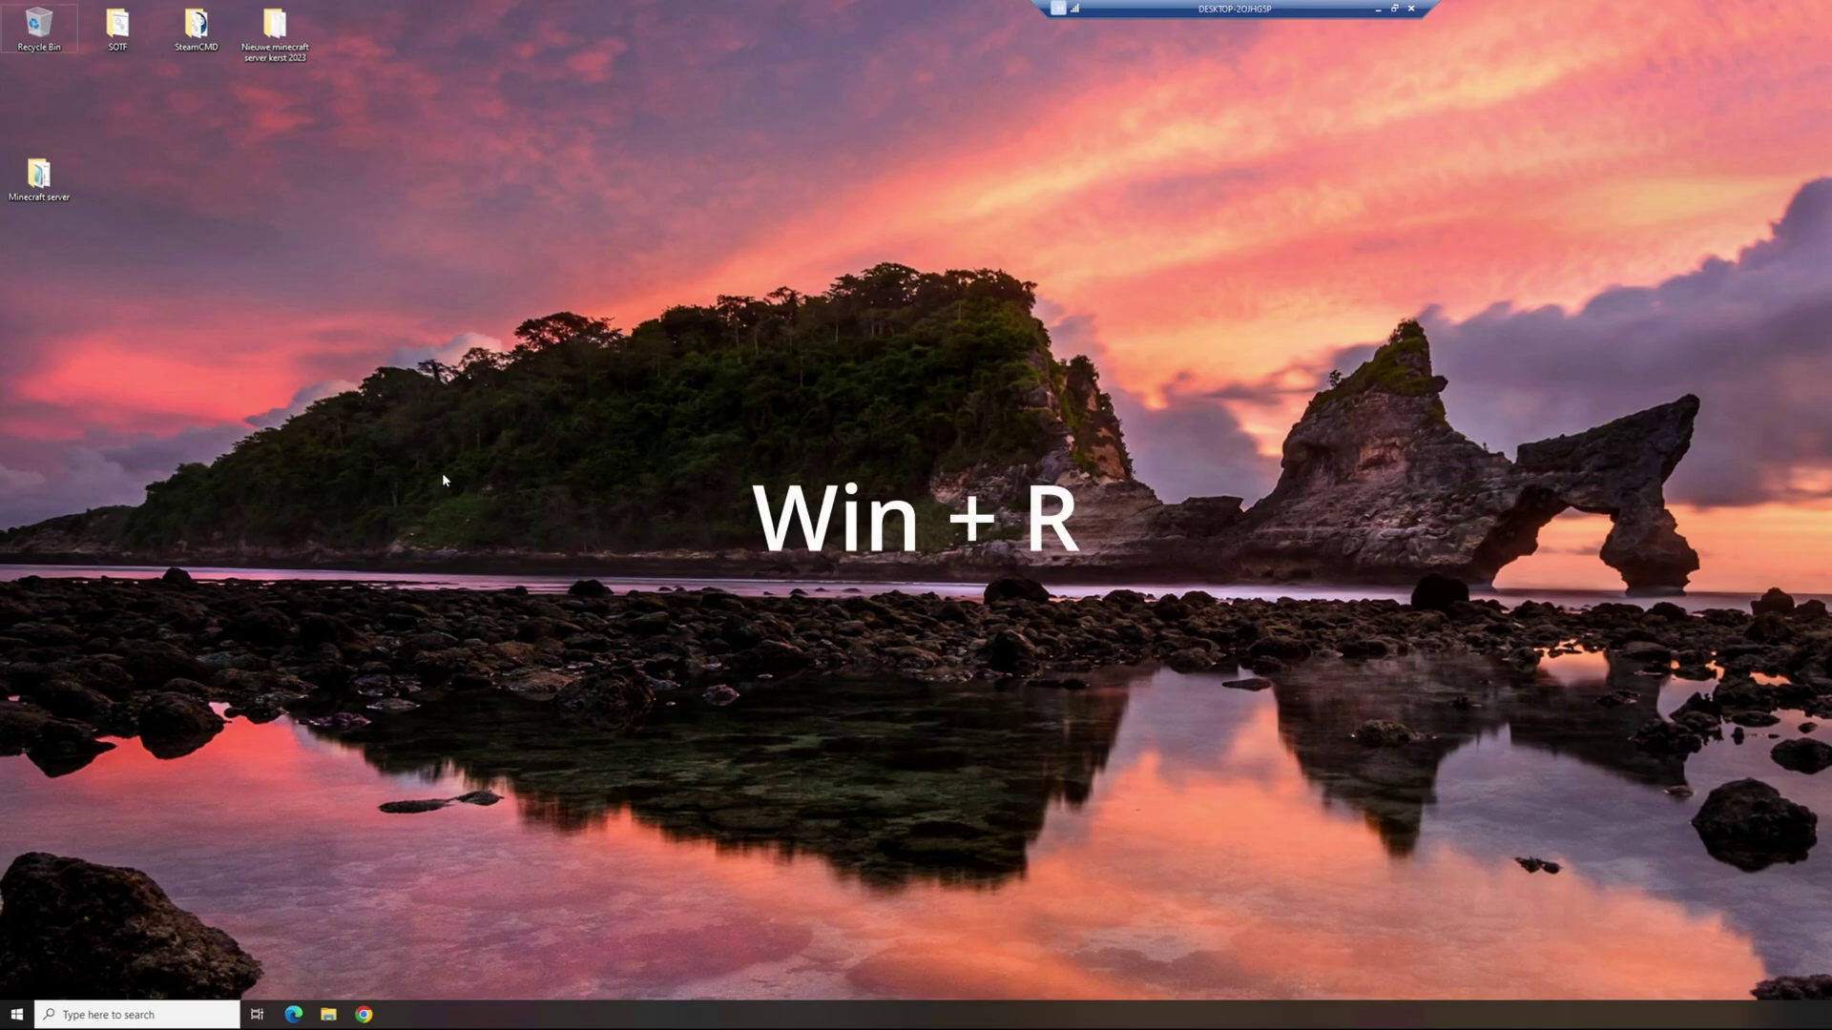
Launch Disk Management with diskmgmt.msc and initialize Disk 1 as GPT
{"action": "key", "text": "super+r"}
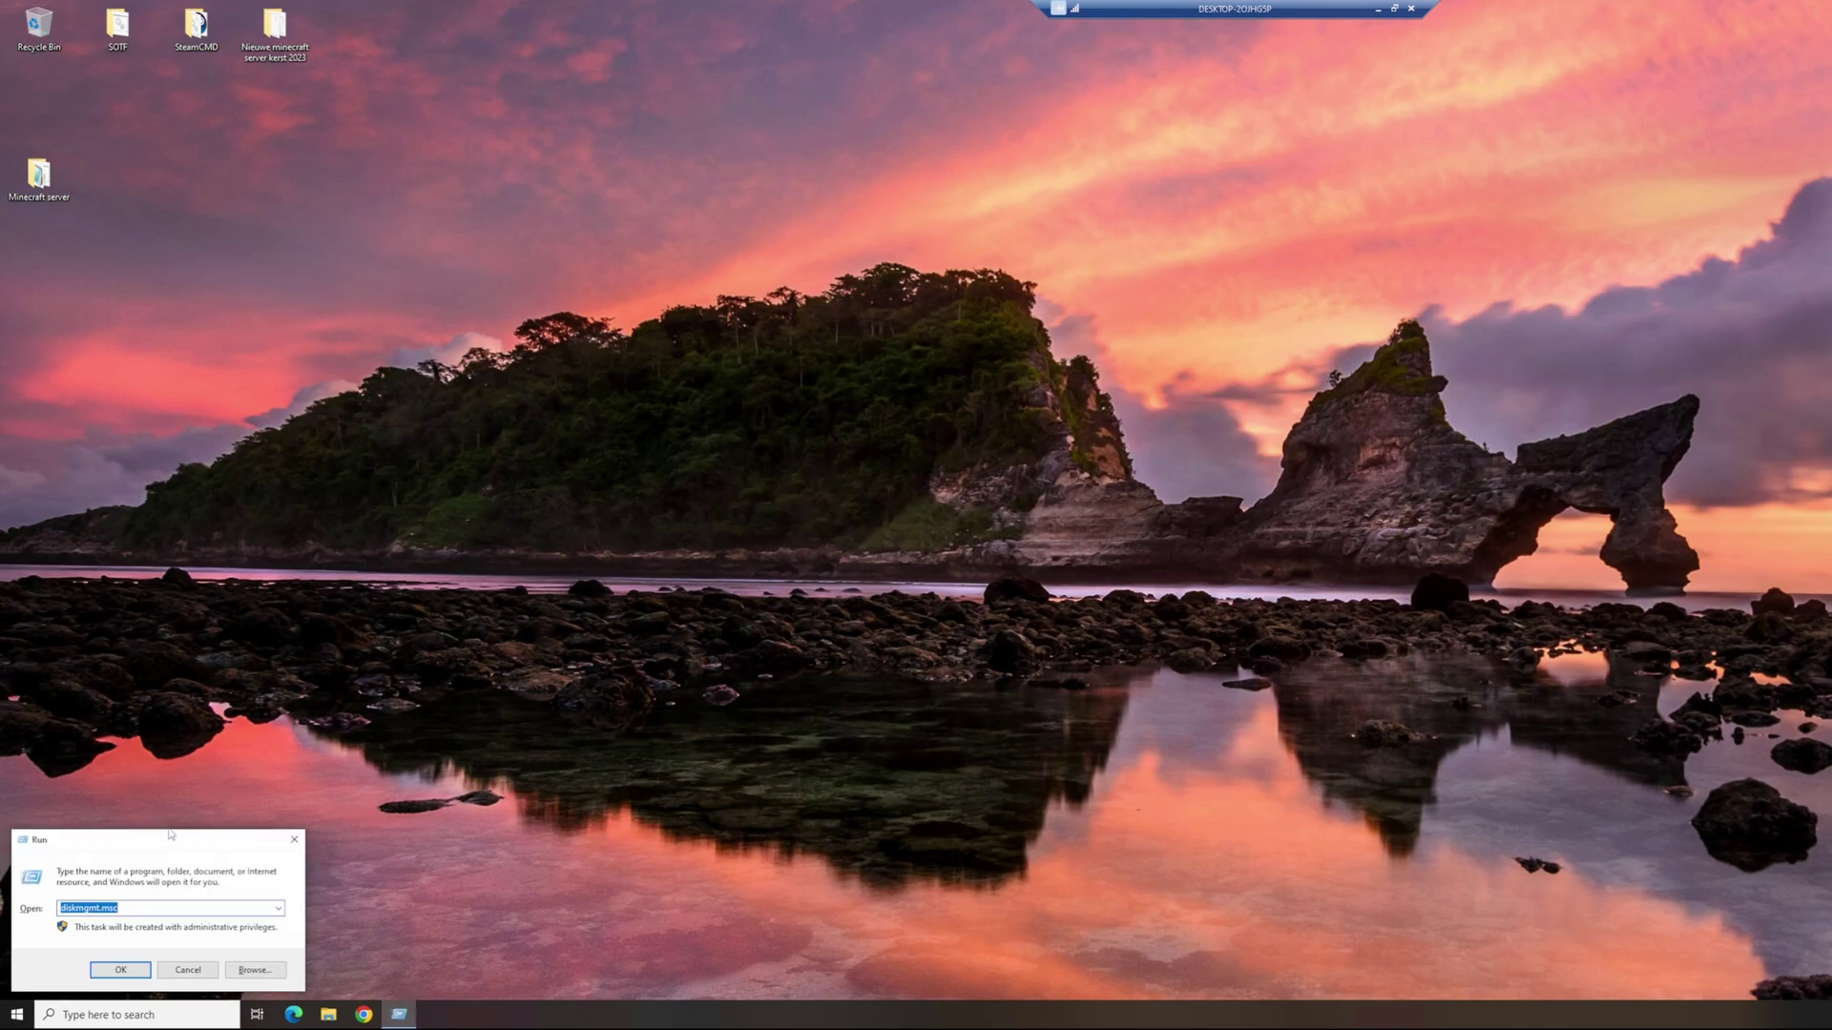
{"action": "left_click_drag", "start_coordinate": [170, 835], "coordinate": [416, 557]}
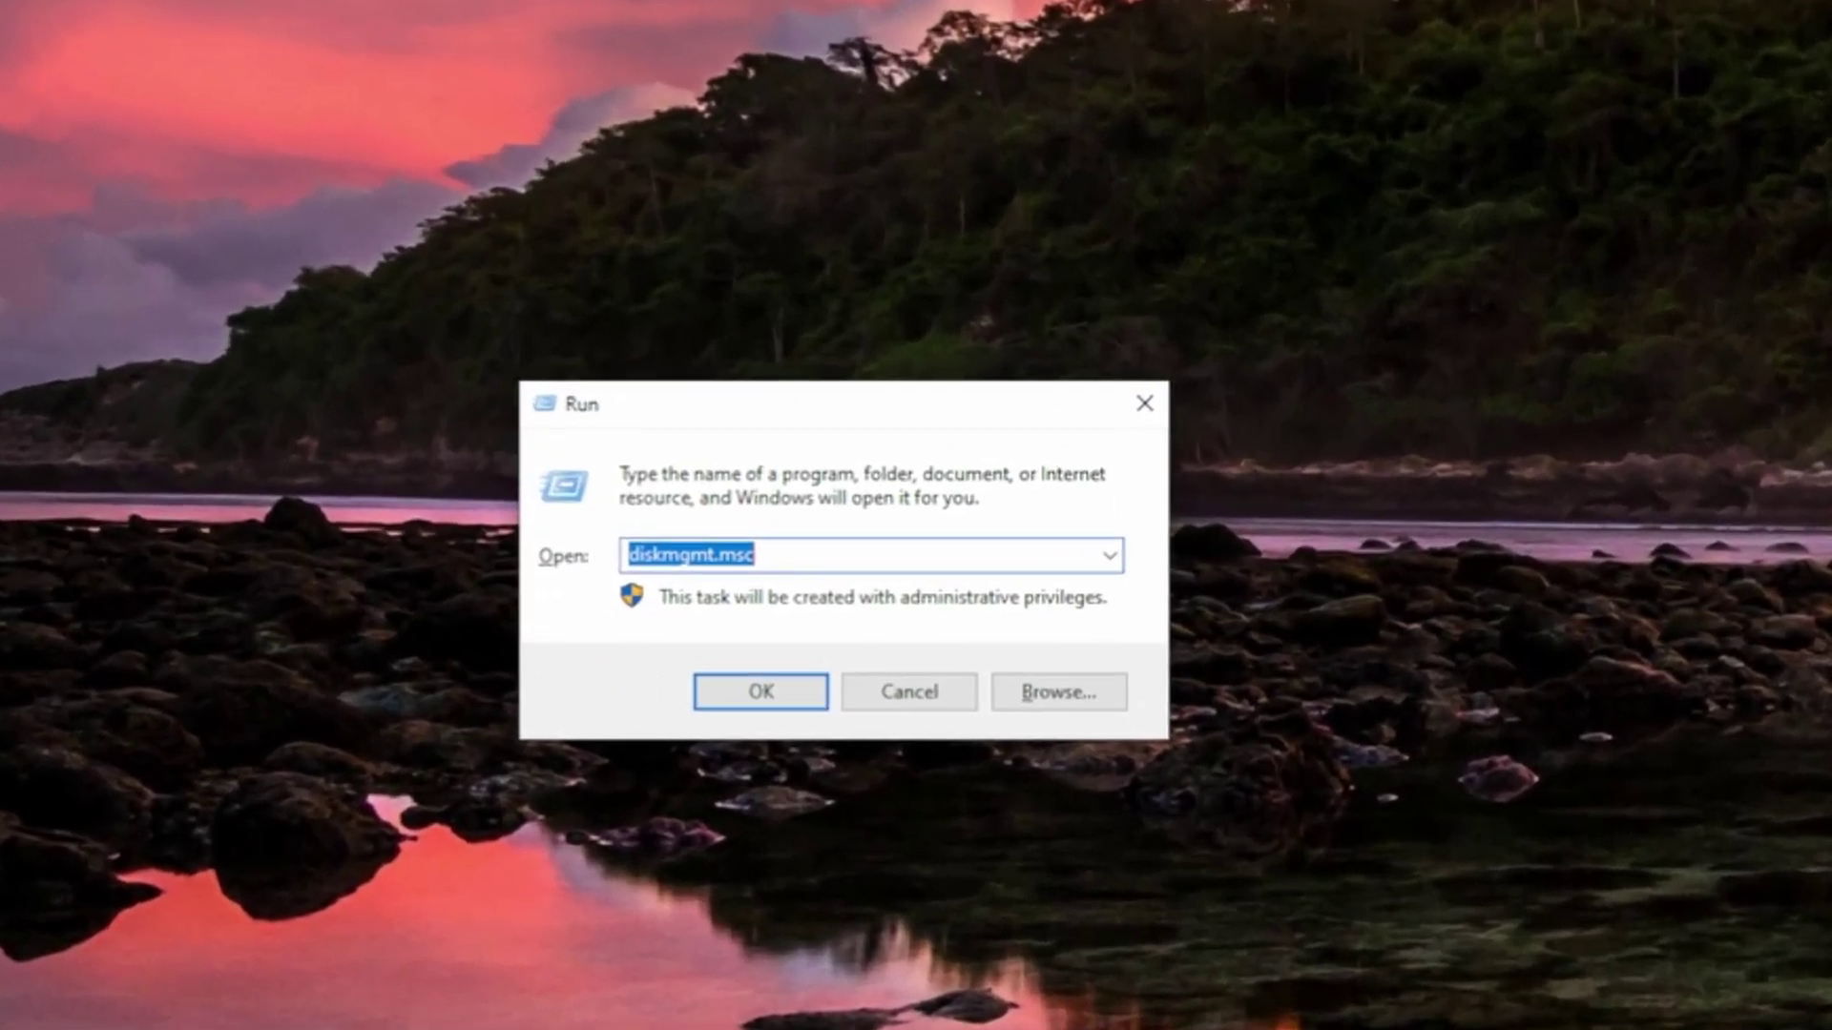
{"action": "left_click", "coordinate": [638, 553]}
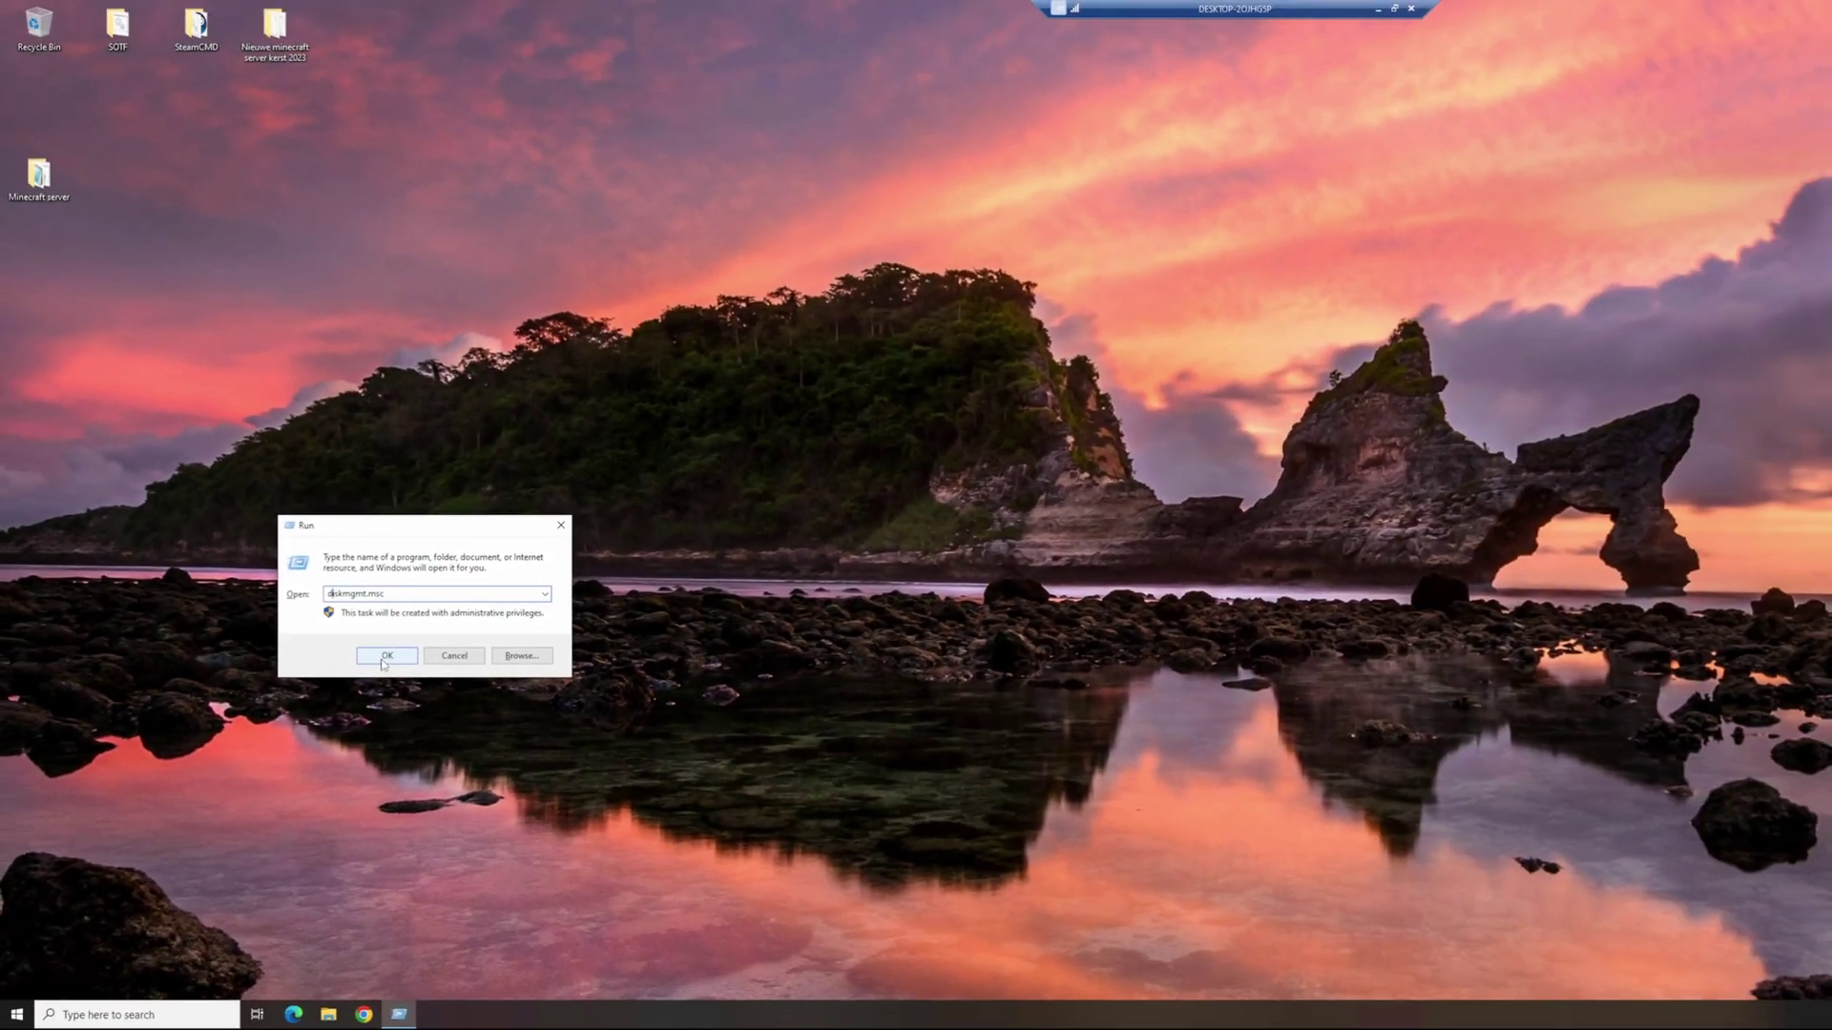
{"action": "left_click", "coordinate": [386, 656]}
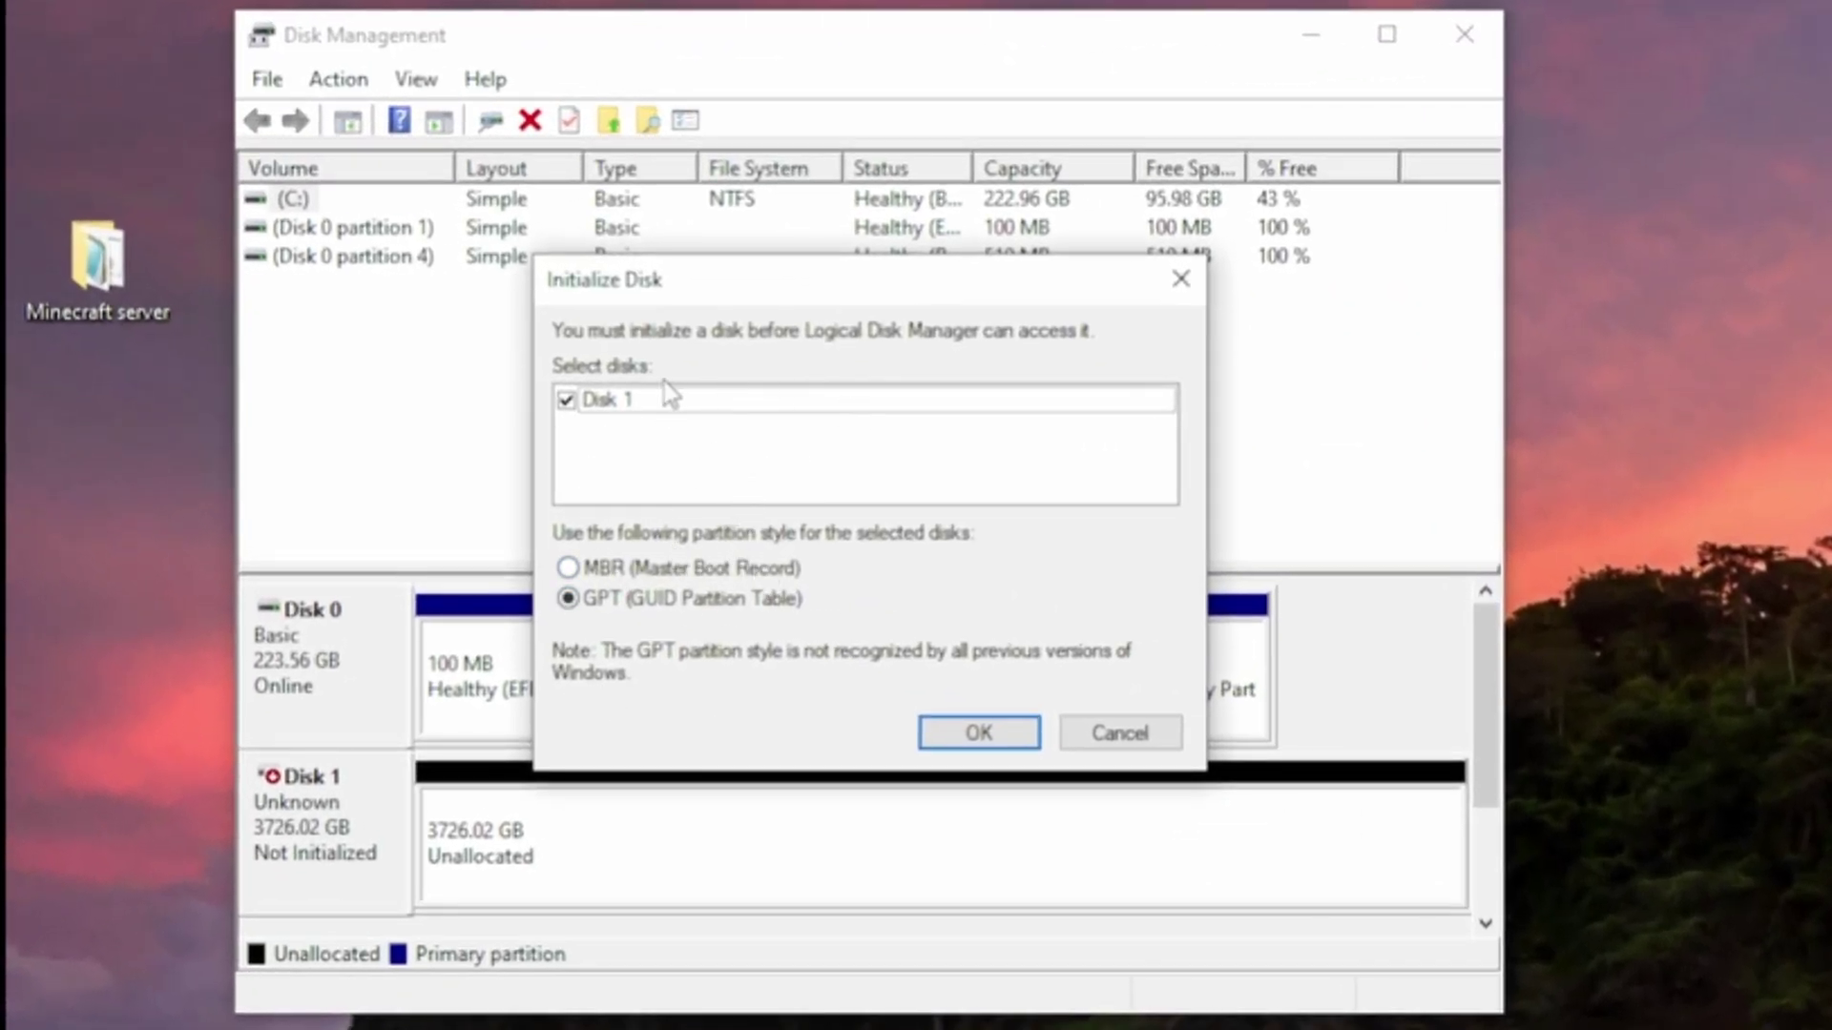
{"action": "left_click", "coordinate": [977, 734]}
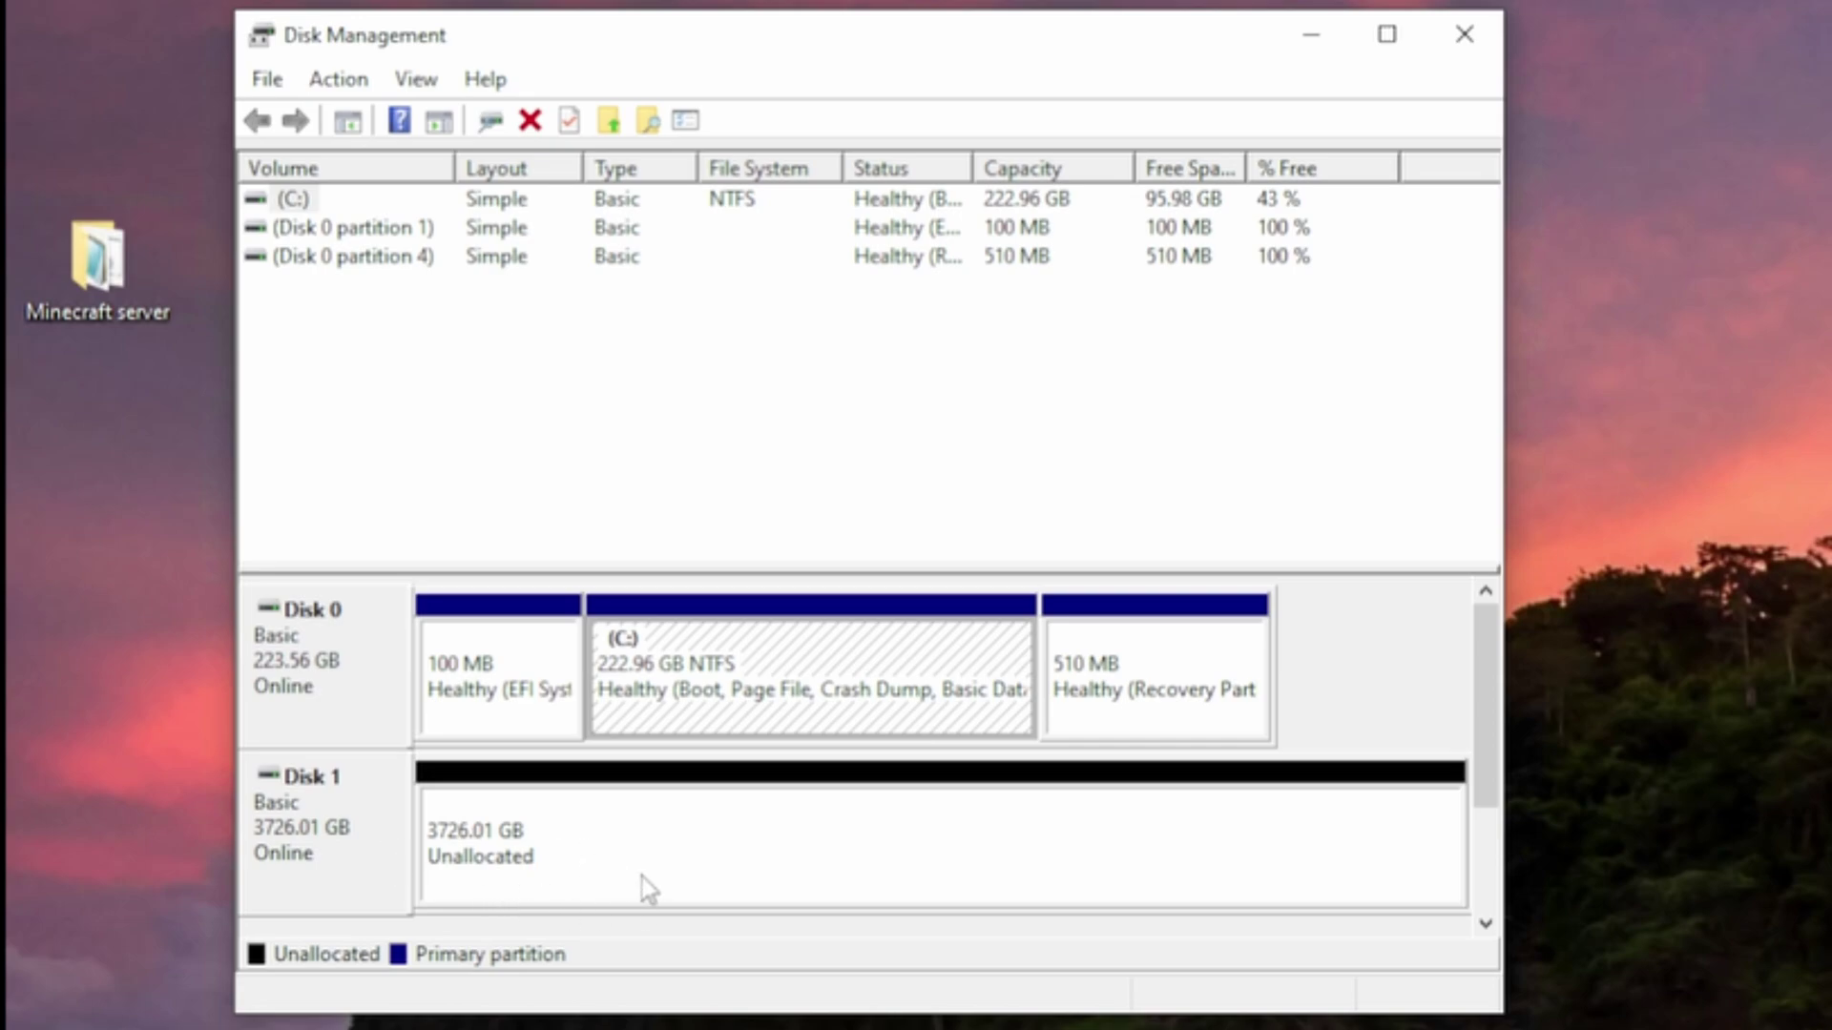
{"action": "right_click", "coordinate": [672, 865]}
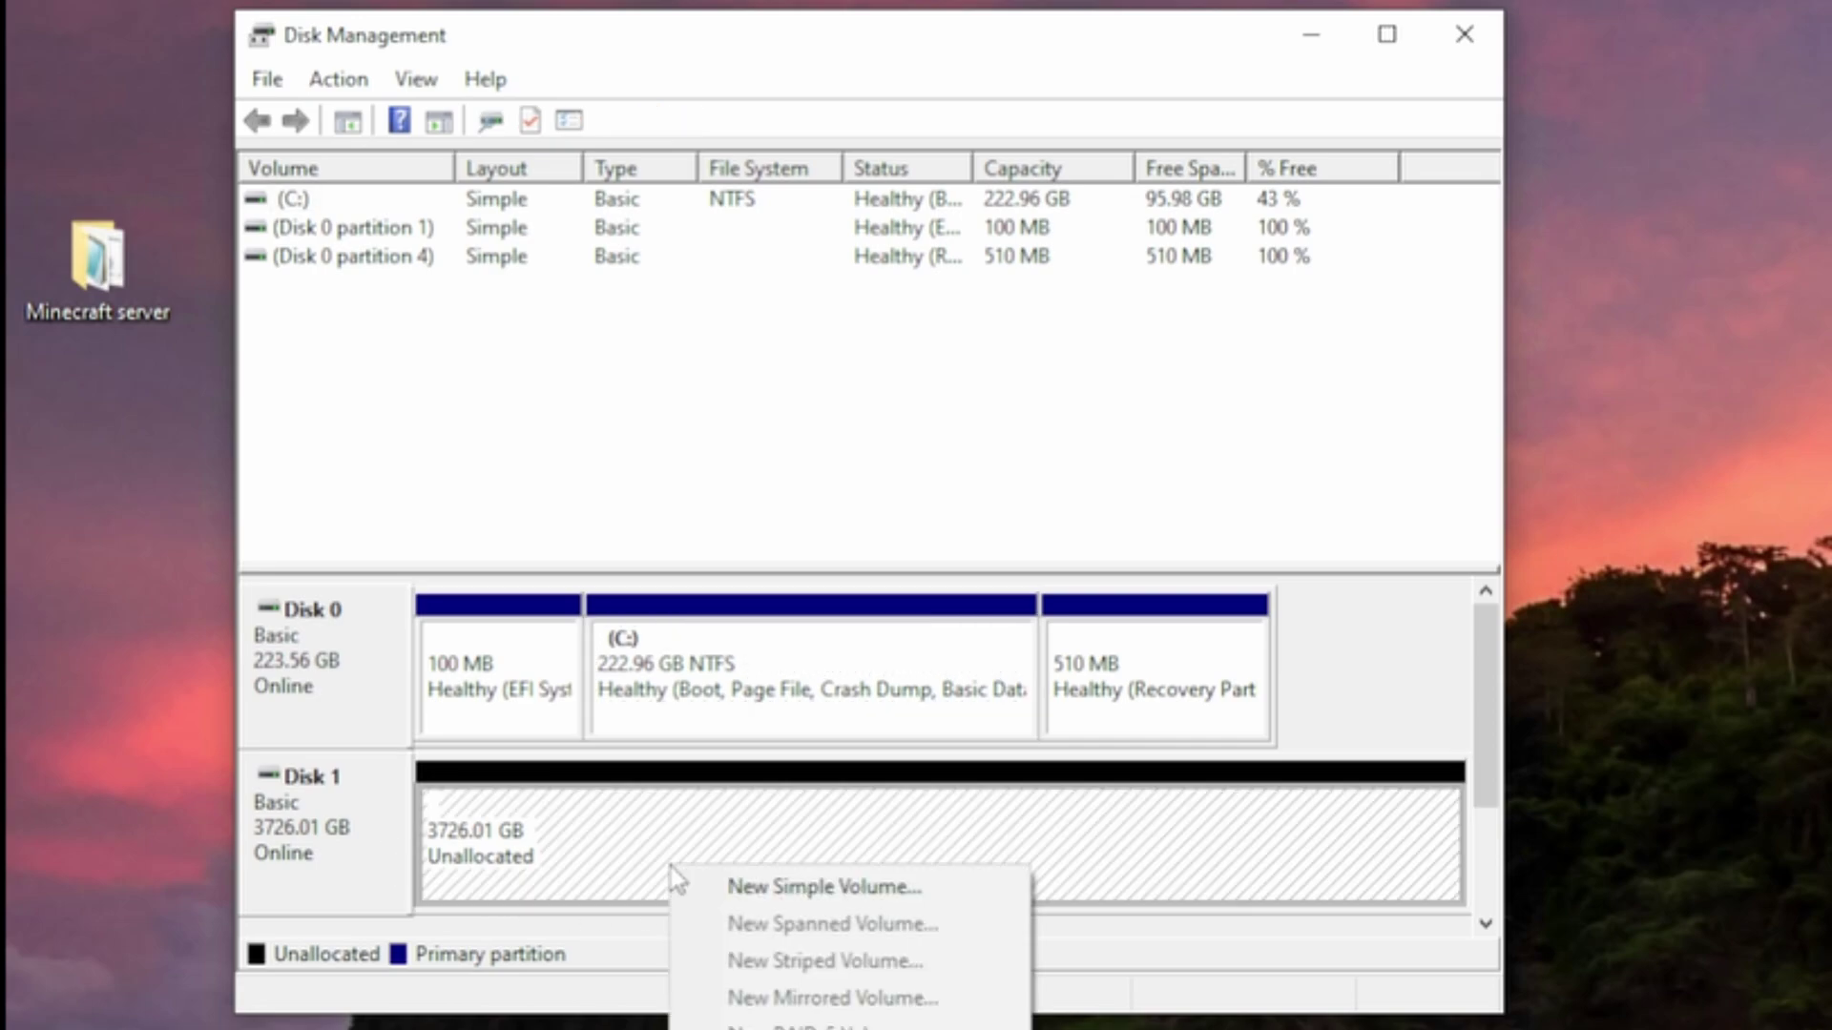
Start a New Simple Volume at the maximum 3815430 MB and assign drive letter S
{"action": "left_click", "coordinate": [823, 886]}
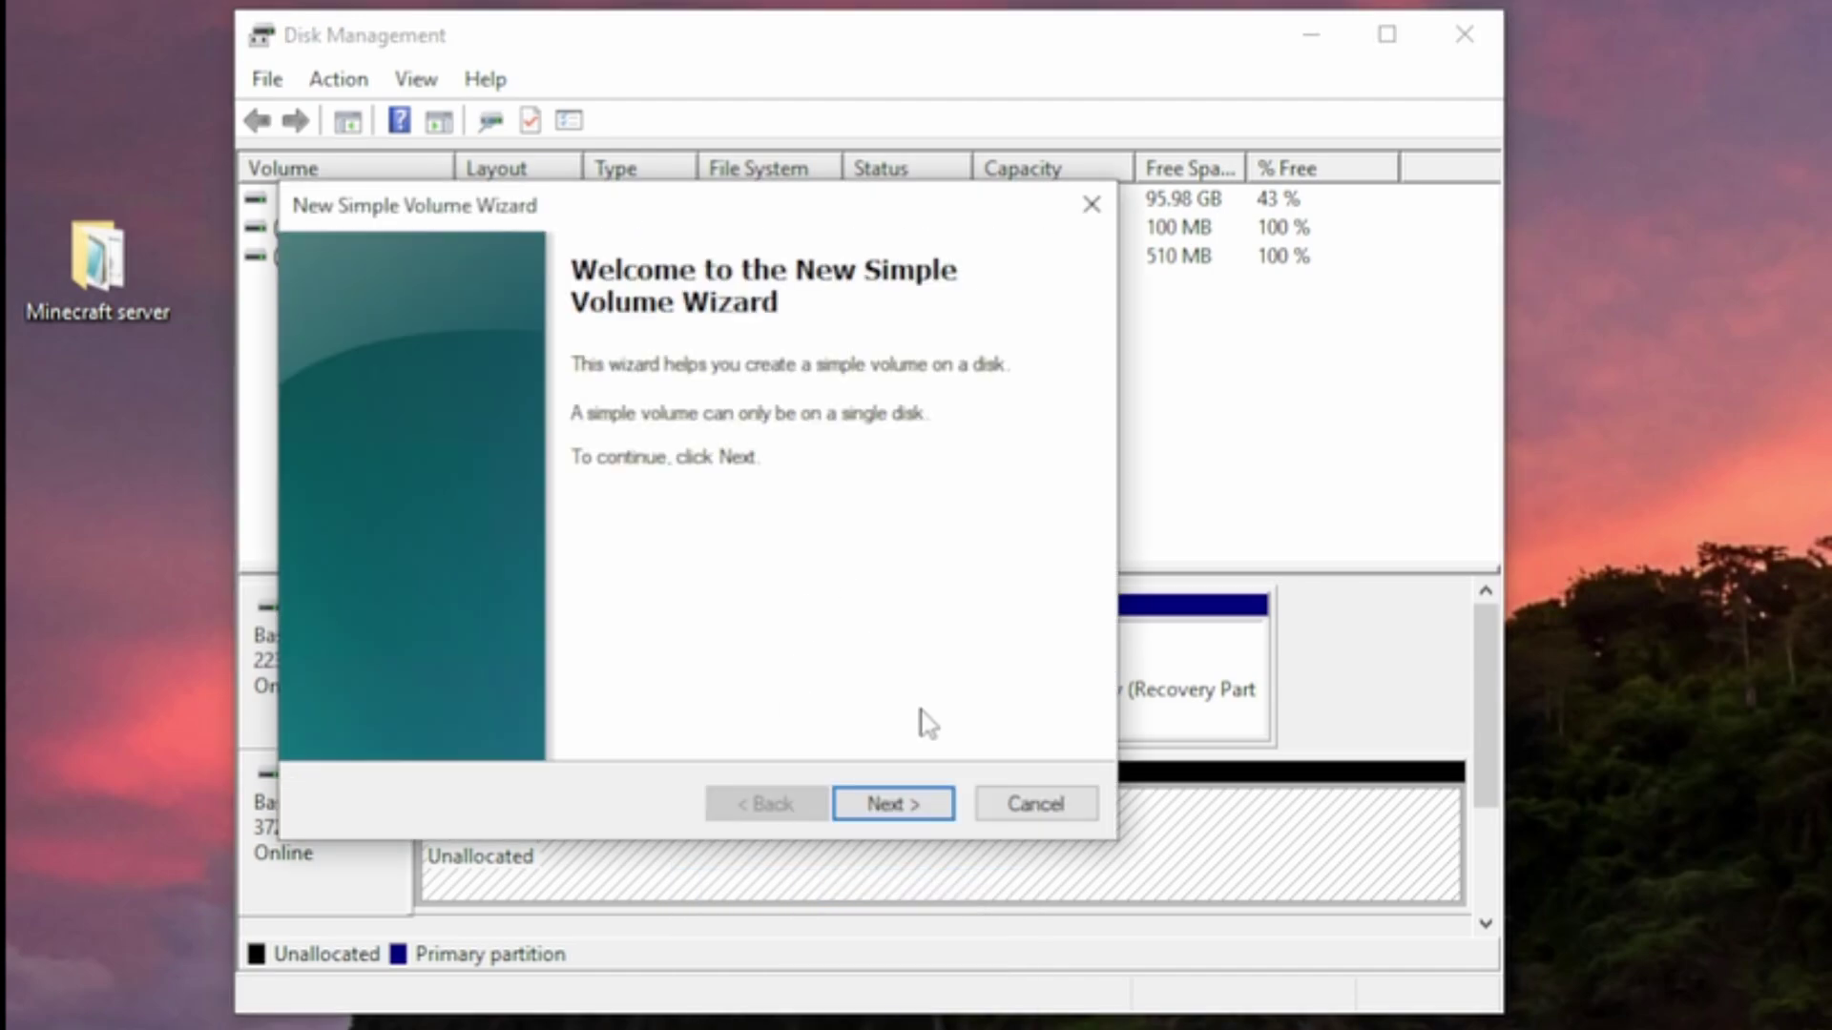
{"action": "left_click", "coordinate": [894, 816]}
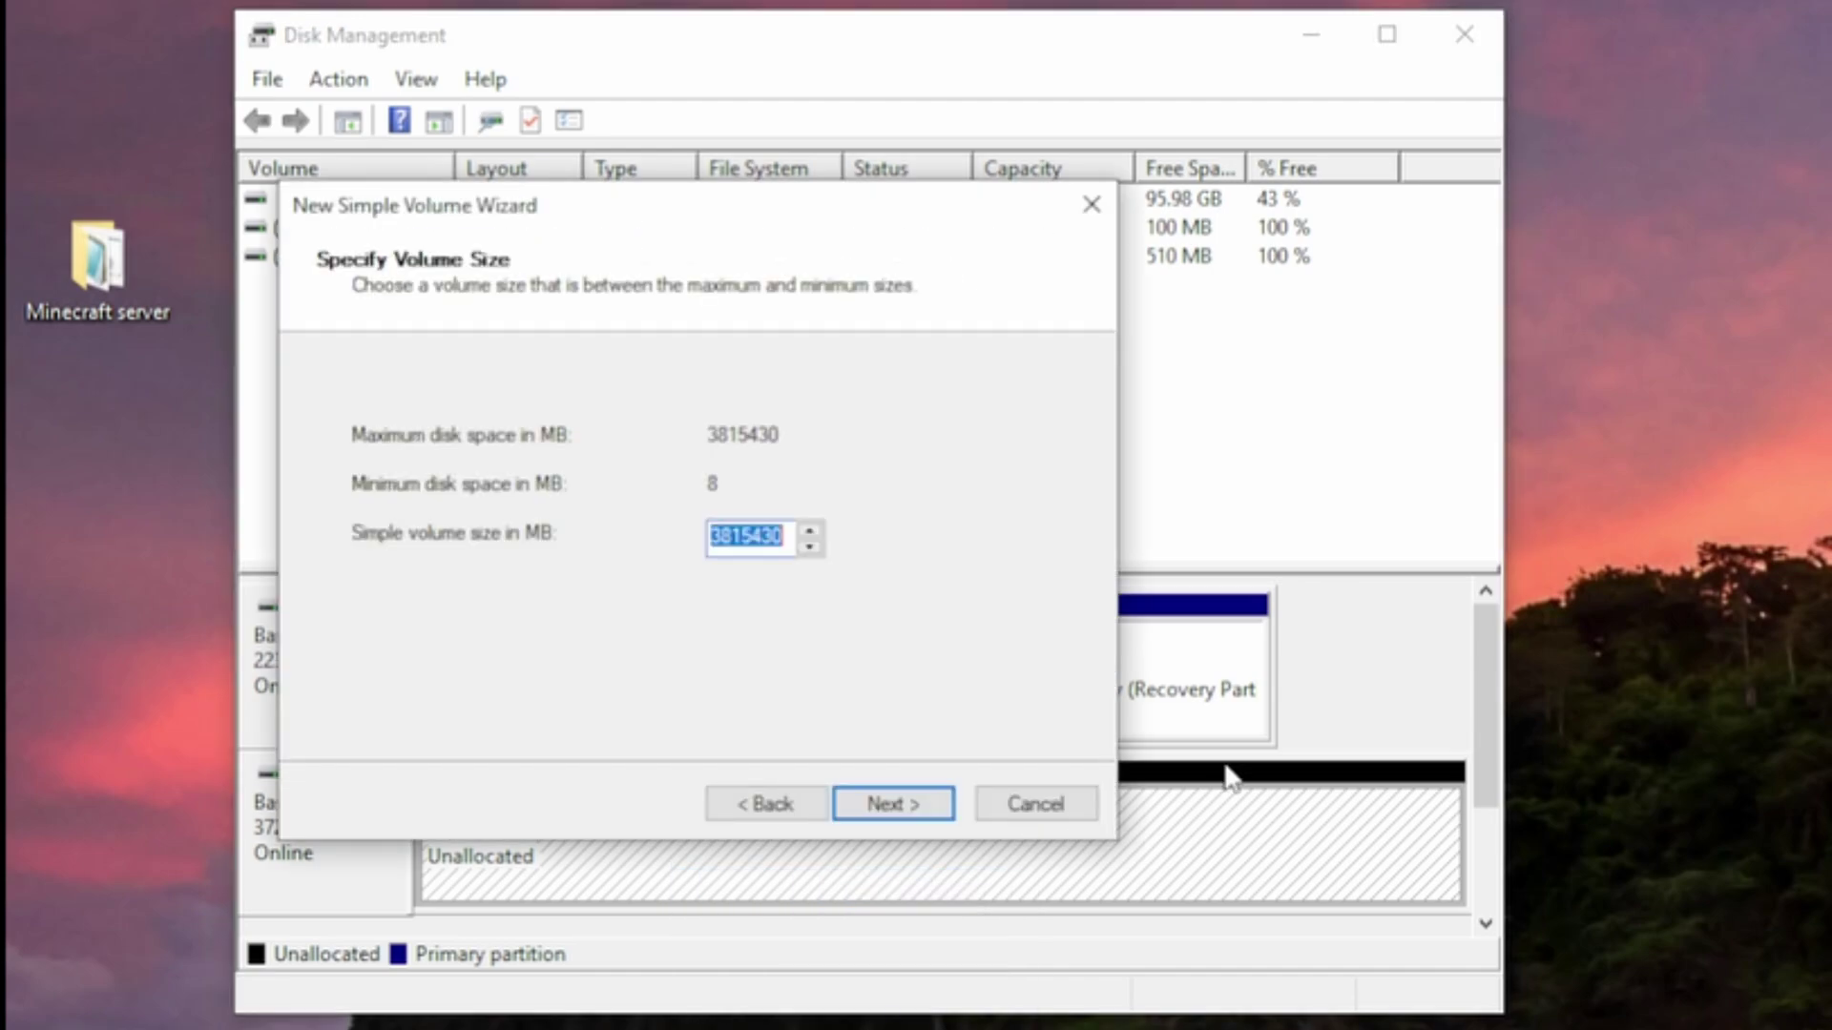
{"action": "left_click", "coordinate": [909, 801]}
{"action": "left_click", "coordinate": [836, 437]}
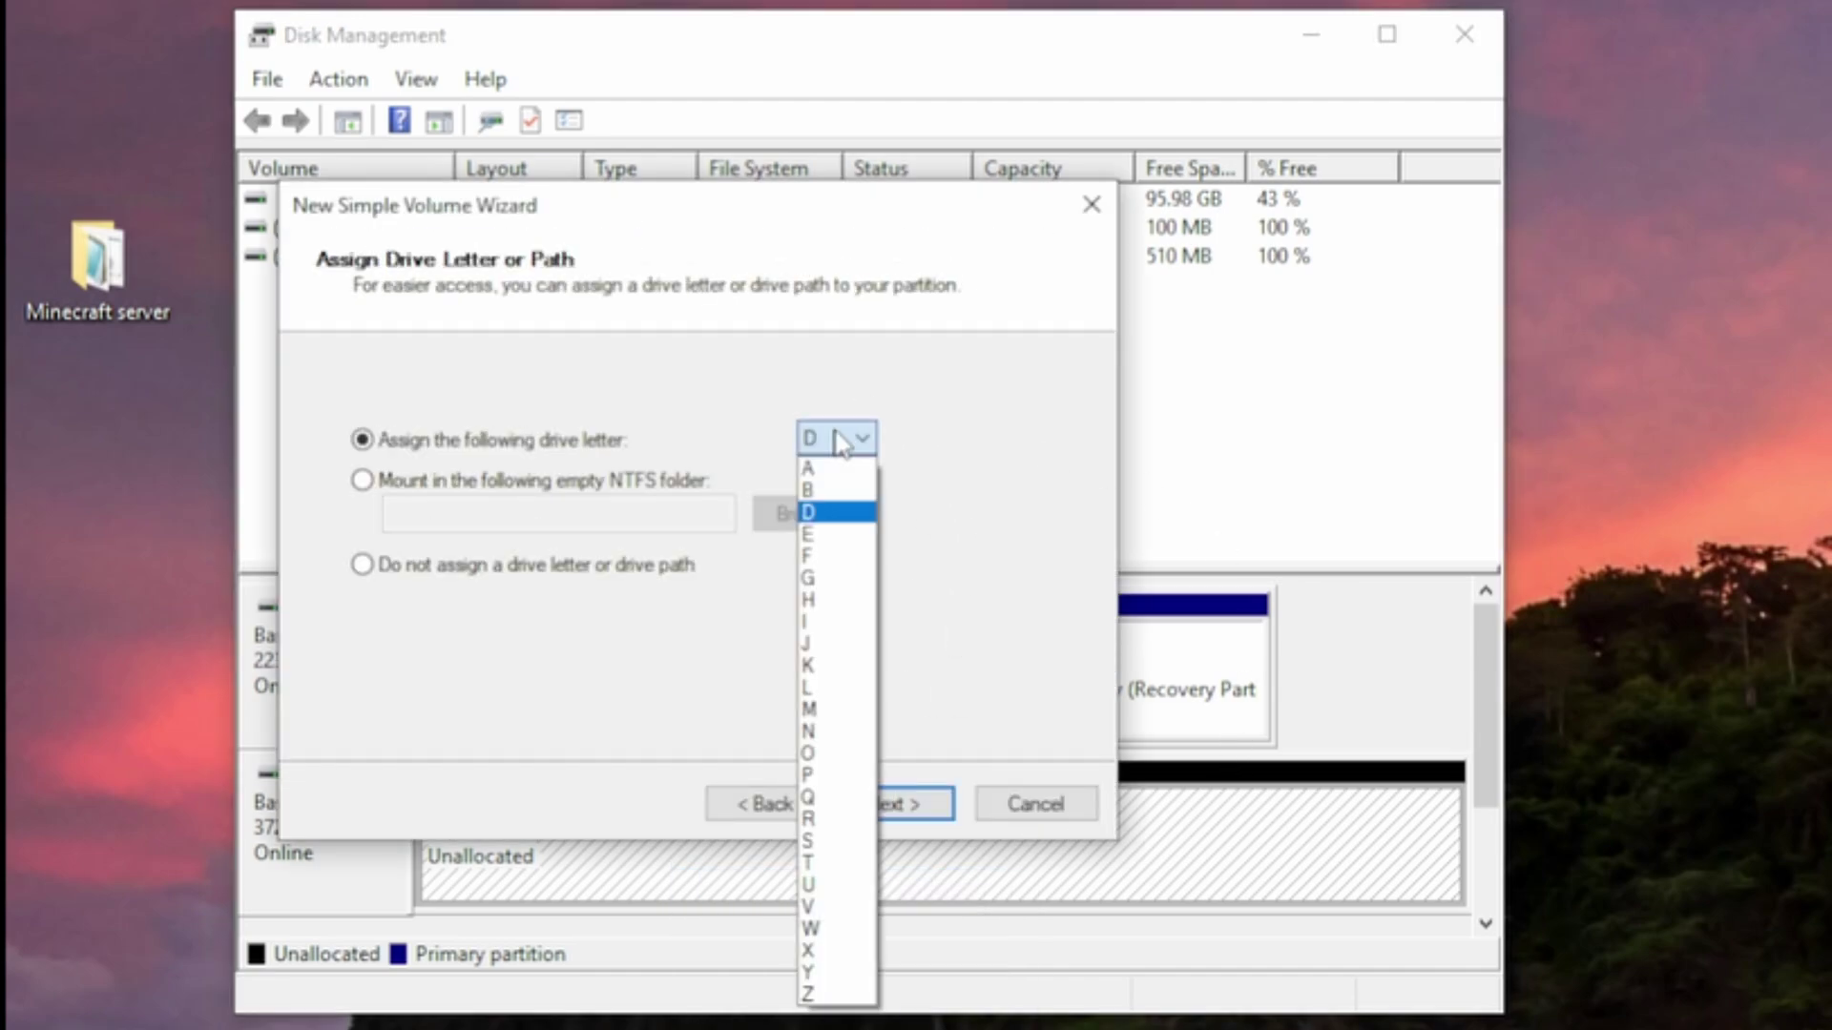
{"action": "key", "text": "Down"}
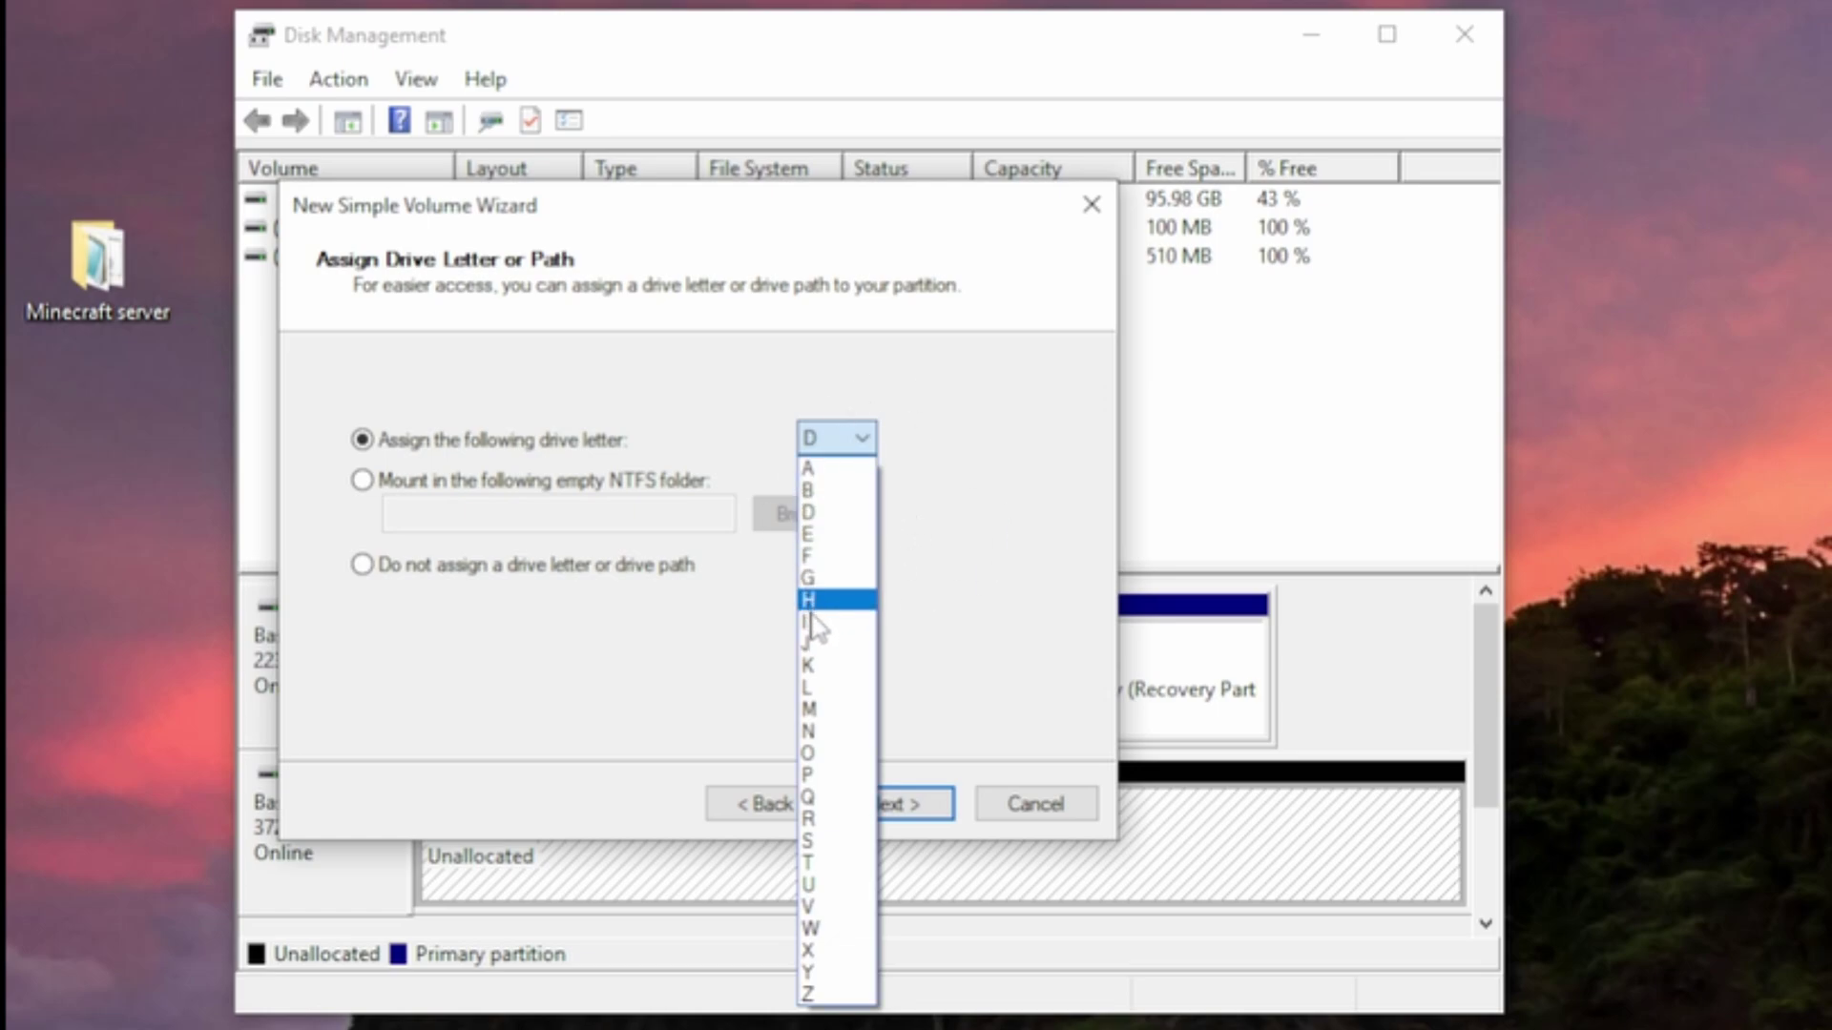
{"action": "left_click", "coordinate": [811, 841]}
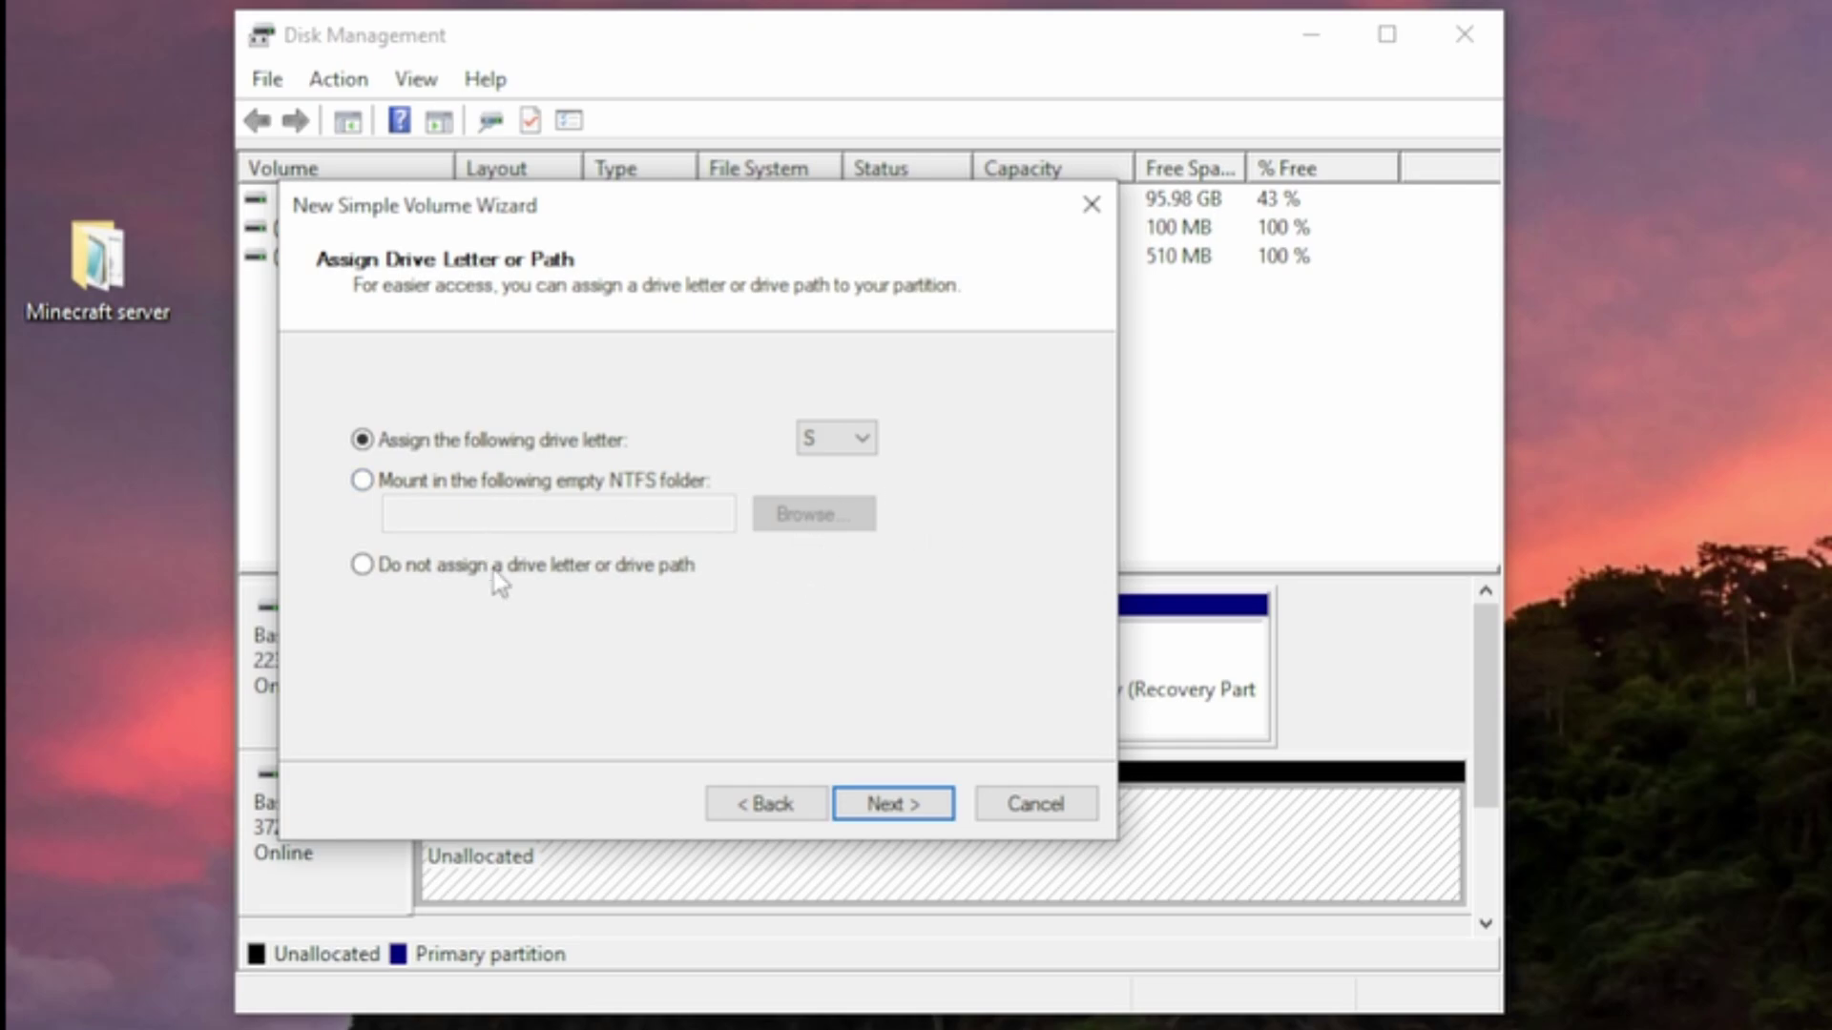
Label the volume Server opslag, format it as NTFS and finish the wizard
{"action": "left_click", "coordinate": [895, 806]}
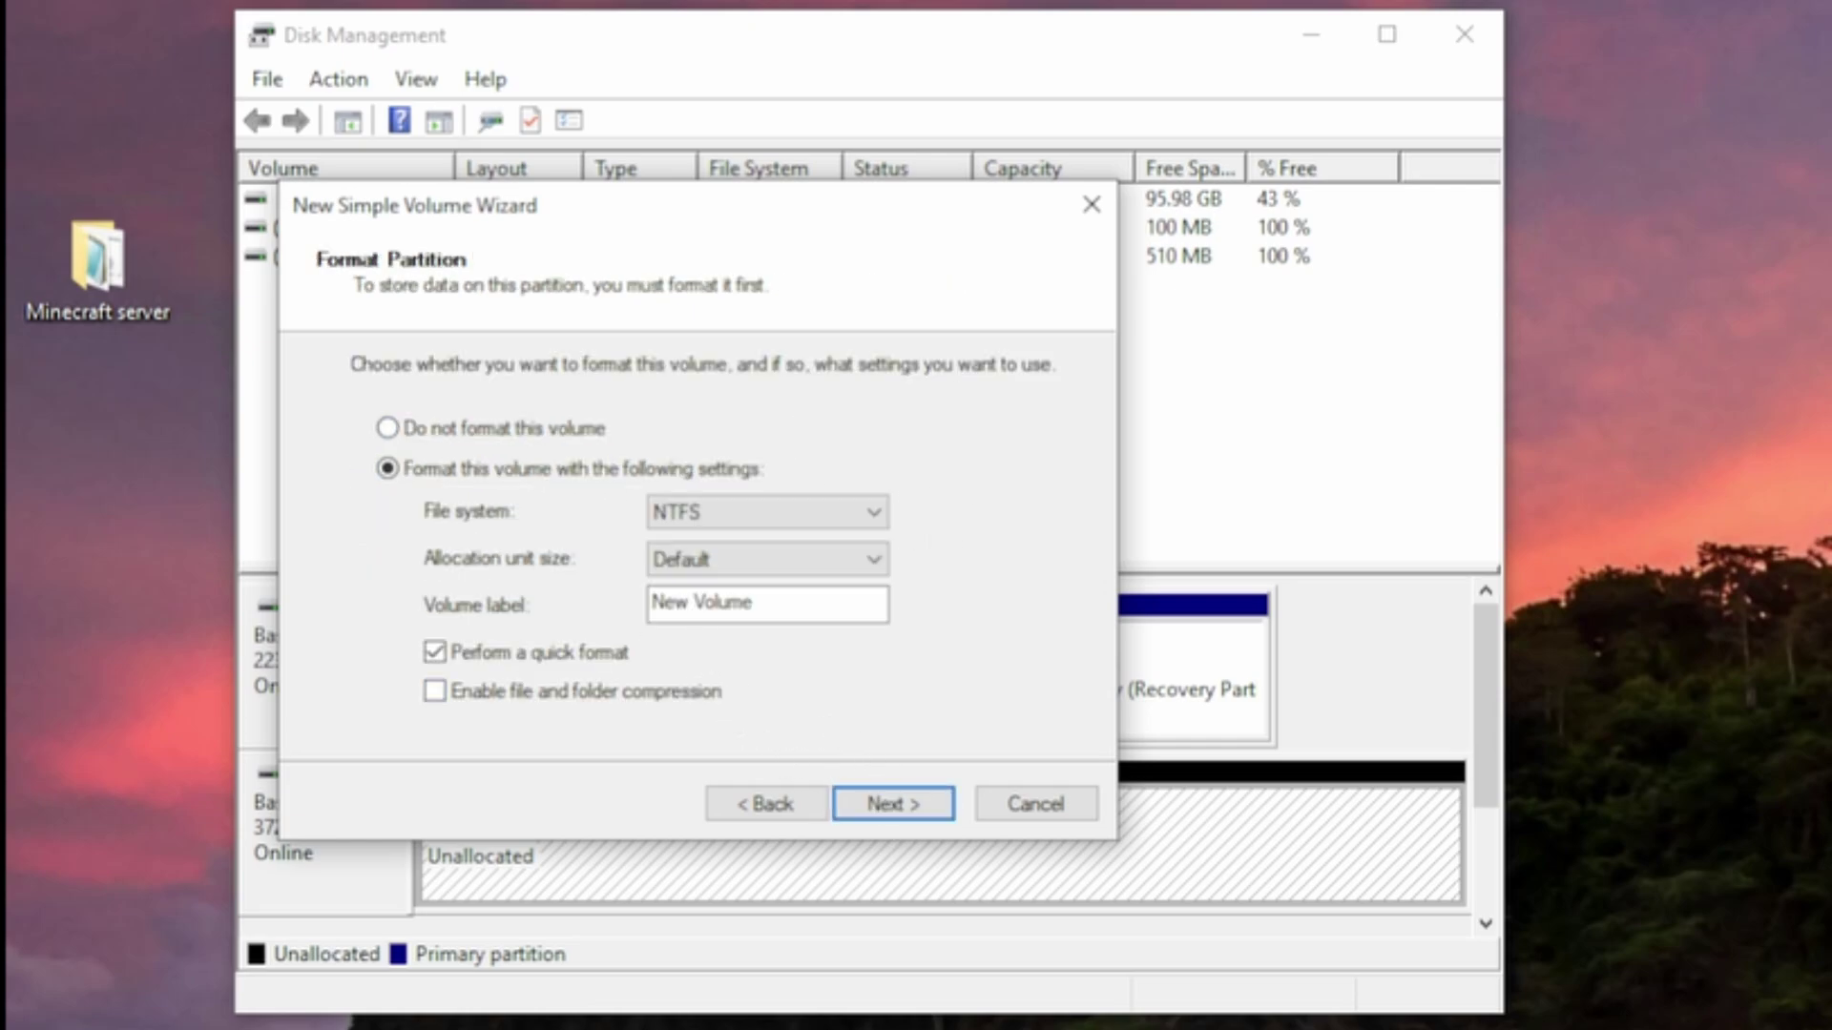
{"action": "double_click", "coordinate": [724, 602]}
{"action": "key", "text": "BackSpace"}
{"action": "left_click", "coordinate": [900, 807]}
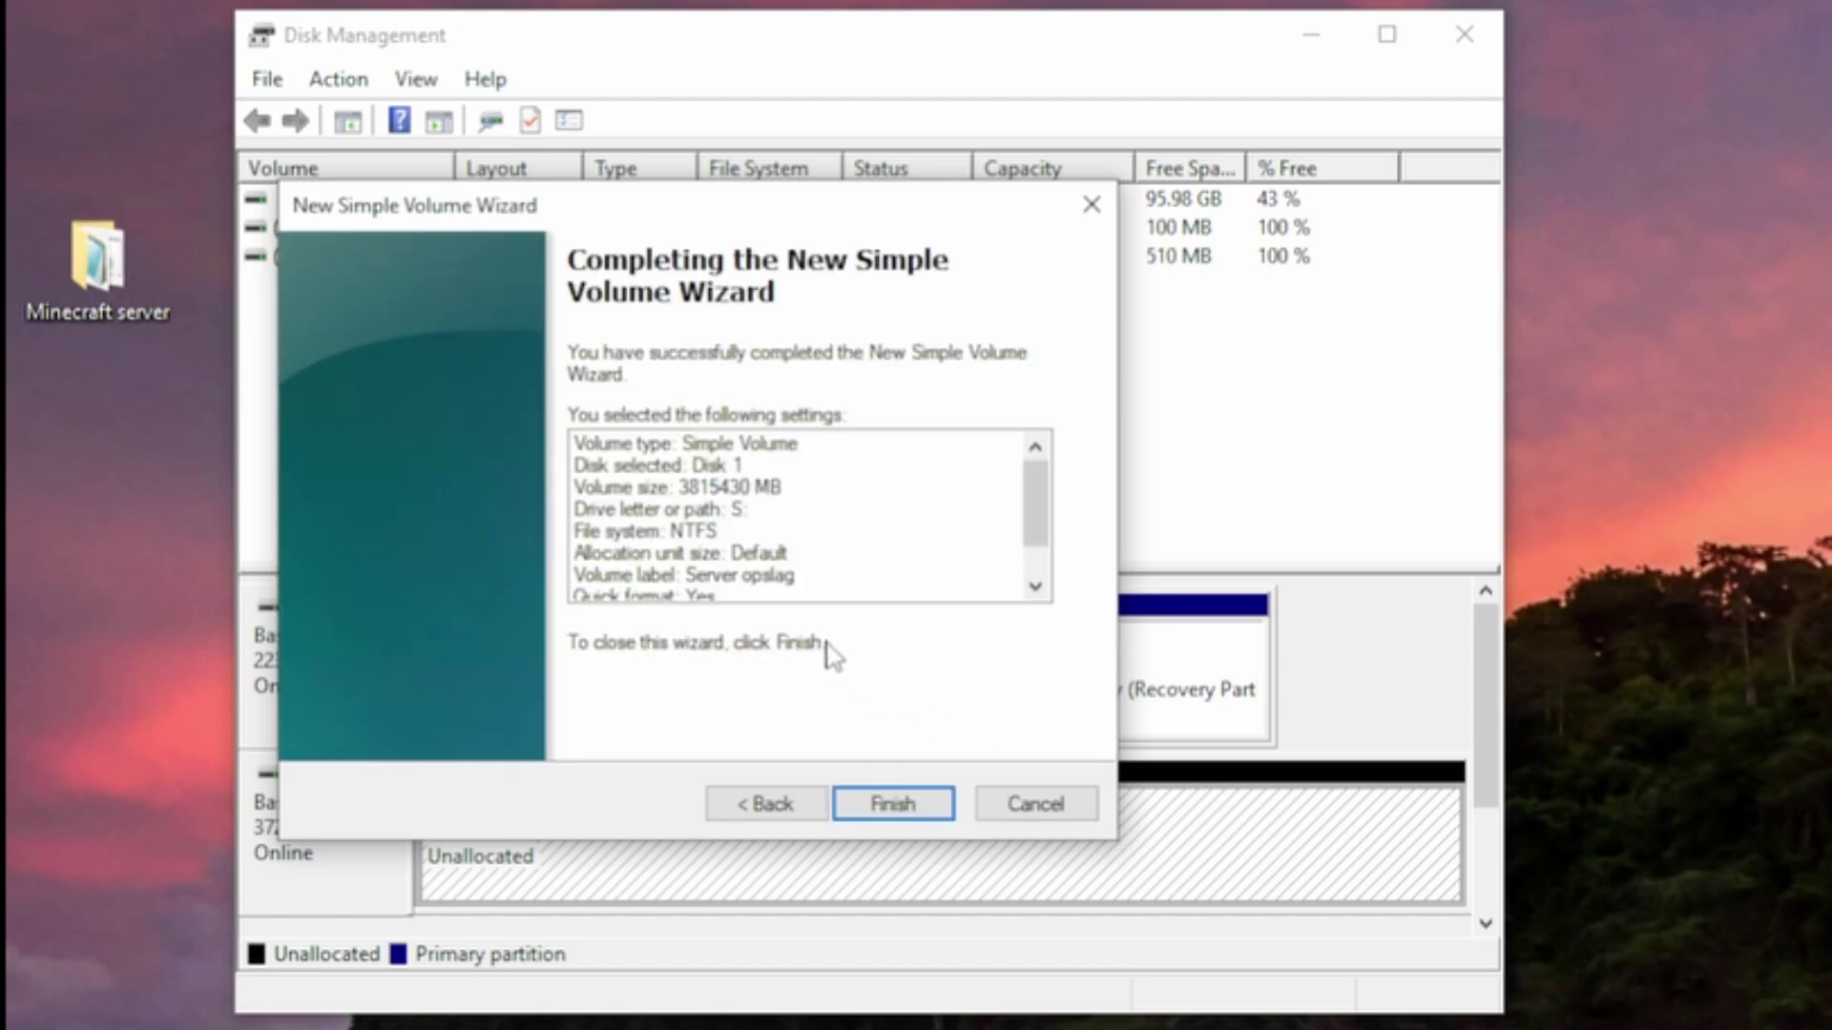
{"action": "left_click", "coordinate": [888, 804]}
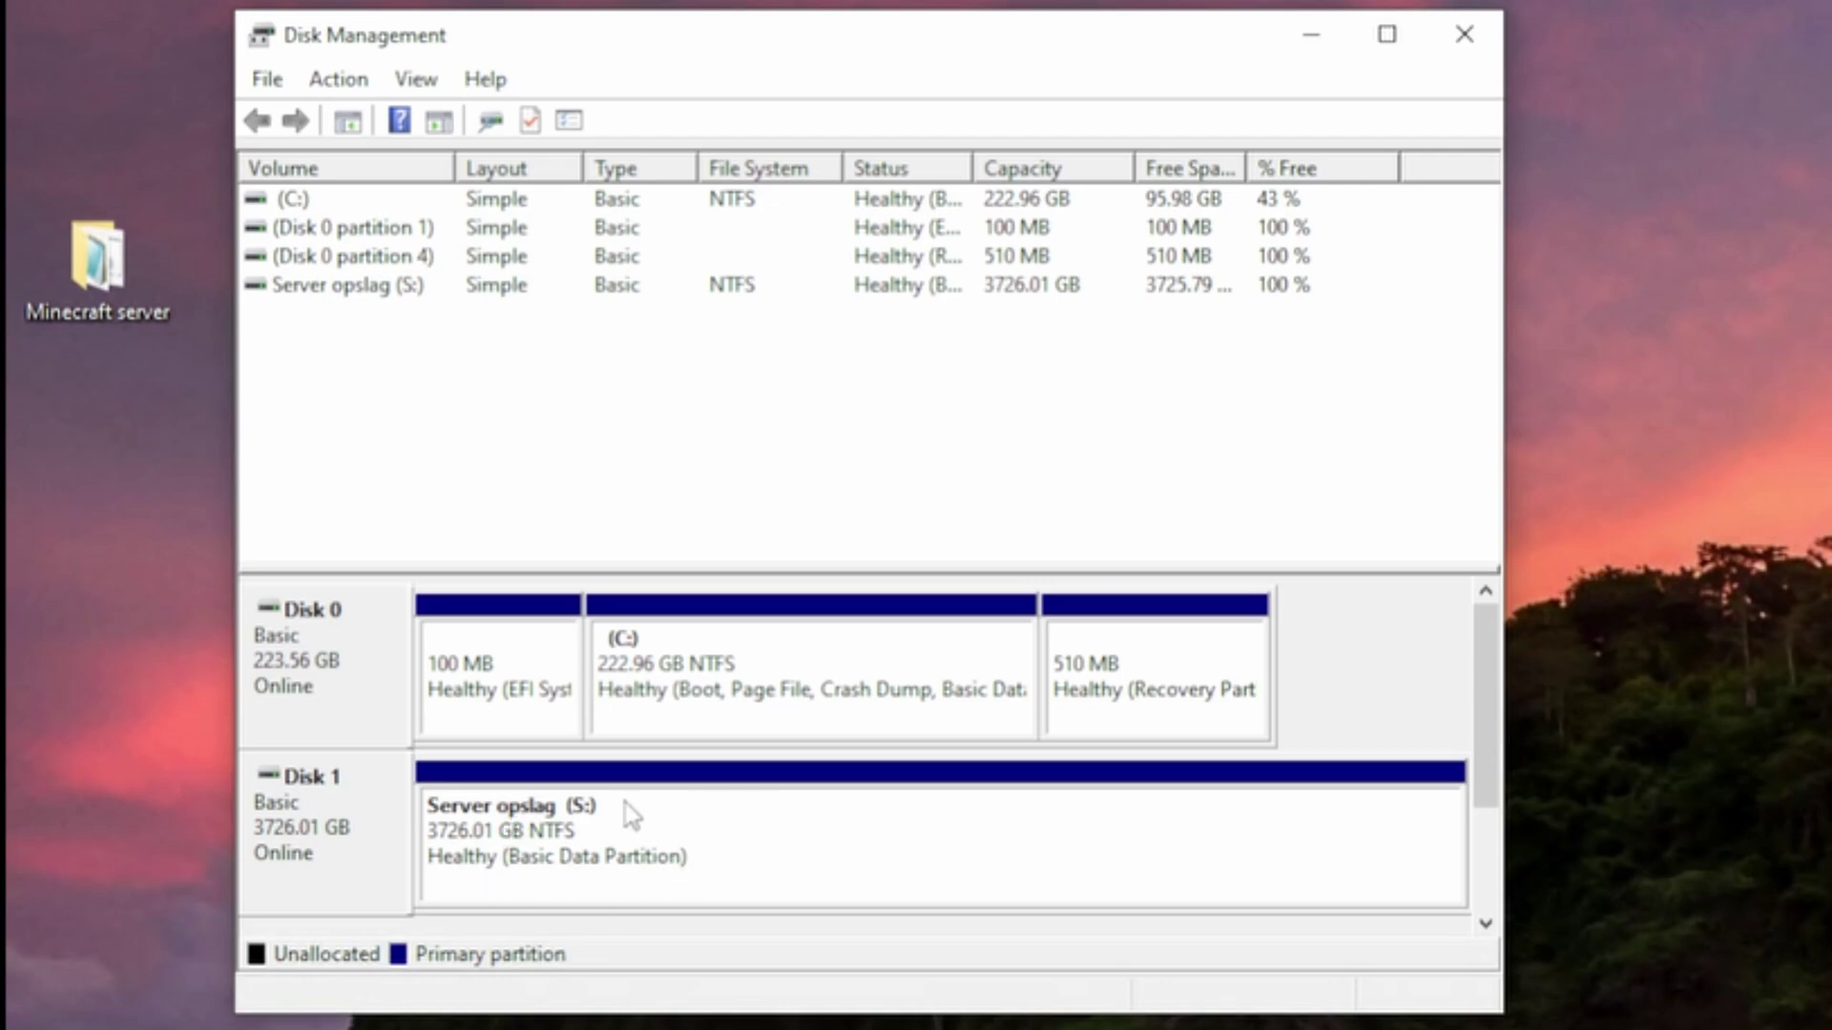
Close Disk Management and open Server opslag (S:) from This PC in a new Explorer window
{"action": "left_click", "coordinate": [1477, 46]}
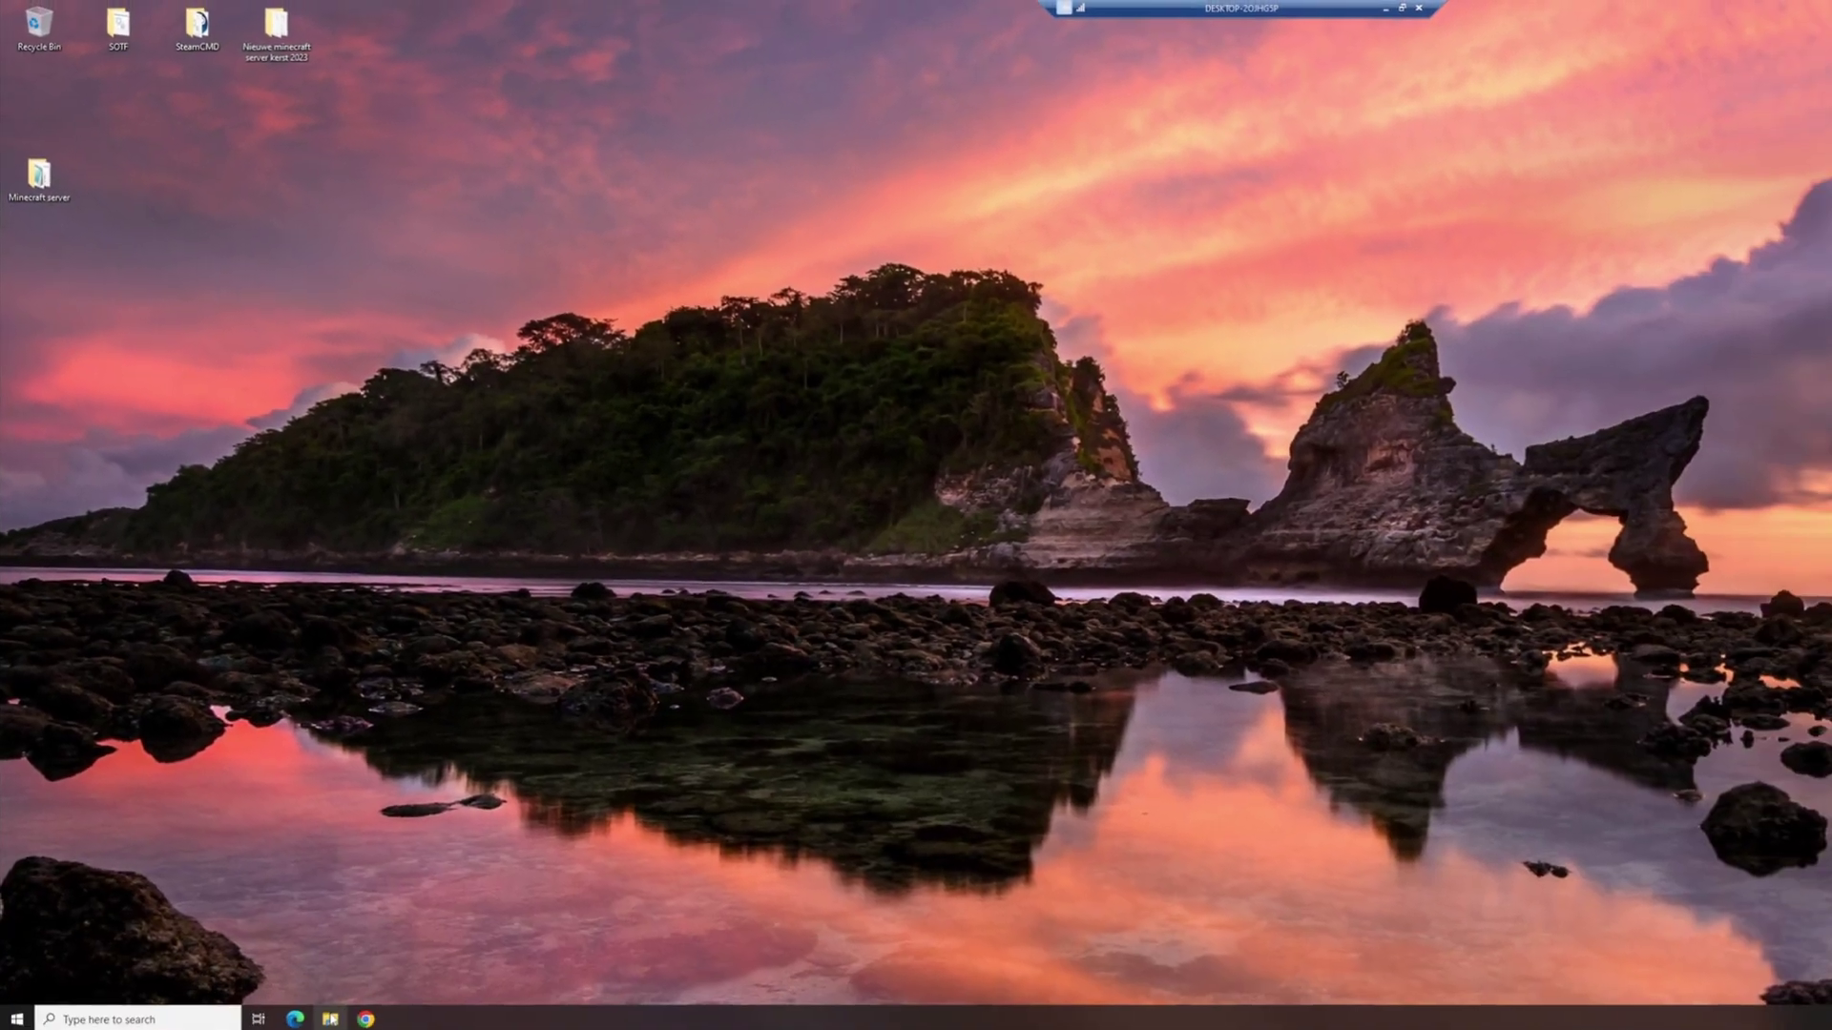
{"action": "key", "text": "super+e"}
{"action": "scroll", "coordinate": [623, 471], "scroll_direction": "down", "scroll_amount": 2}
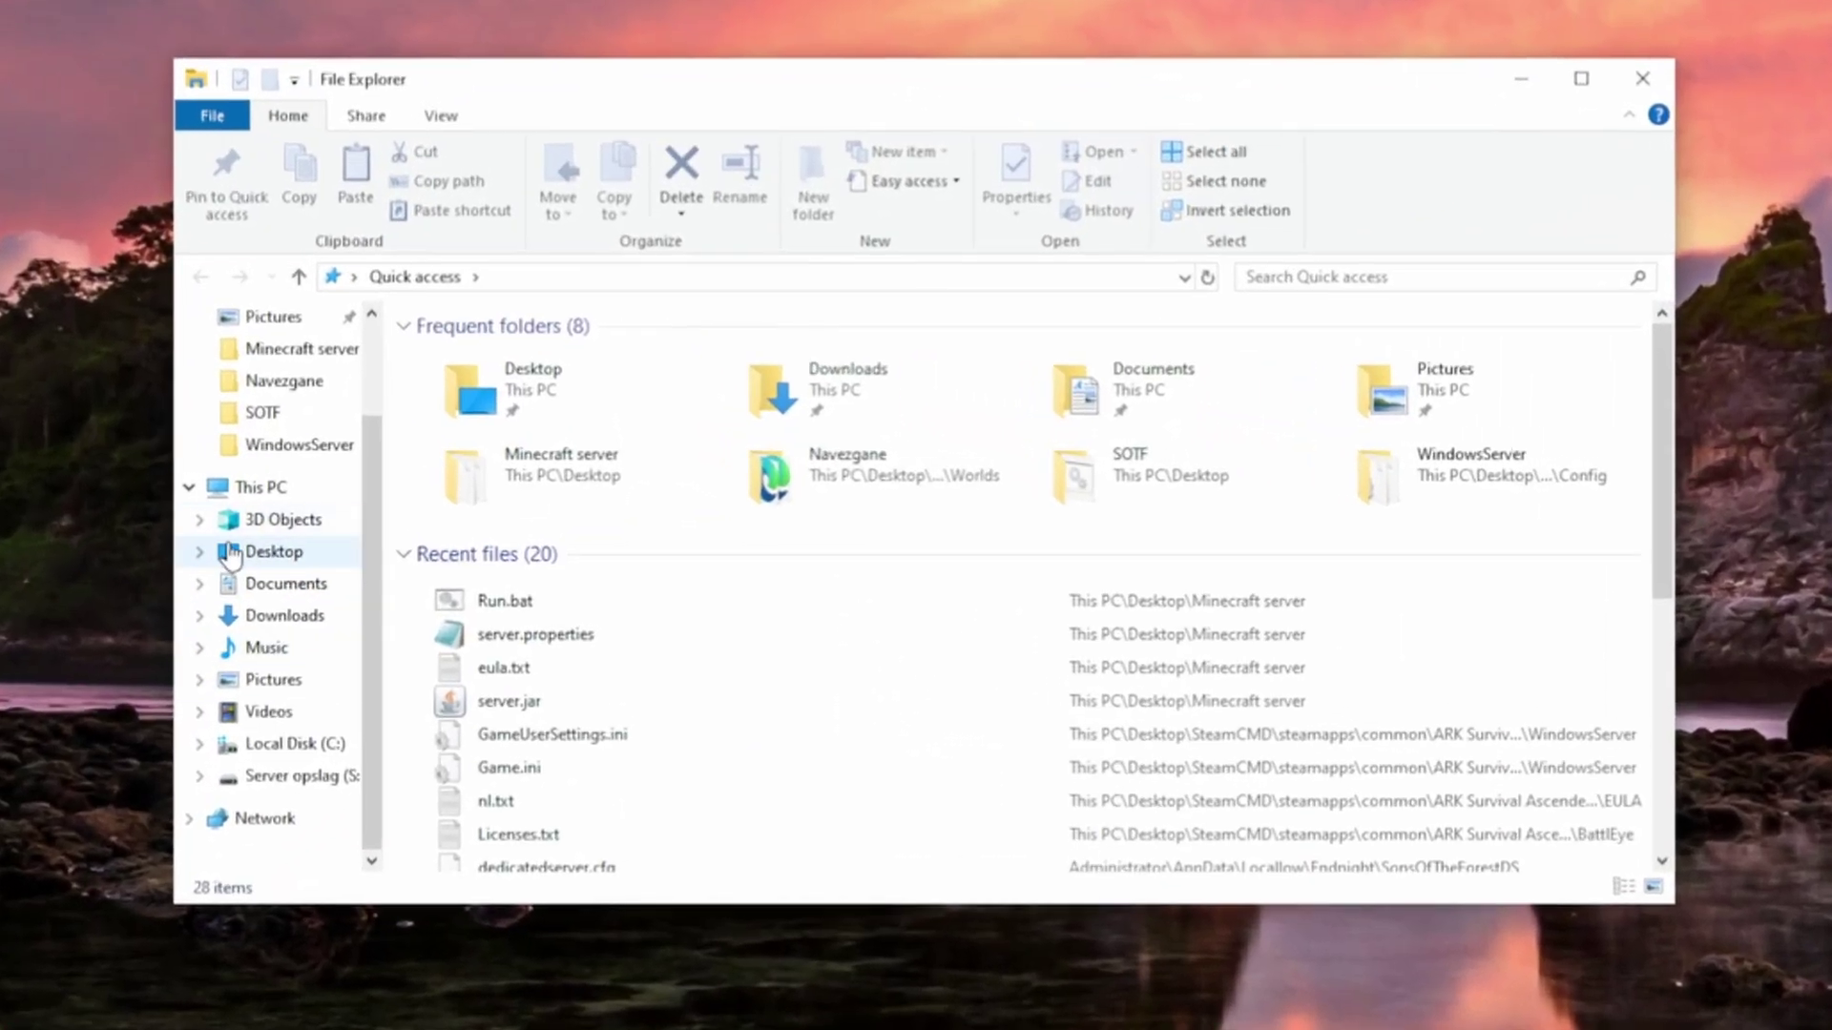
{"action": "left_click", "coordinate": [218, 489]}
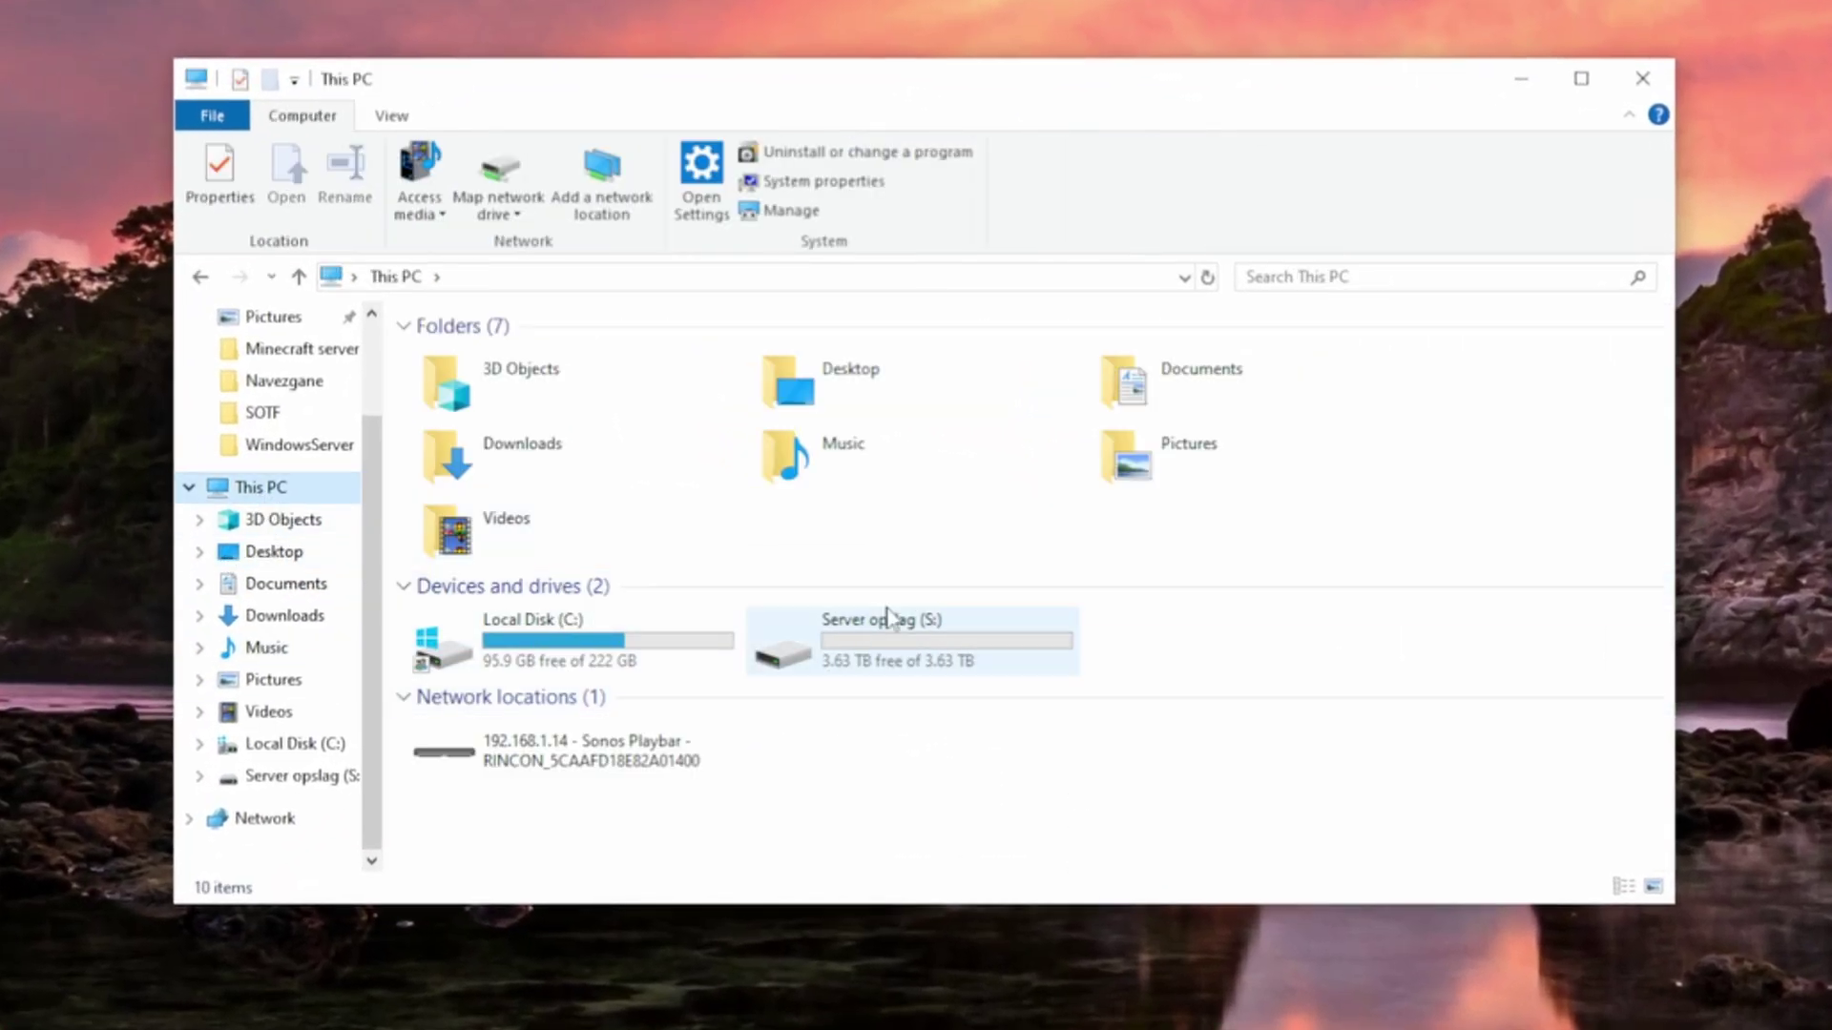
{"action": "double_click", "coordinate": [888, 658]}
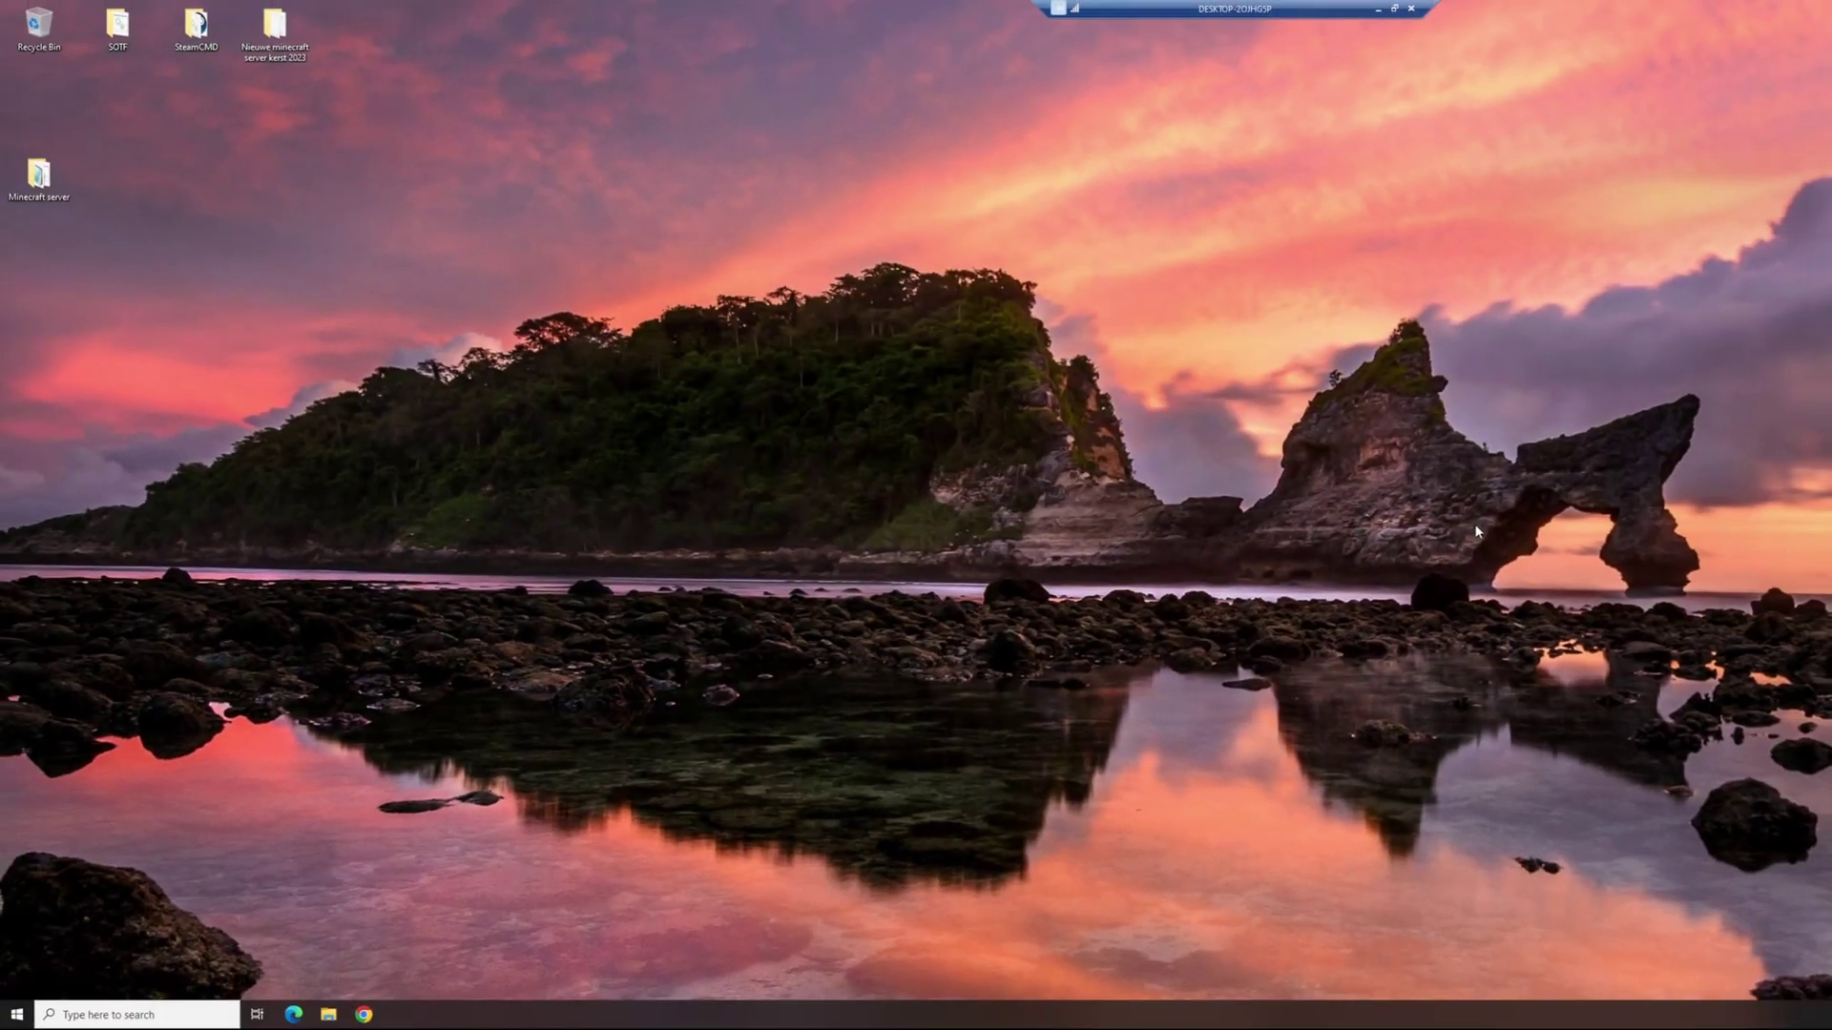
{"action": "key", "text": "super"}
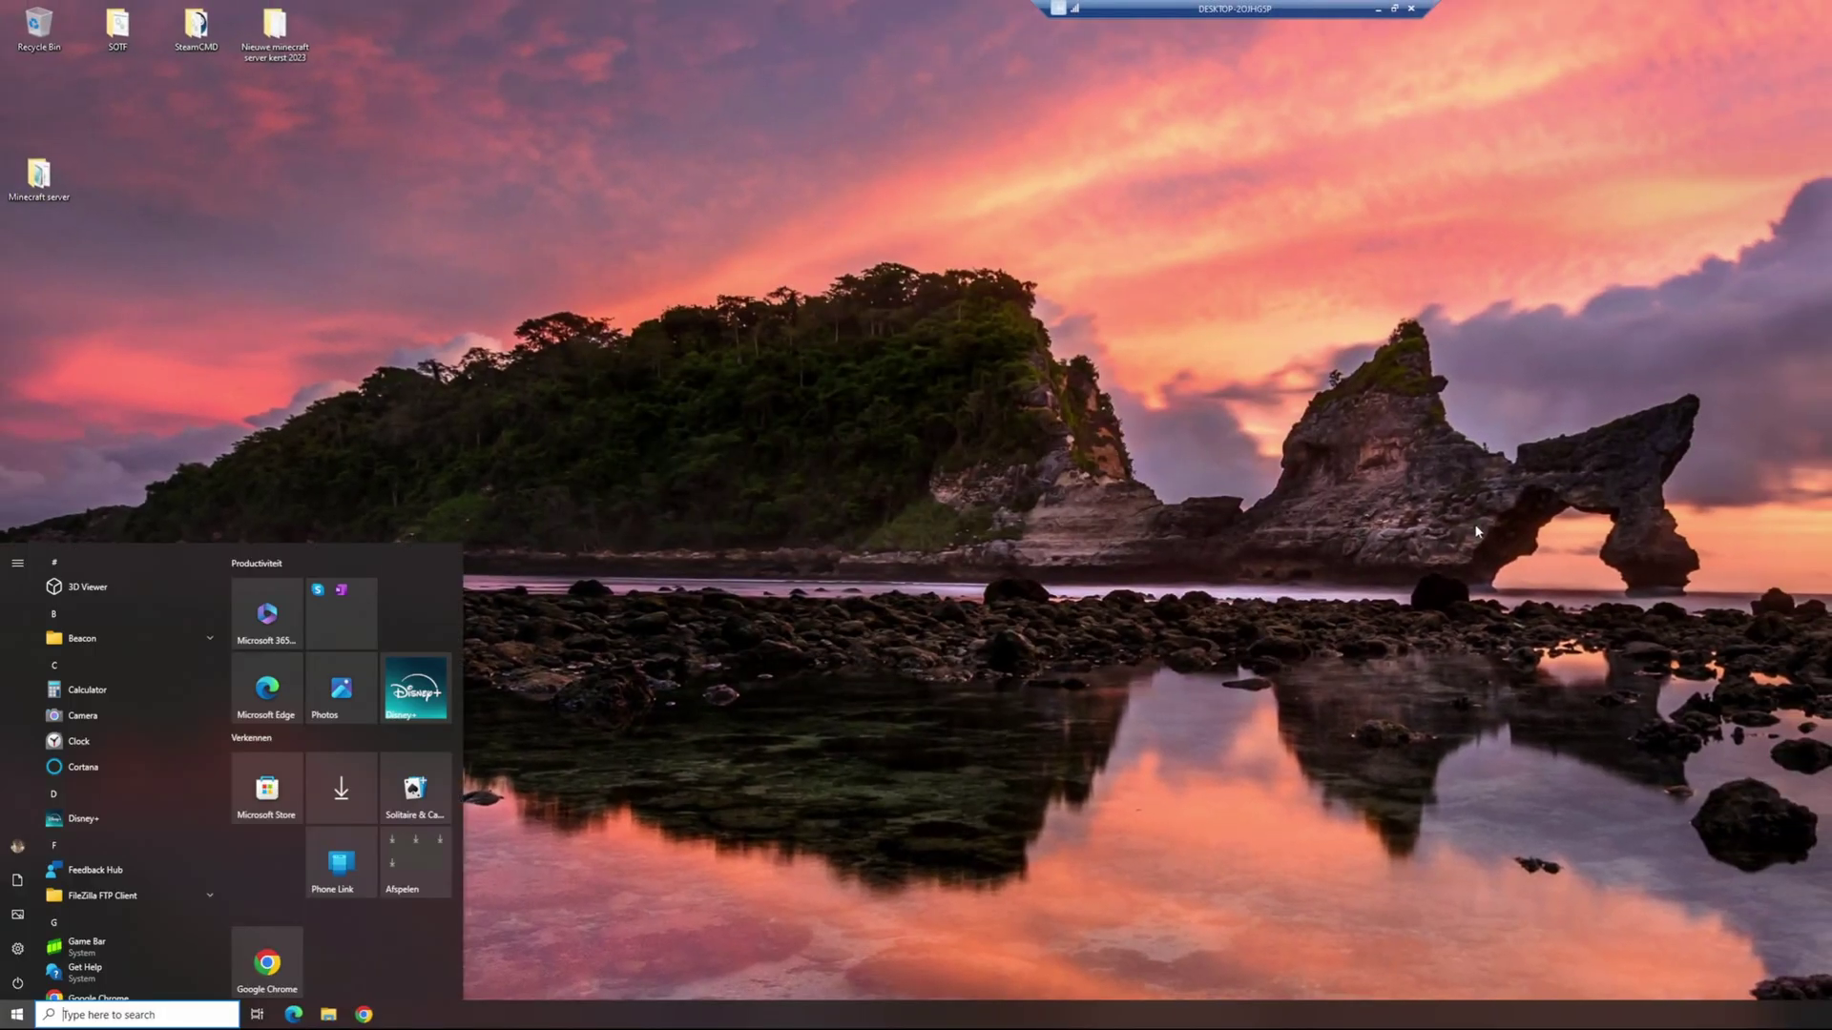
{"action": "type", "text": "set"}
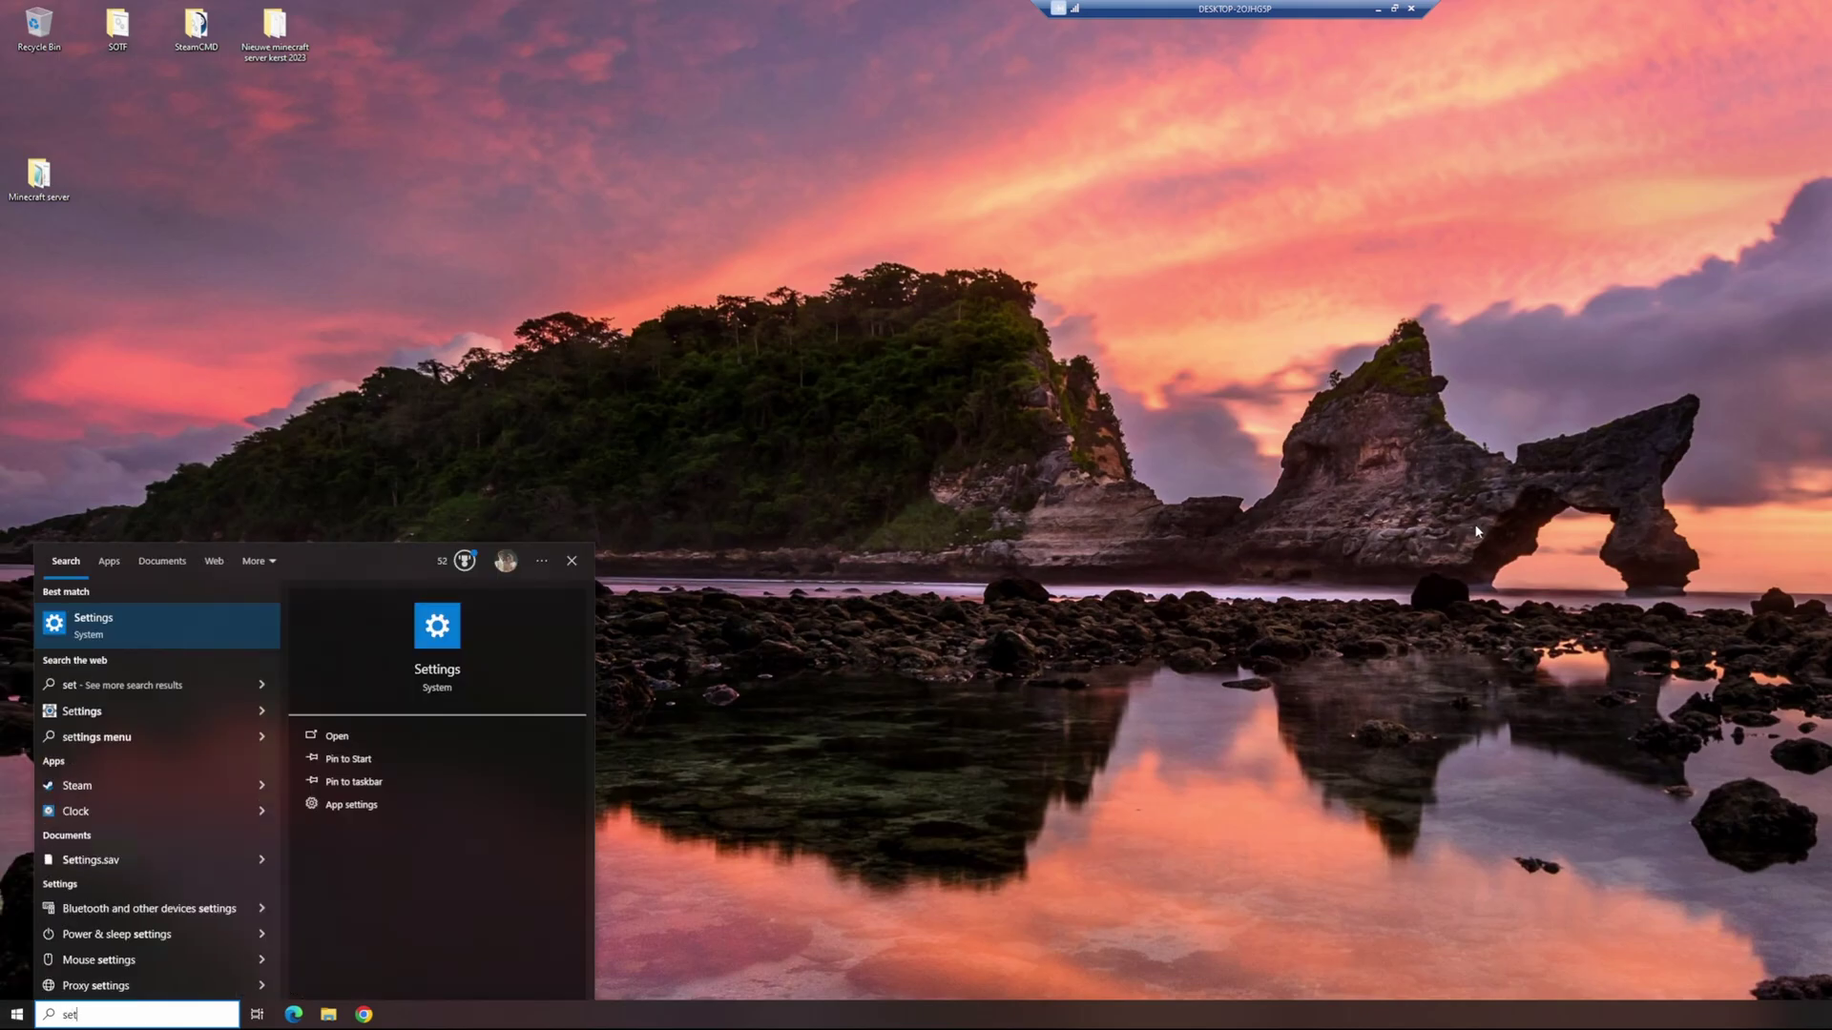
{"action": "key", "text": "Return"}
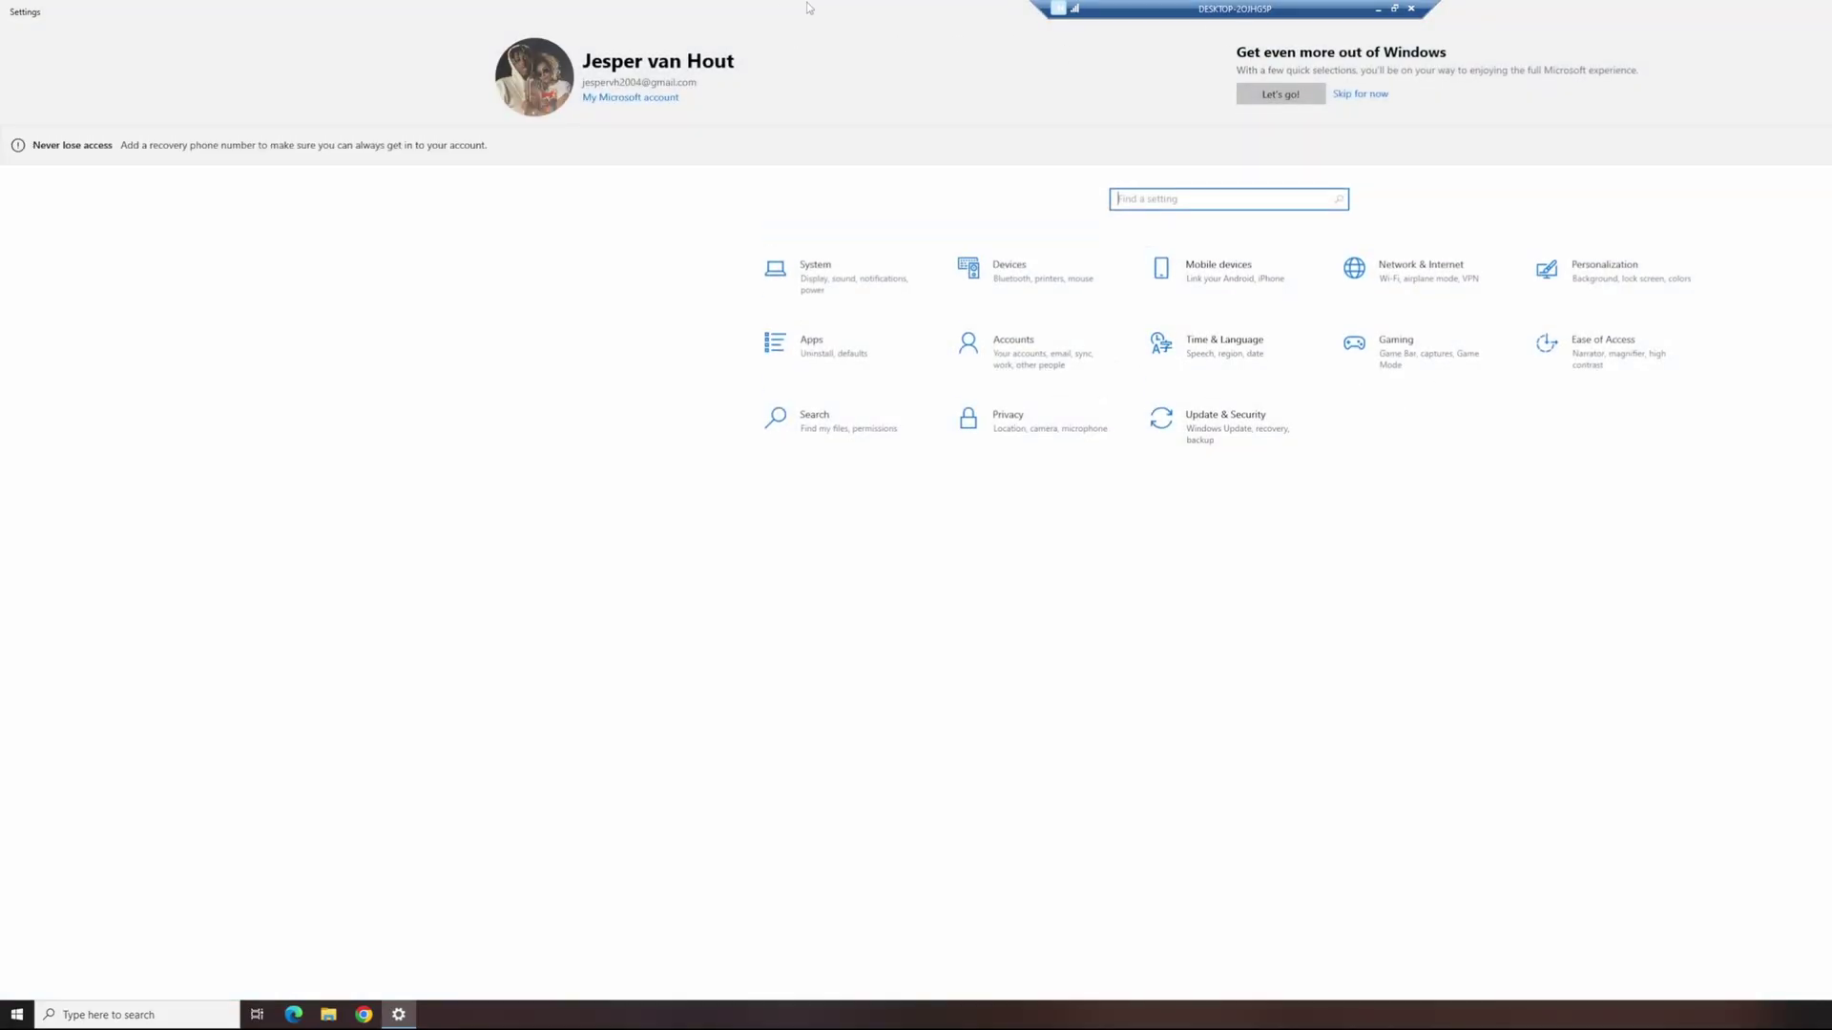
{"action": "left_click_drag", "start_coordinate": [809, 10], "coordinate": [1197, 164]}
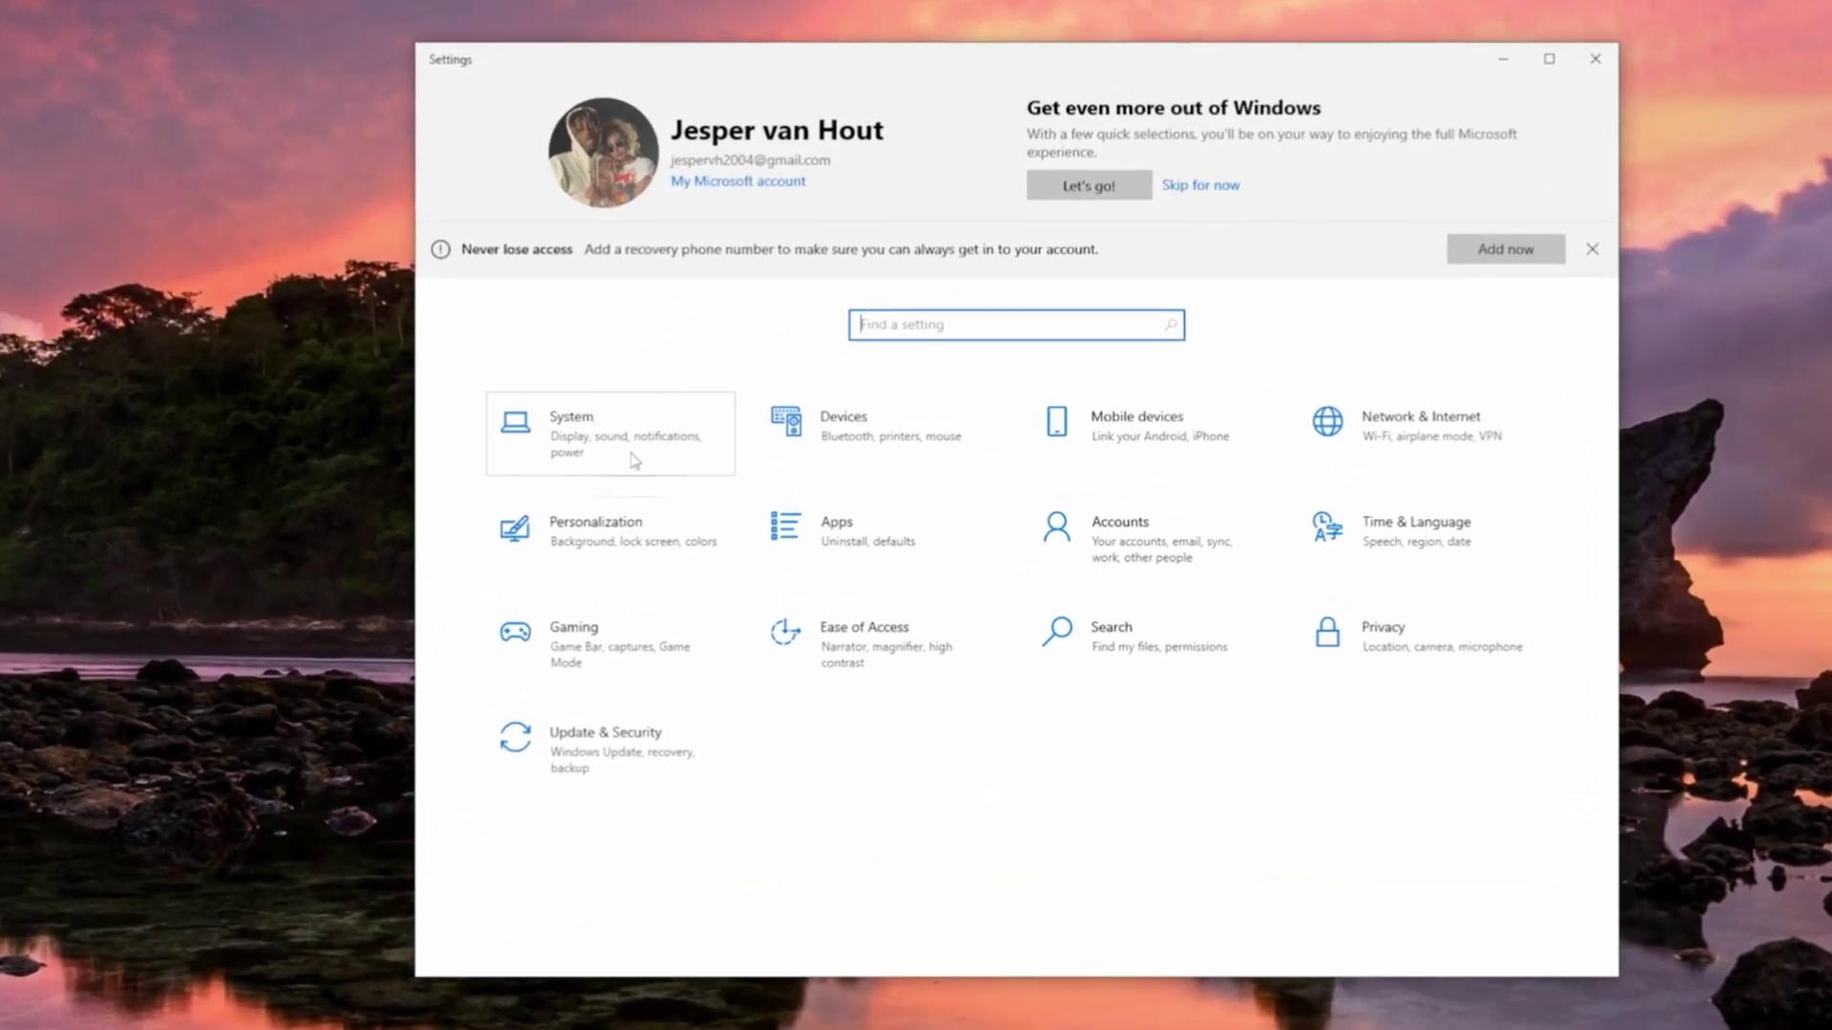
{"action": "left_click", "coordinate": [1388, 436]}
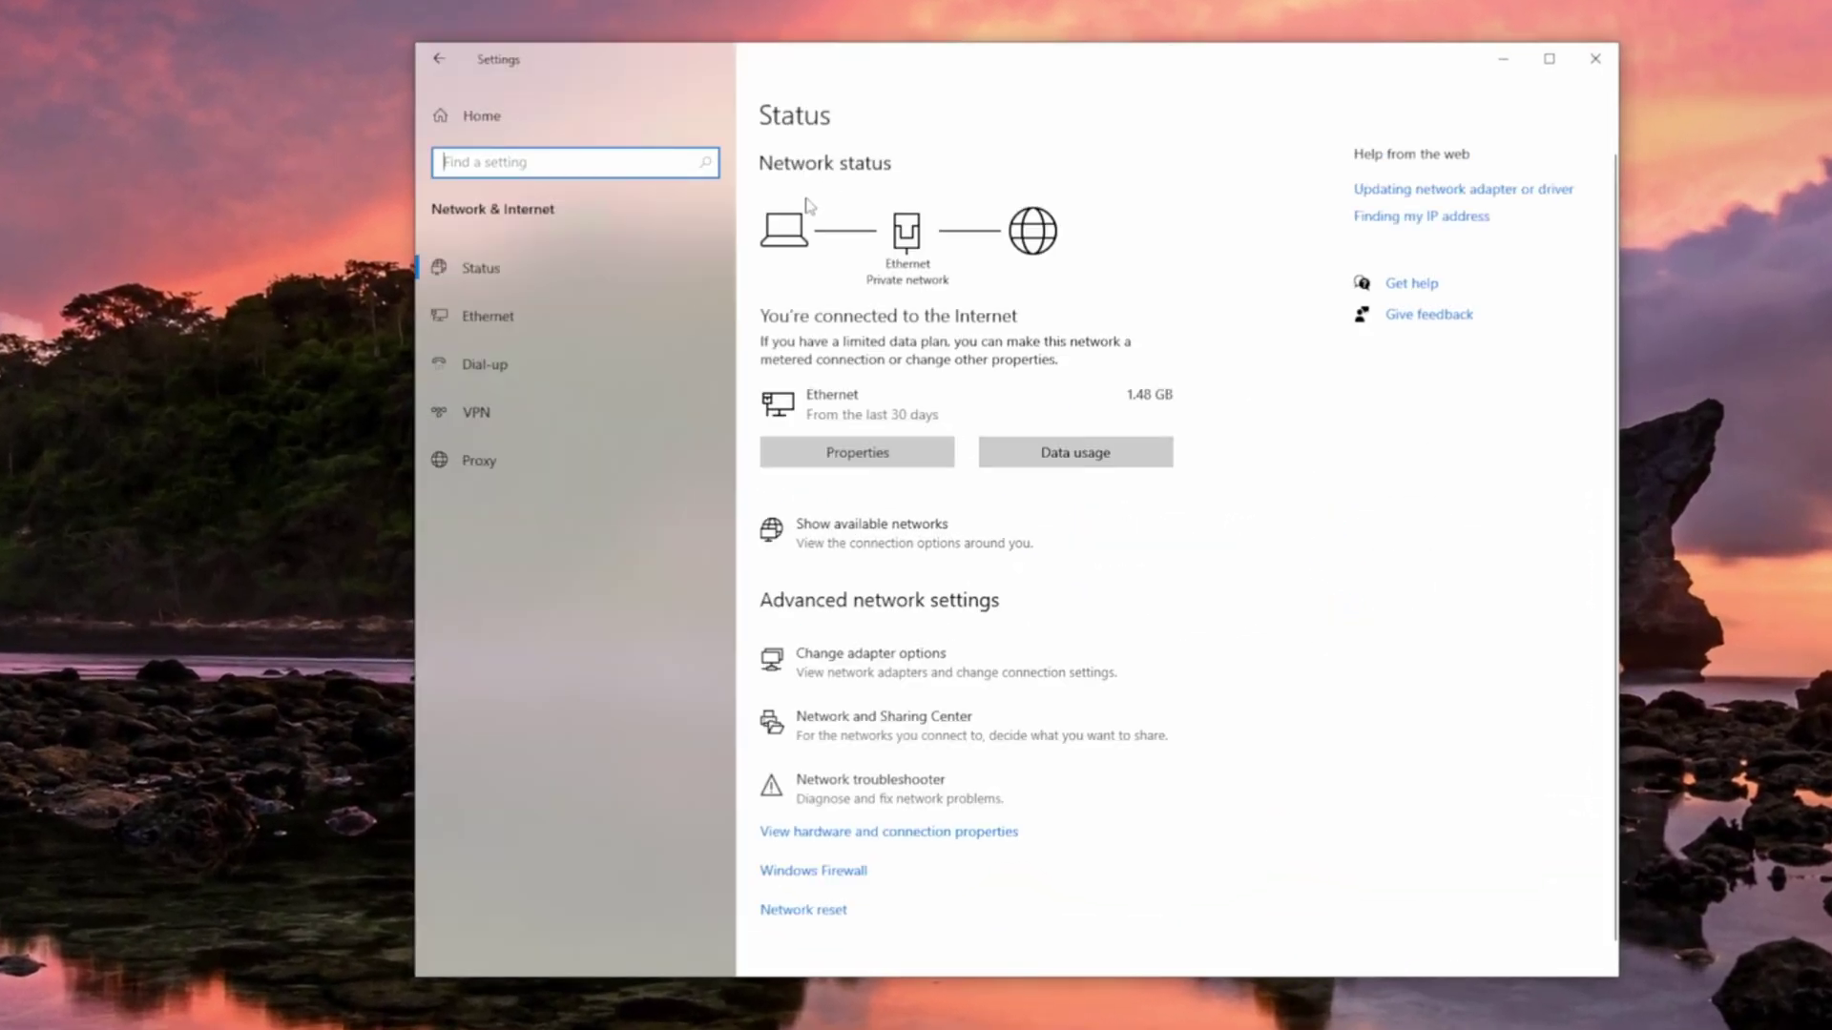
{"action": "left_click", "coordinate": [491, 318]}
{"action": "left_click", "coordinate": [895, 173]}
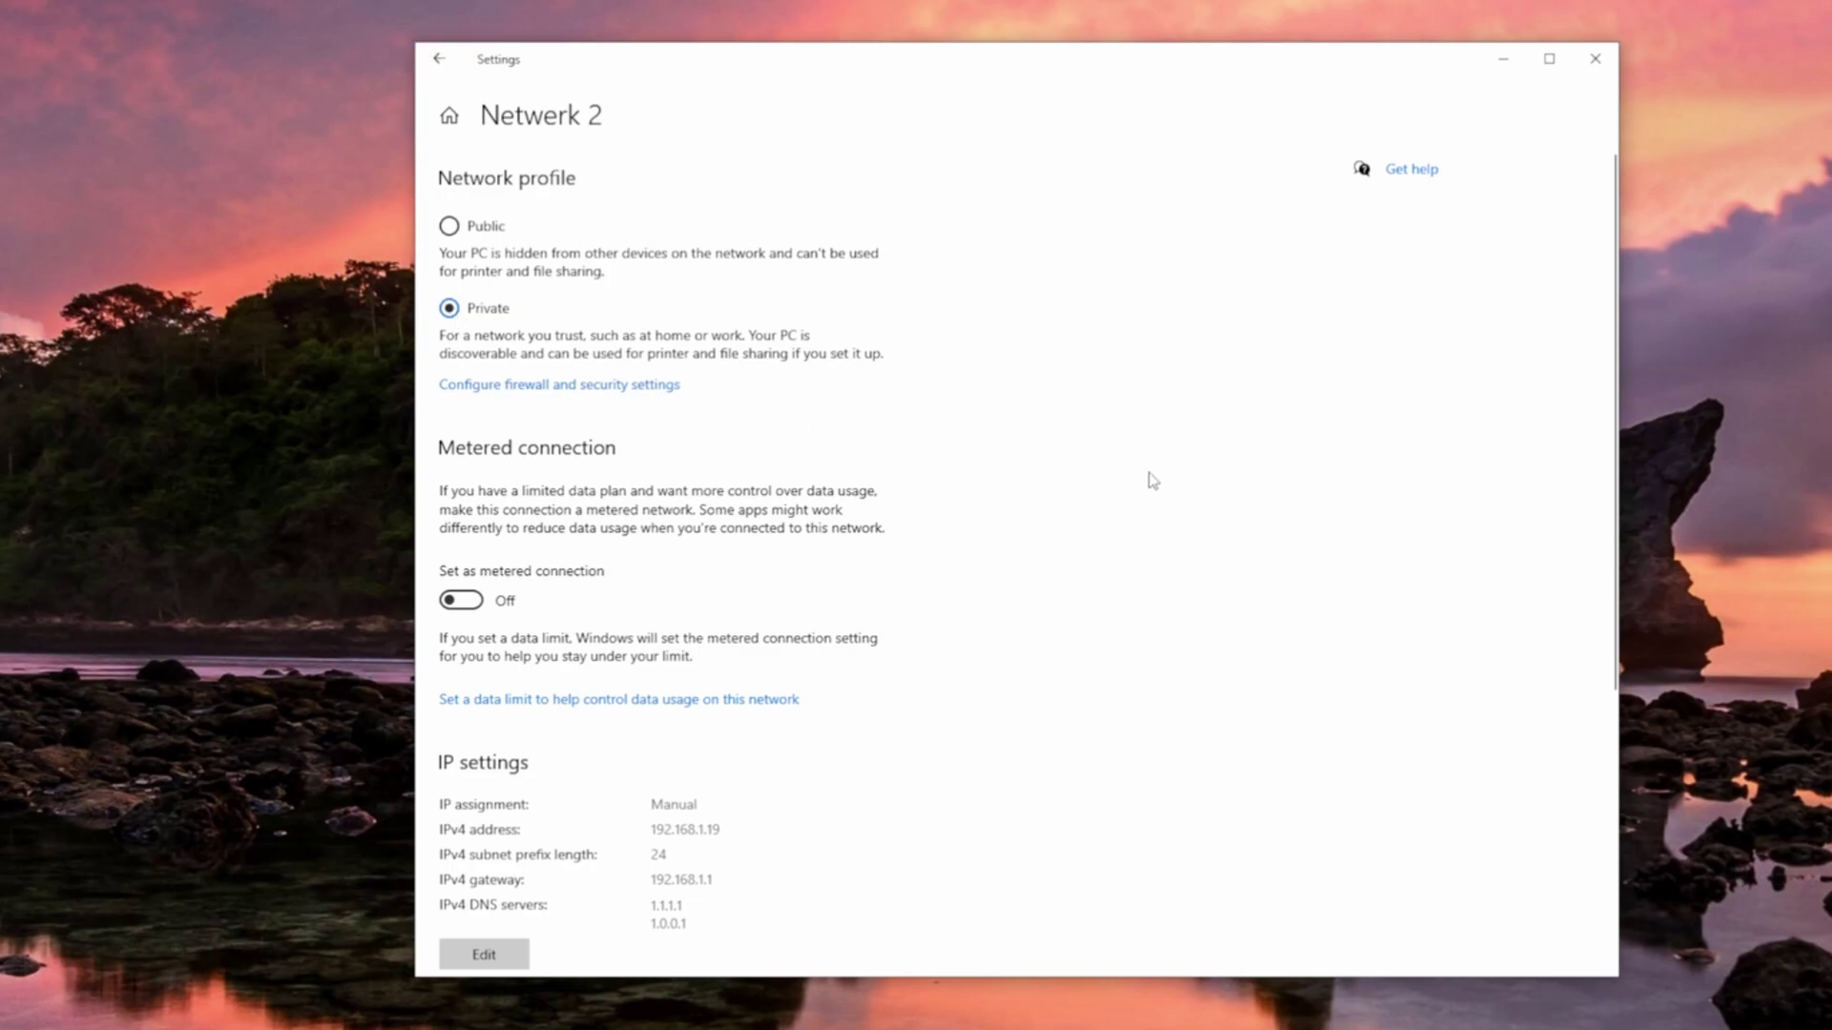
{"action": "left_click", "coordinate": [1594, 58]}
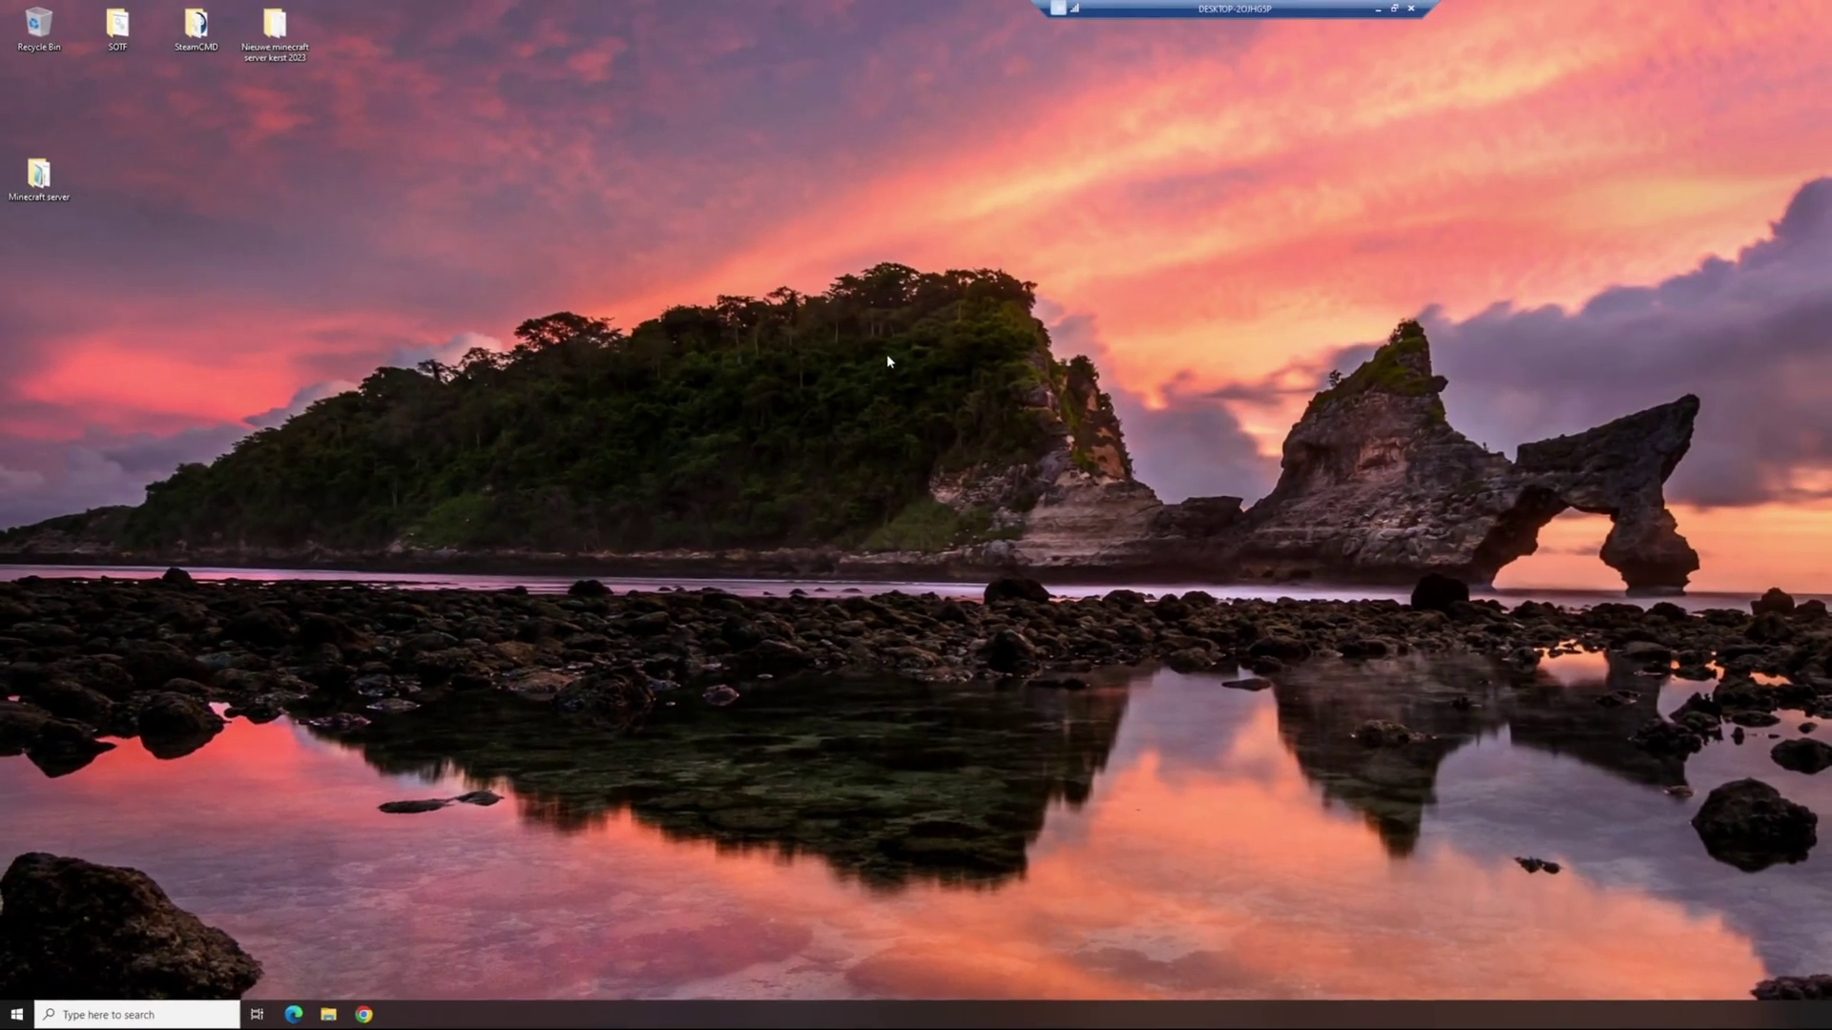
{"action": "key", "text": "super"}
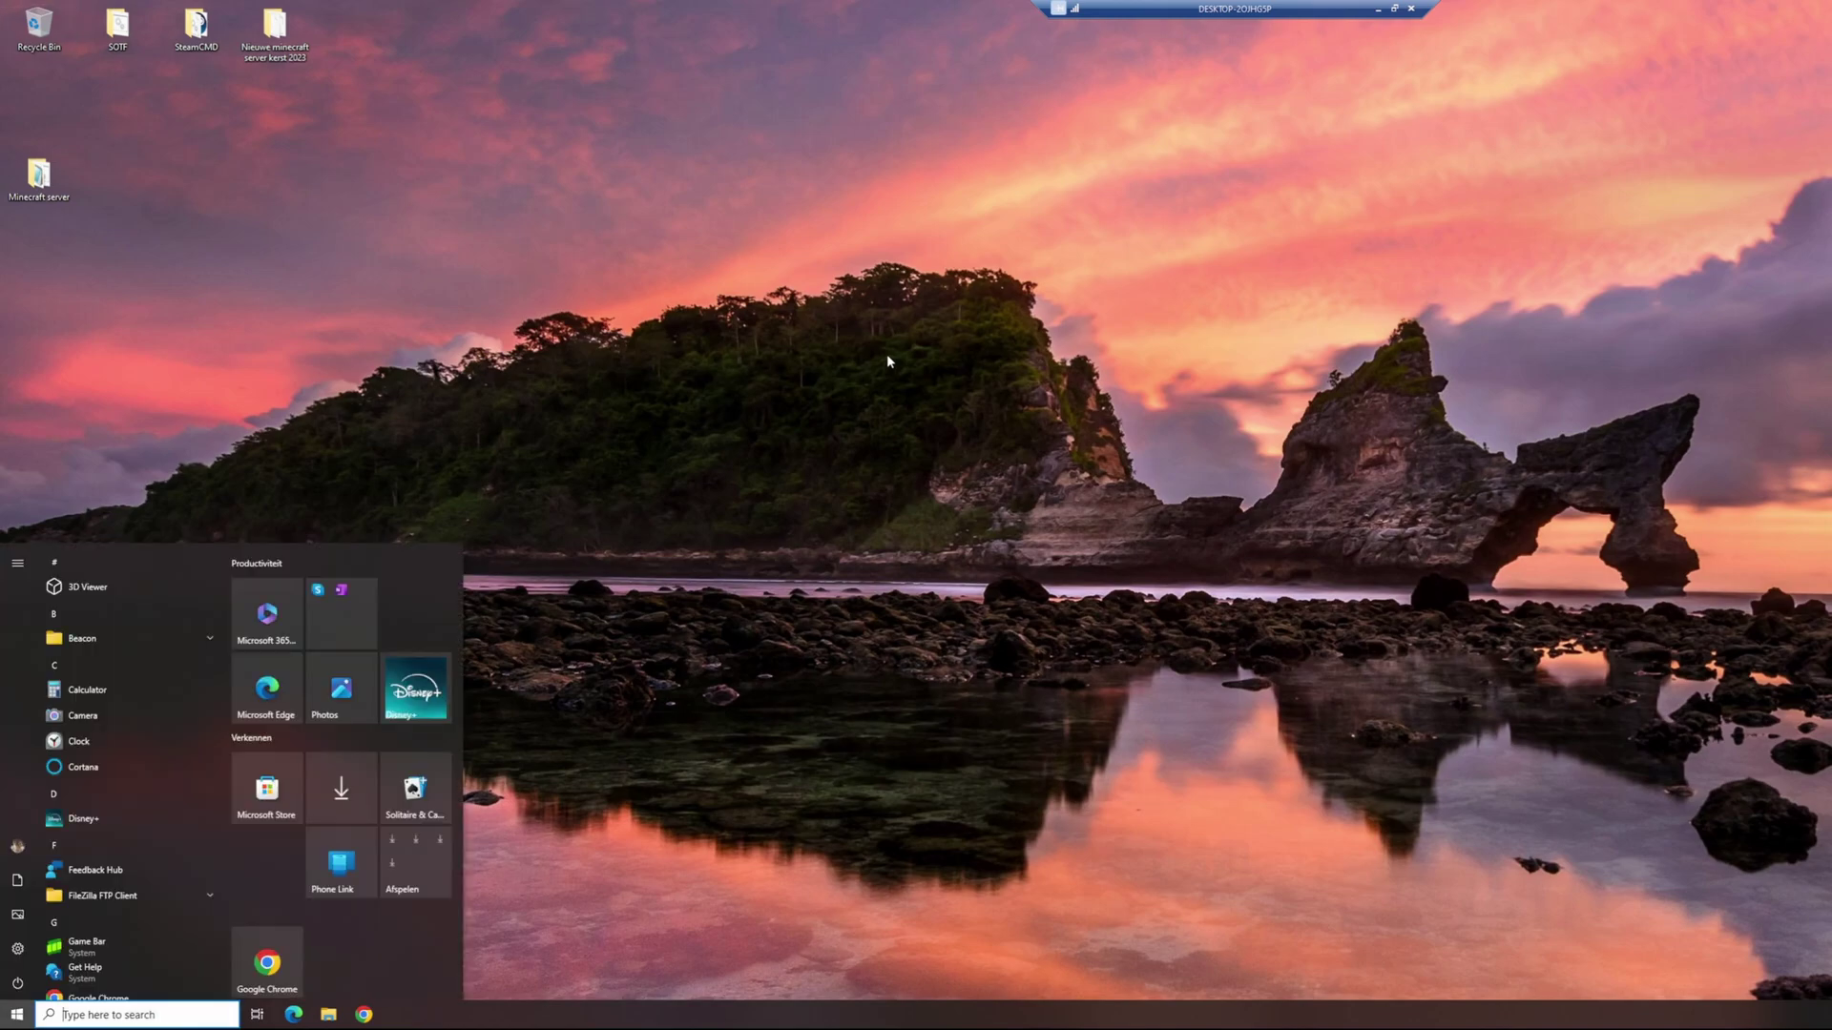
{"action": "type", "text": "contr"}
{"action": "key", "text": "Return"}
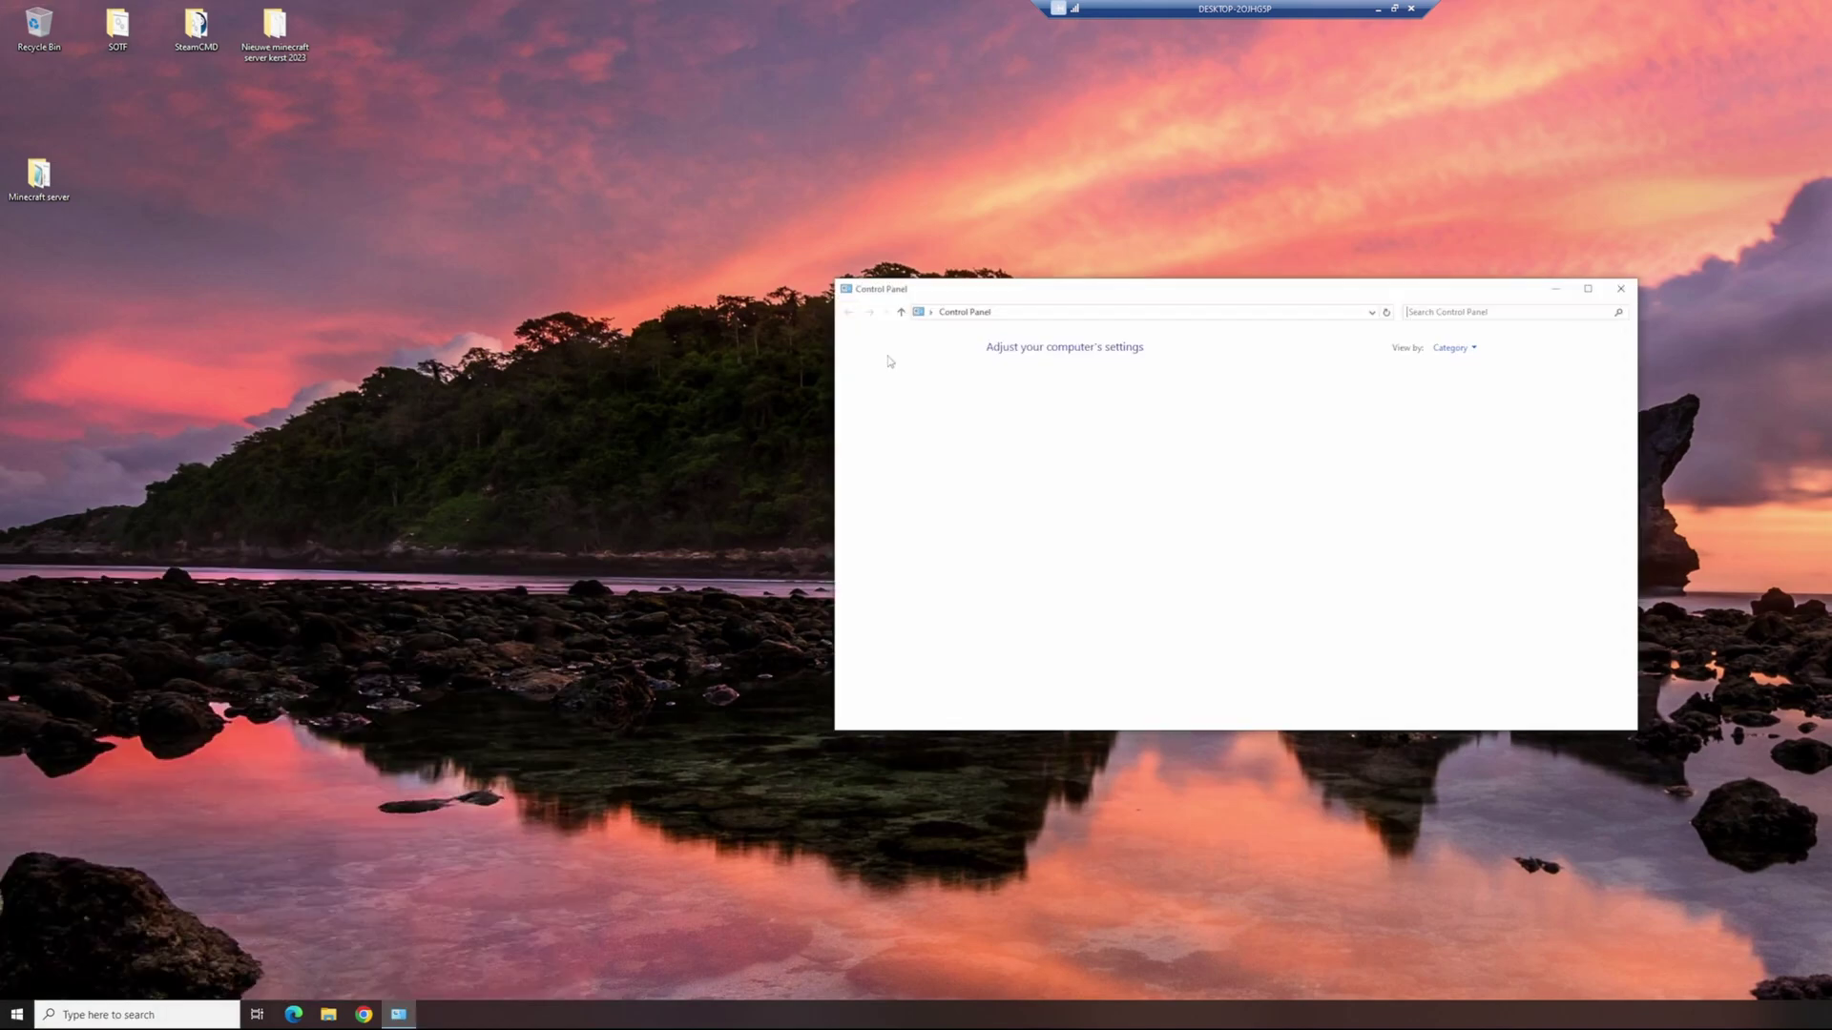
{"action": "left_click", "coordinate": [1468, 346]}
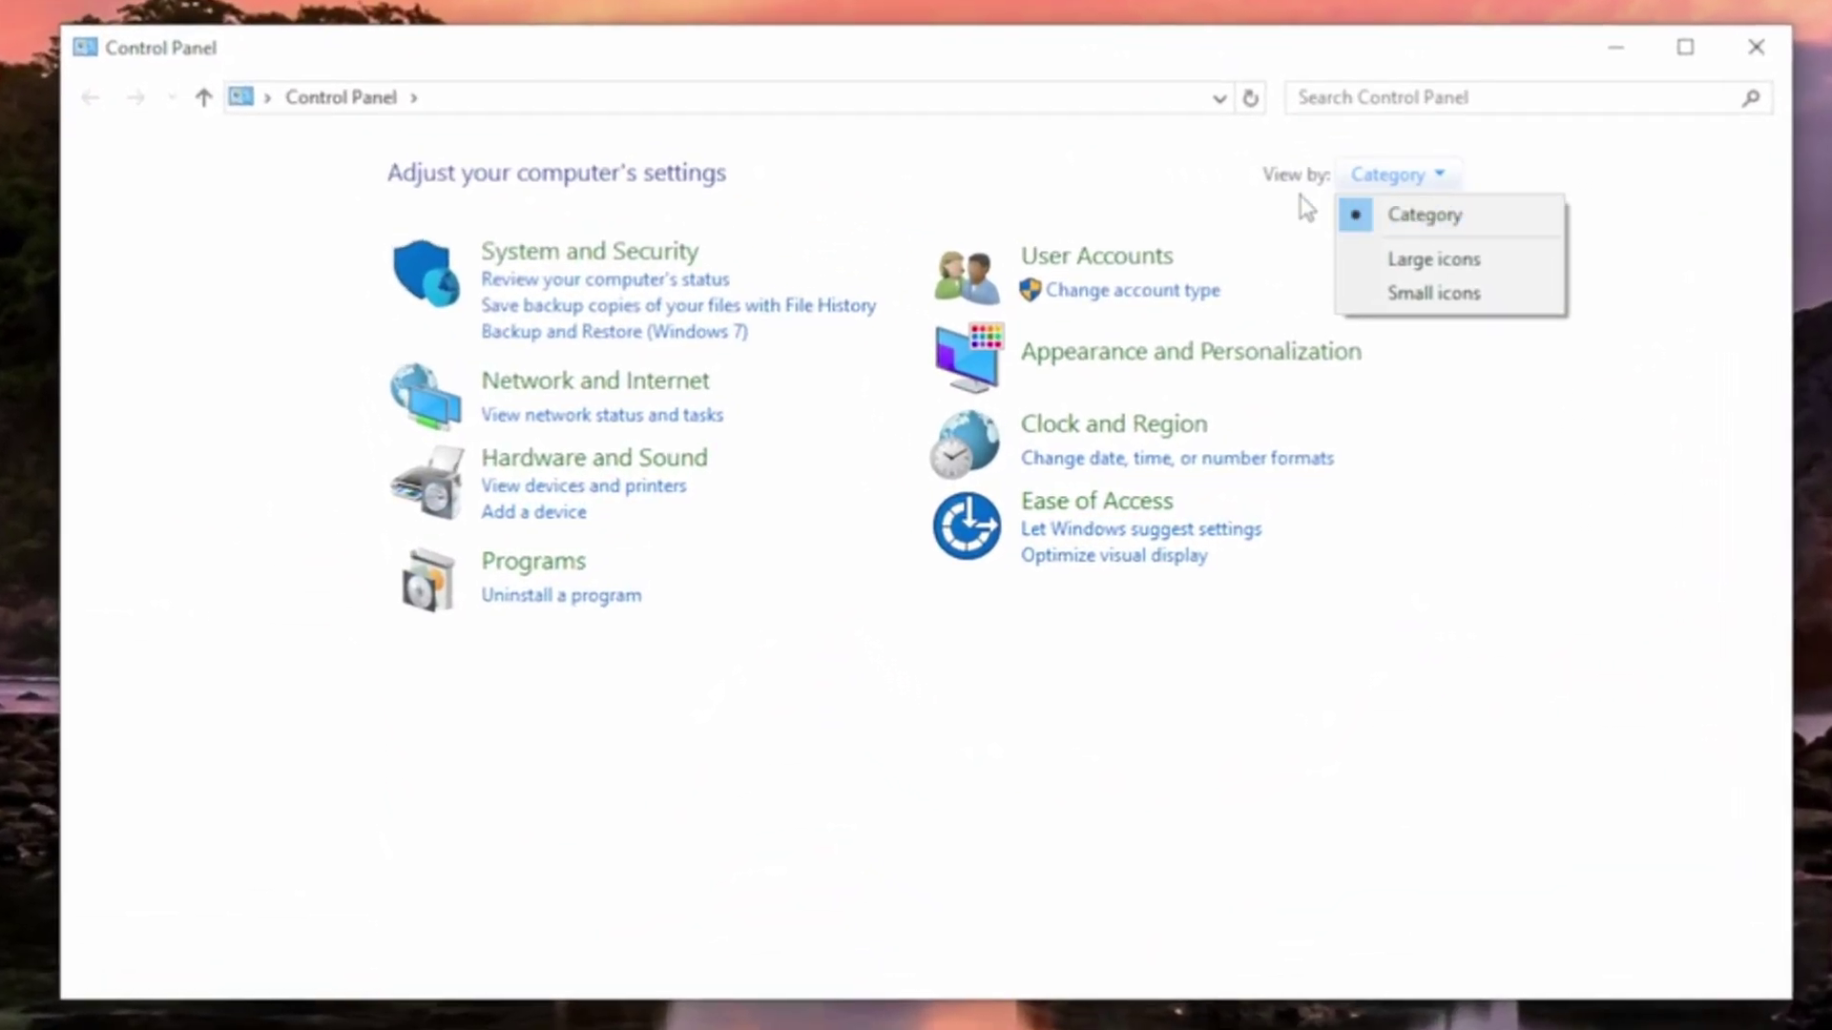
{"action": "left_click", "coordinate": [1395, 204]}
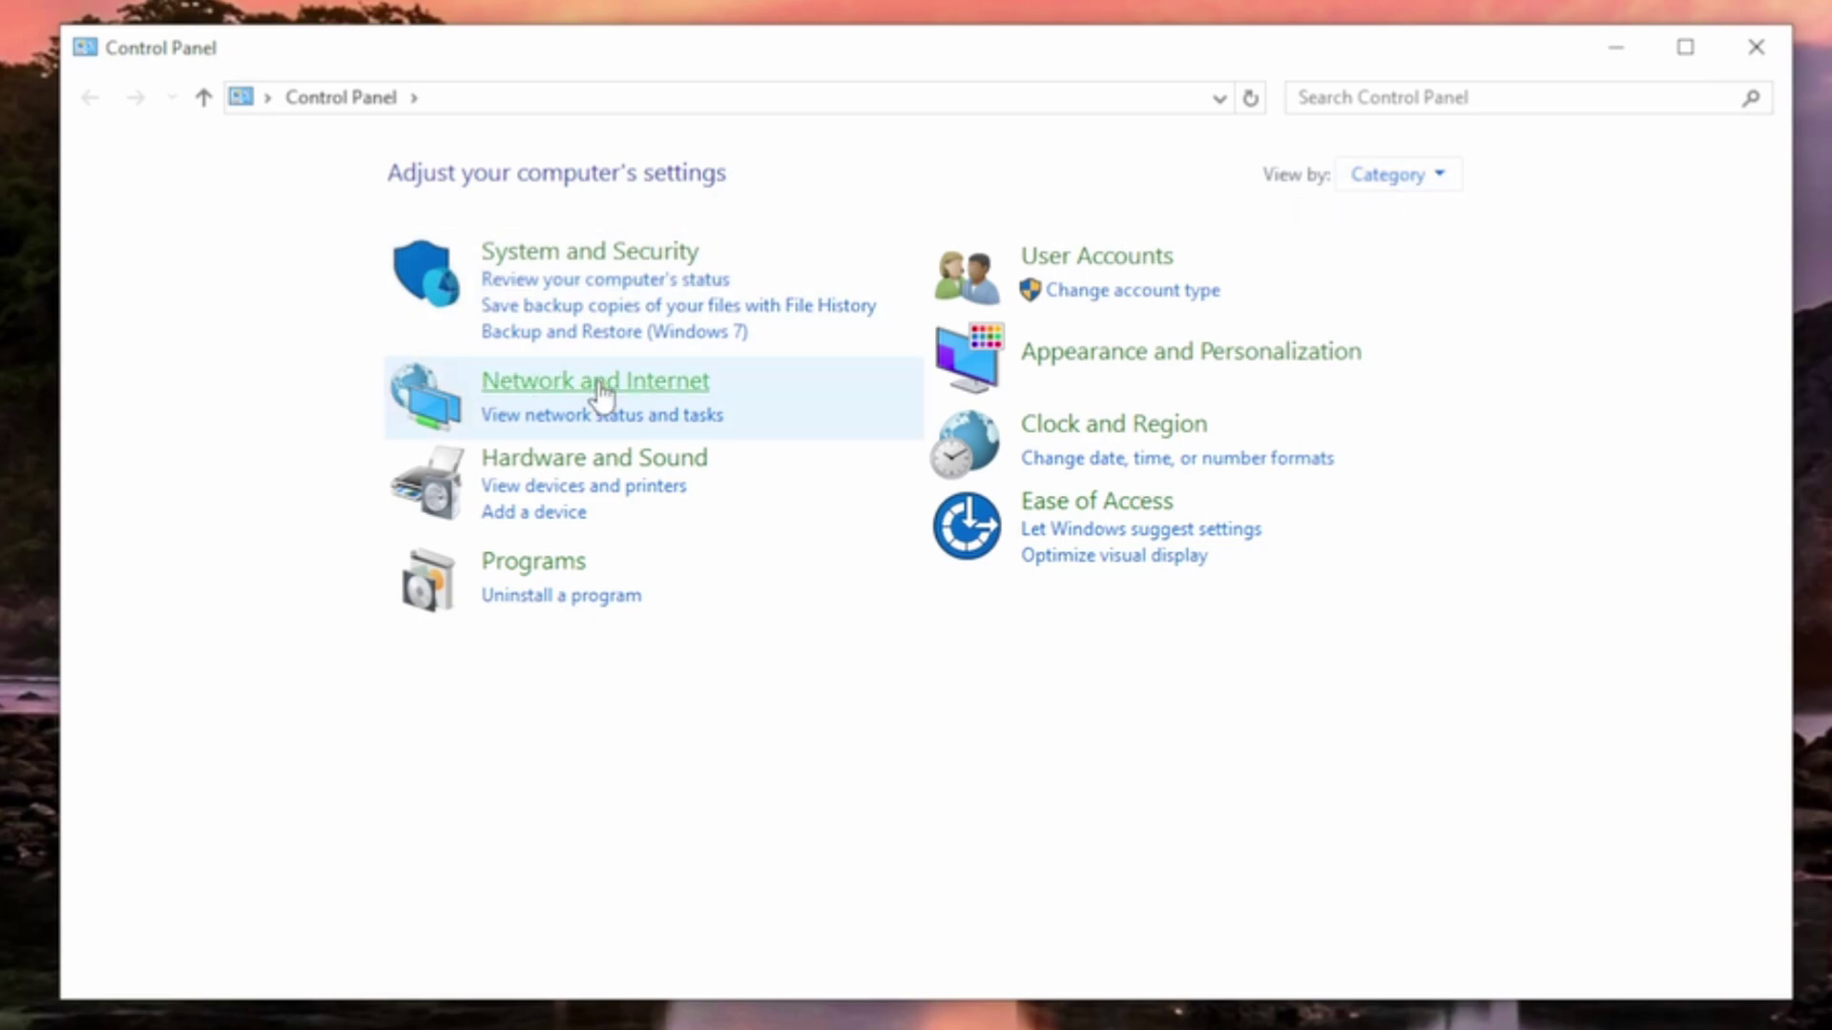
{"action": "left_click", "coordinate": [600, 391]}
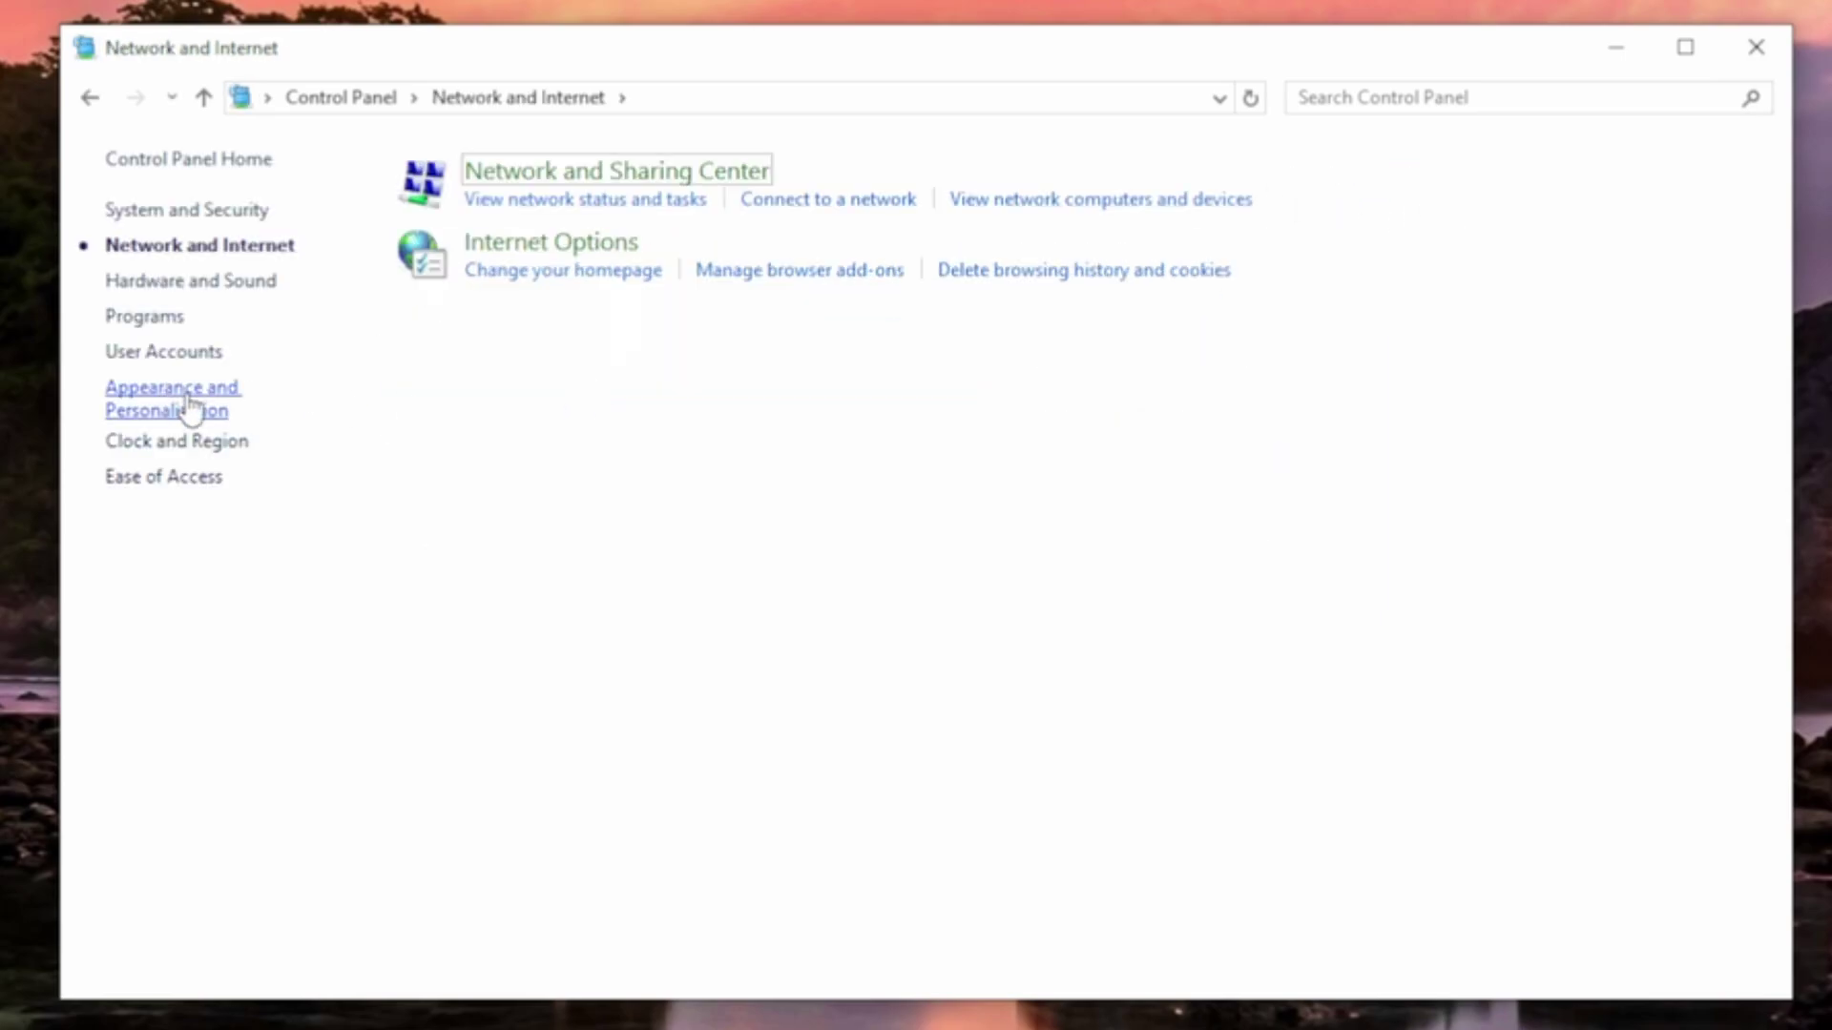
{"action": "left_click", "coordinate": [706, 177]}
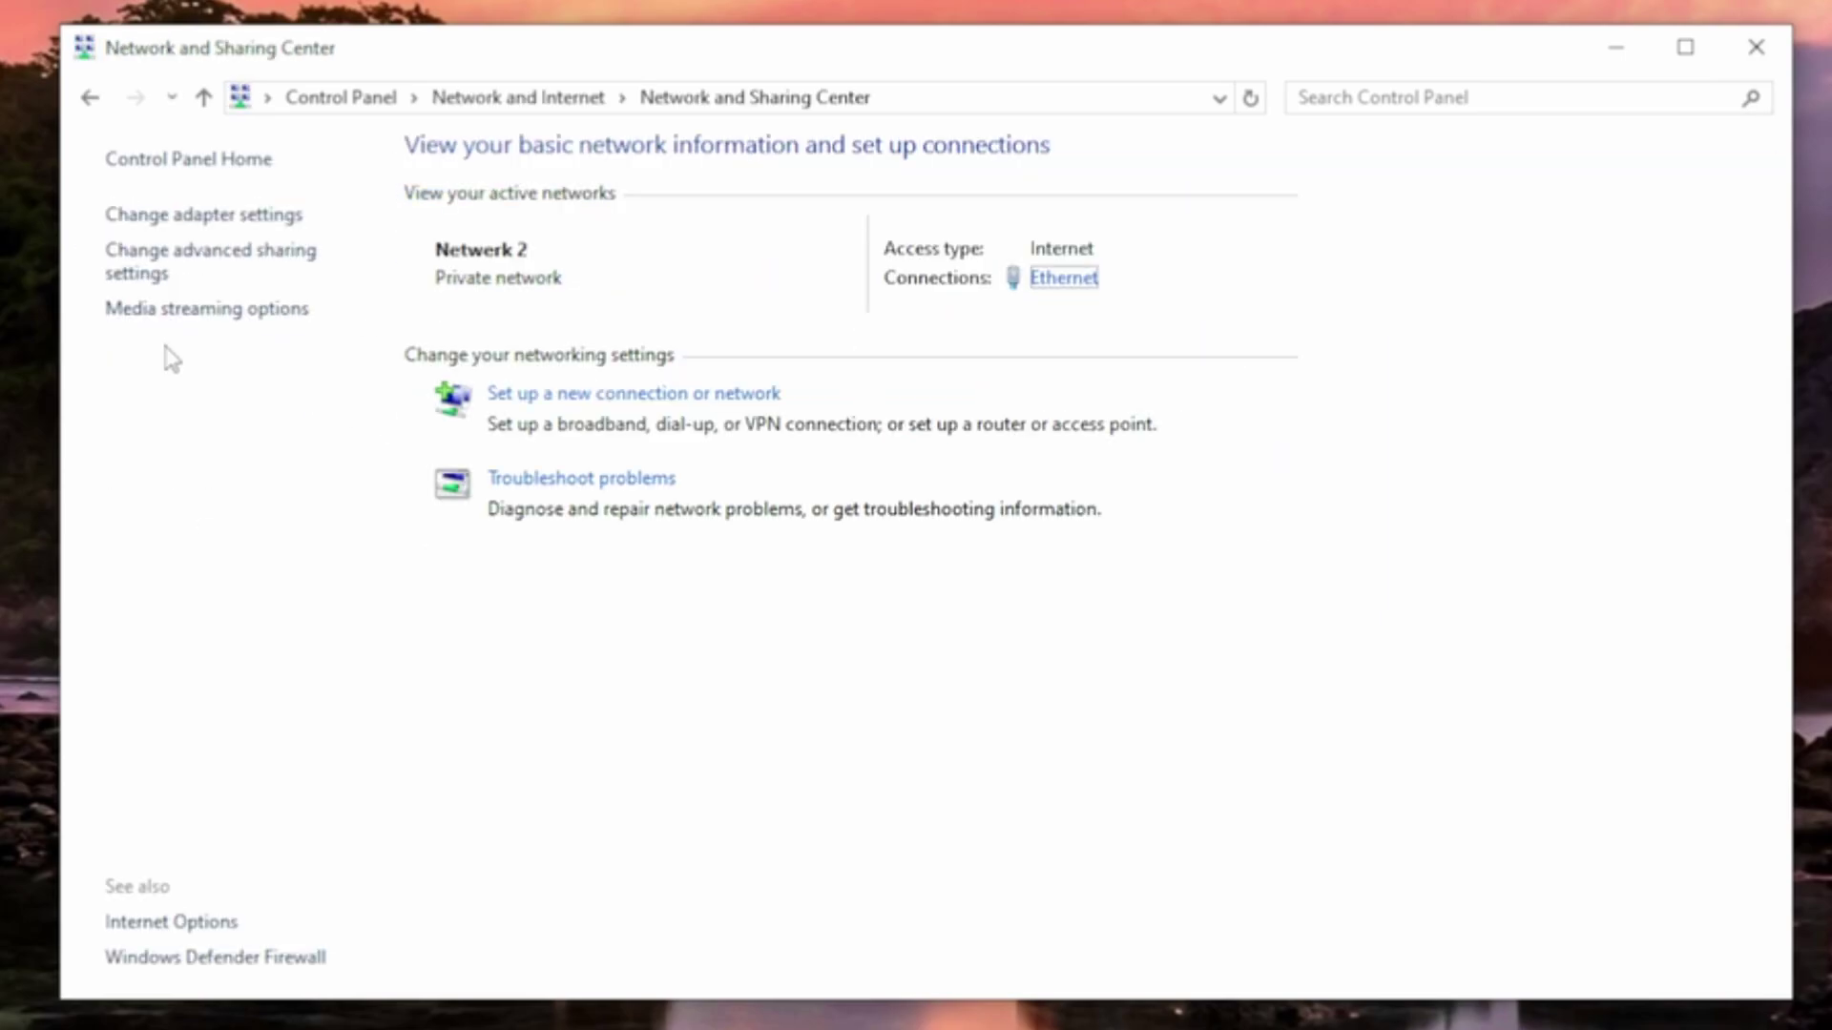
{"action": "left_click", "coordinate": [160, 267]}
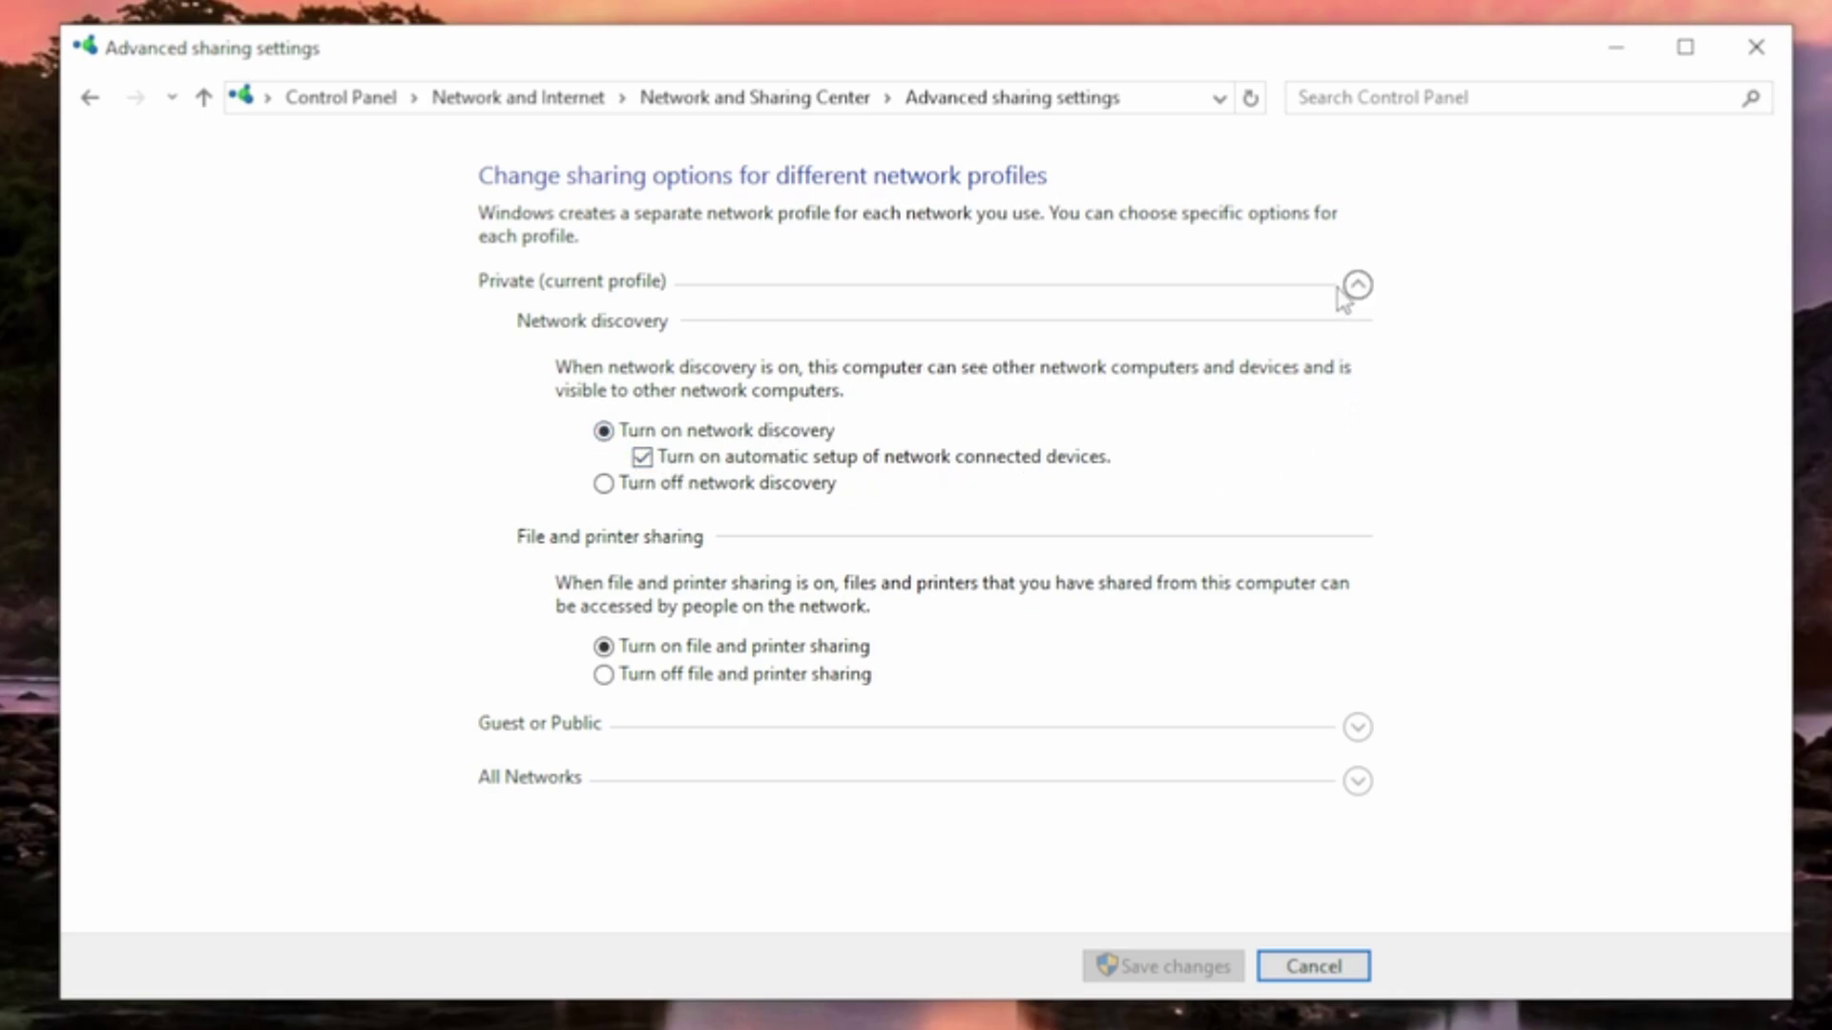
{"action": "left_click", "coordinate": [1357, 727]}
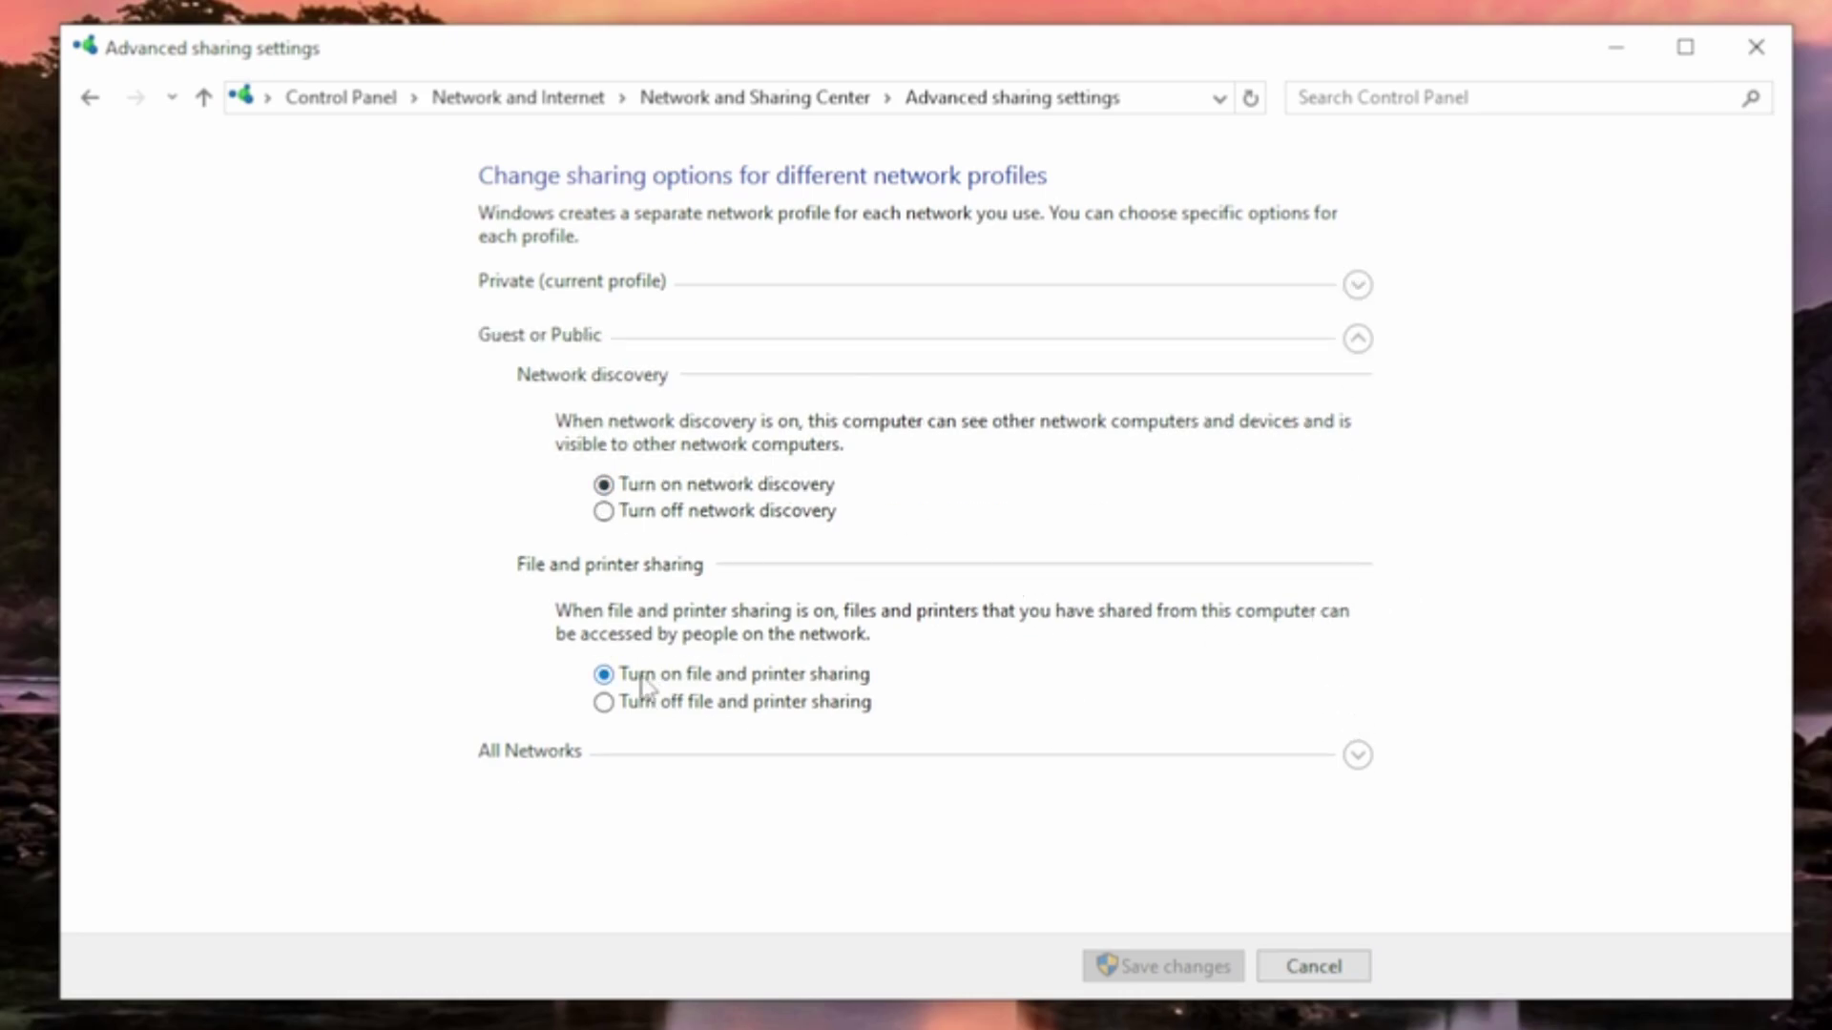
{"action": "left_click", "coordinate": [1370, 762]}
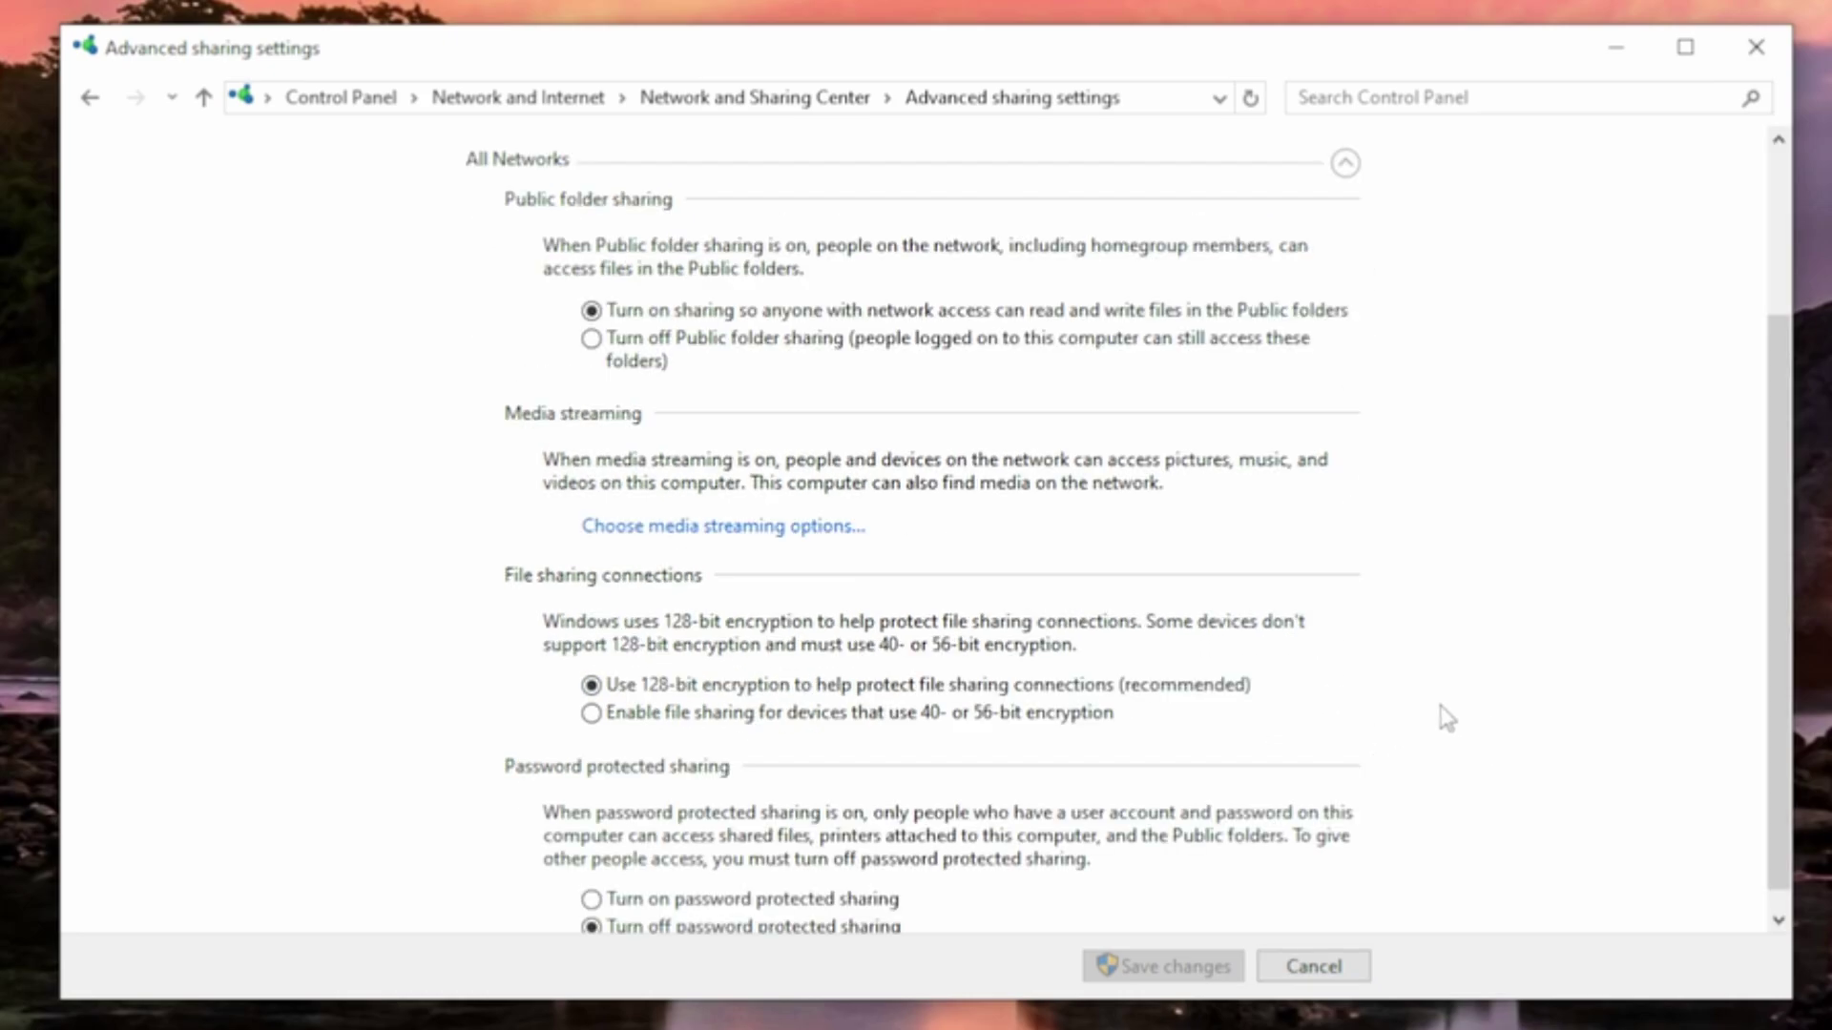
{"action": "scroll", "coordinate": [1438, 715], "scroll_direction": "down", "scroll_amount": 1}
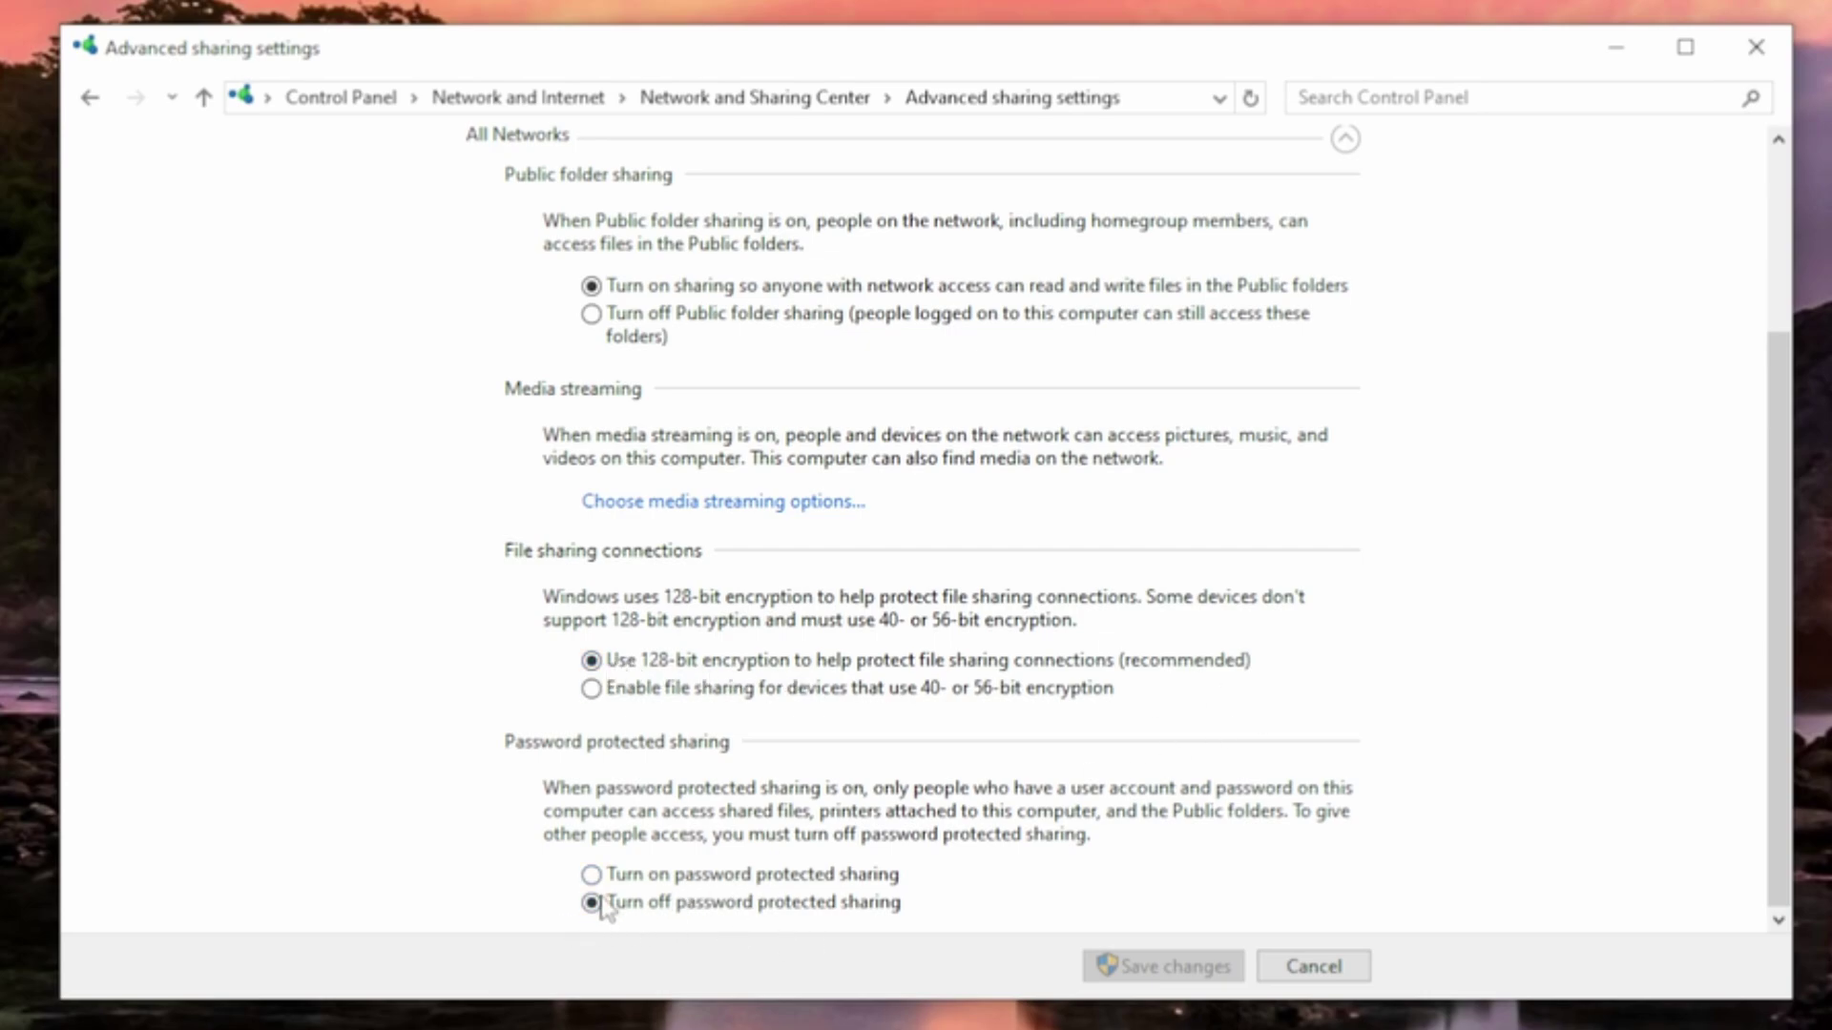
{"action": "left_click", "coordinate": [1345, 138]}
{"action": "left_click", "coordinate": [1360, 286]}
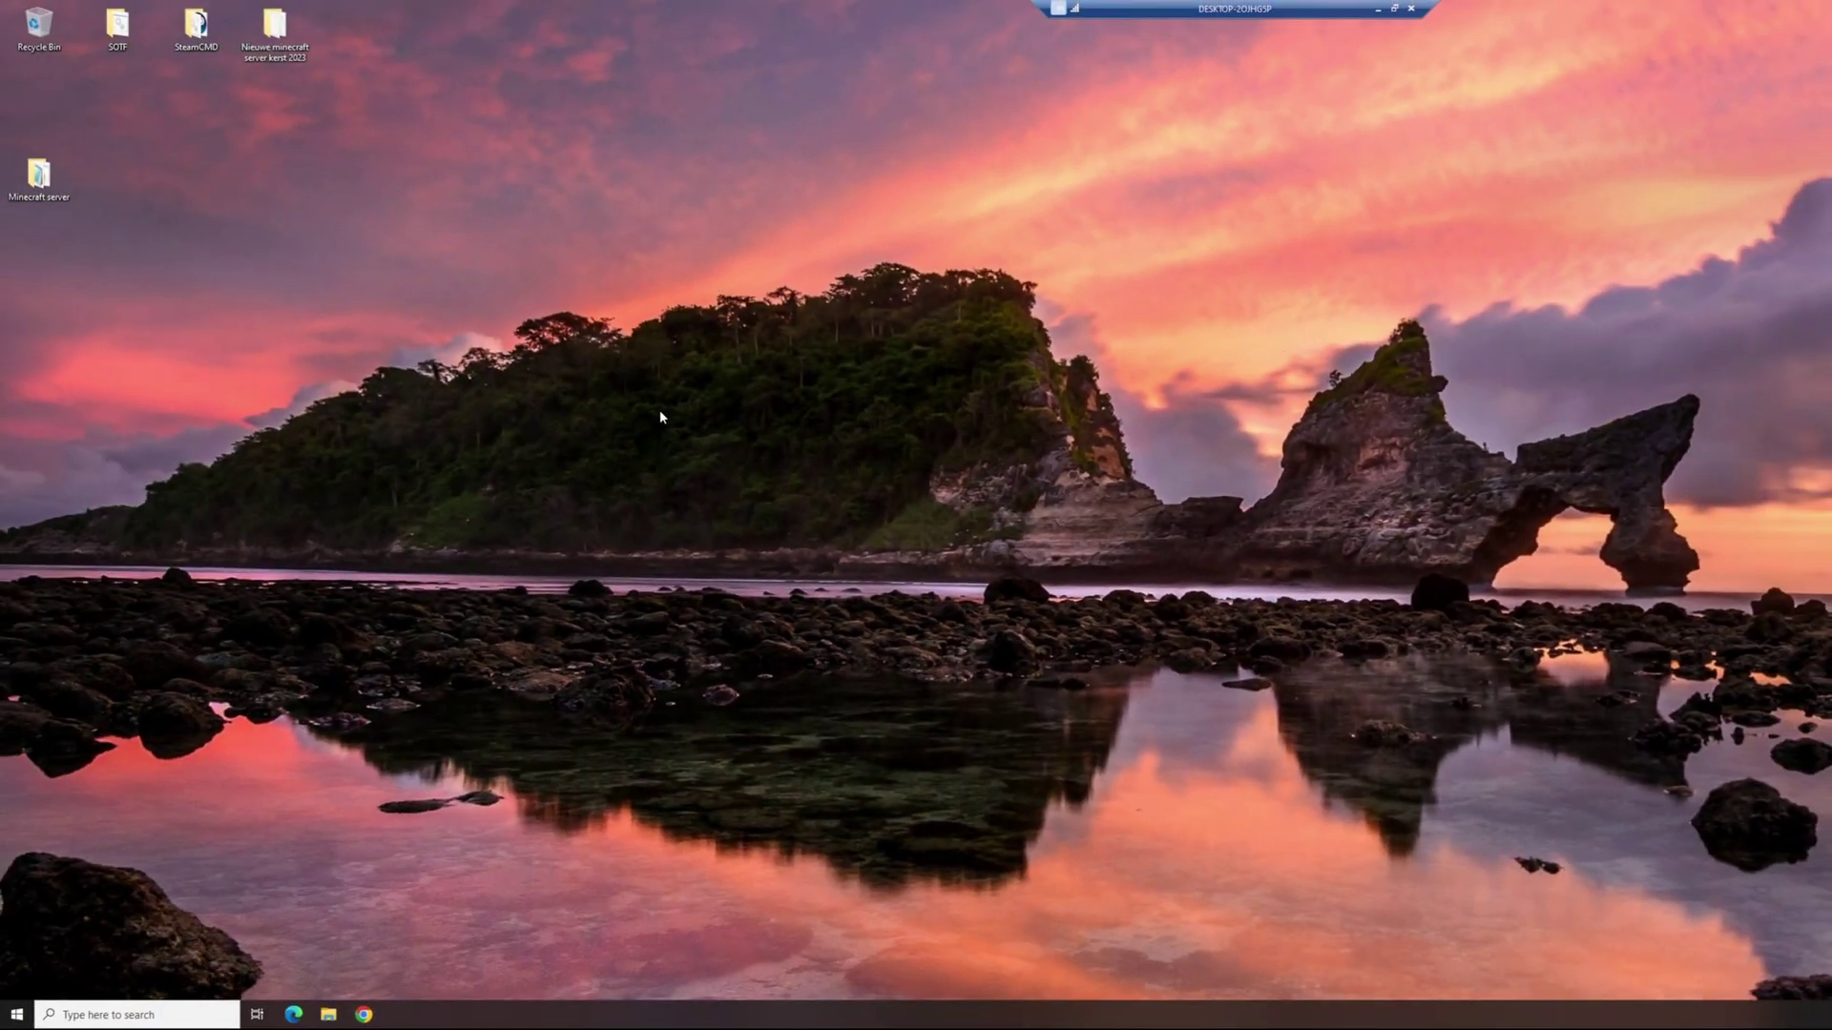
Open the empty 3.63 TB Server opslag (S:) drive via This PC in File Explorer
{"action": "left_click", "coordinate": [328, 1015]}
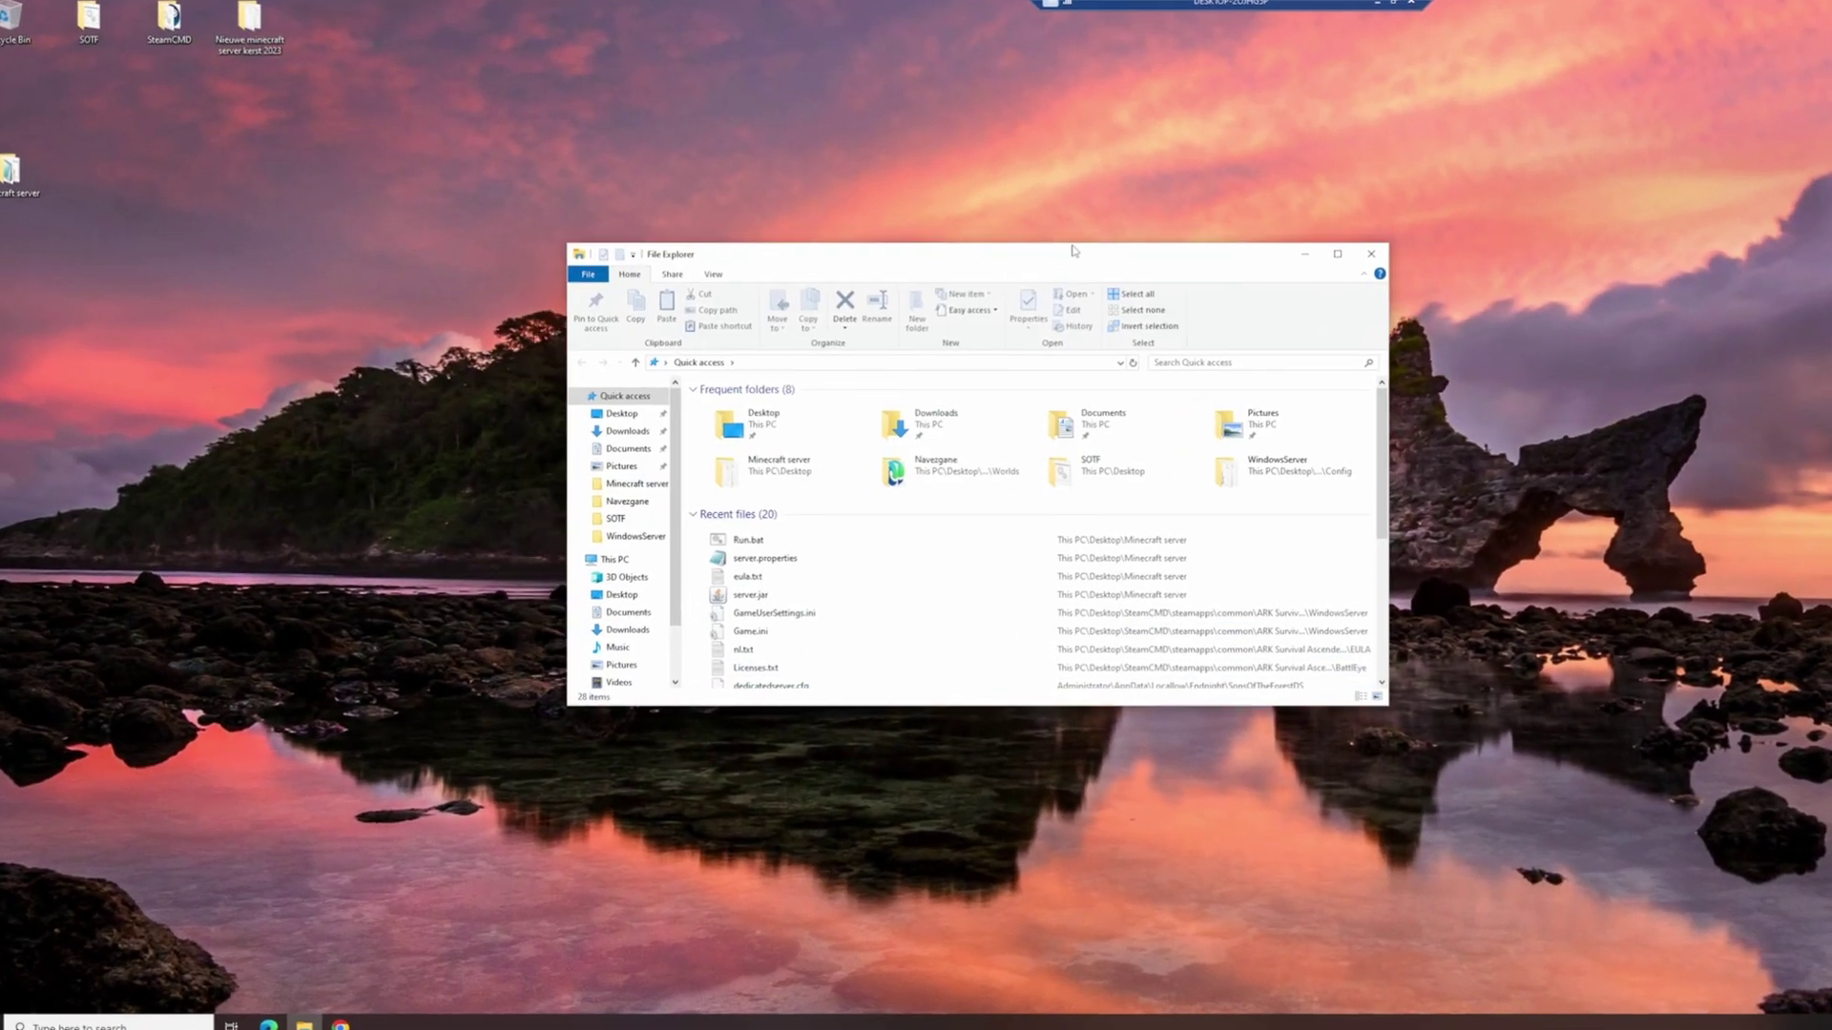
{"action": "scroll", "coordinate": [652, 556], "scroll_direction": "down", "scroll_amount": 2}
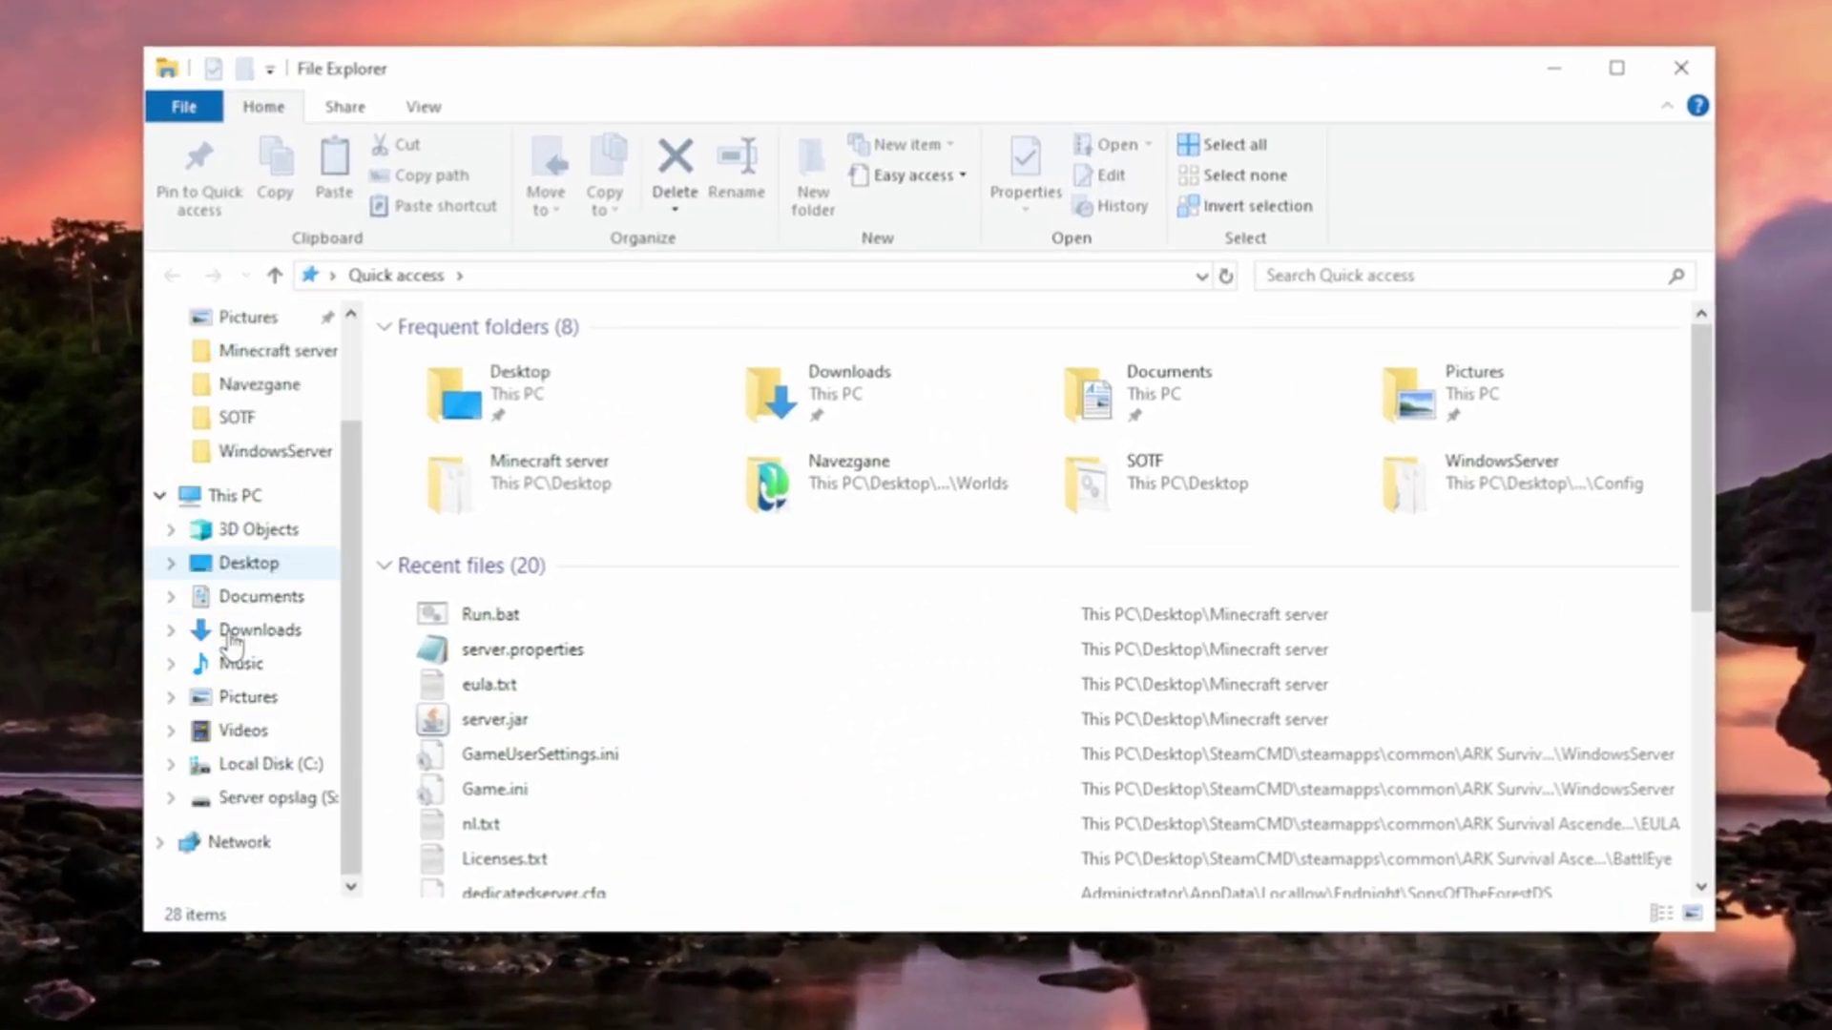
{"action": "left_click", "coordinate": [276, 808]}
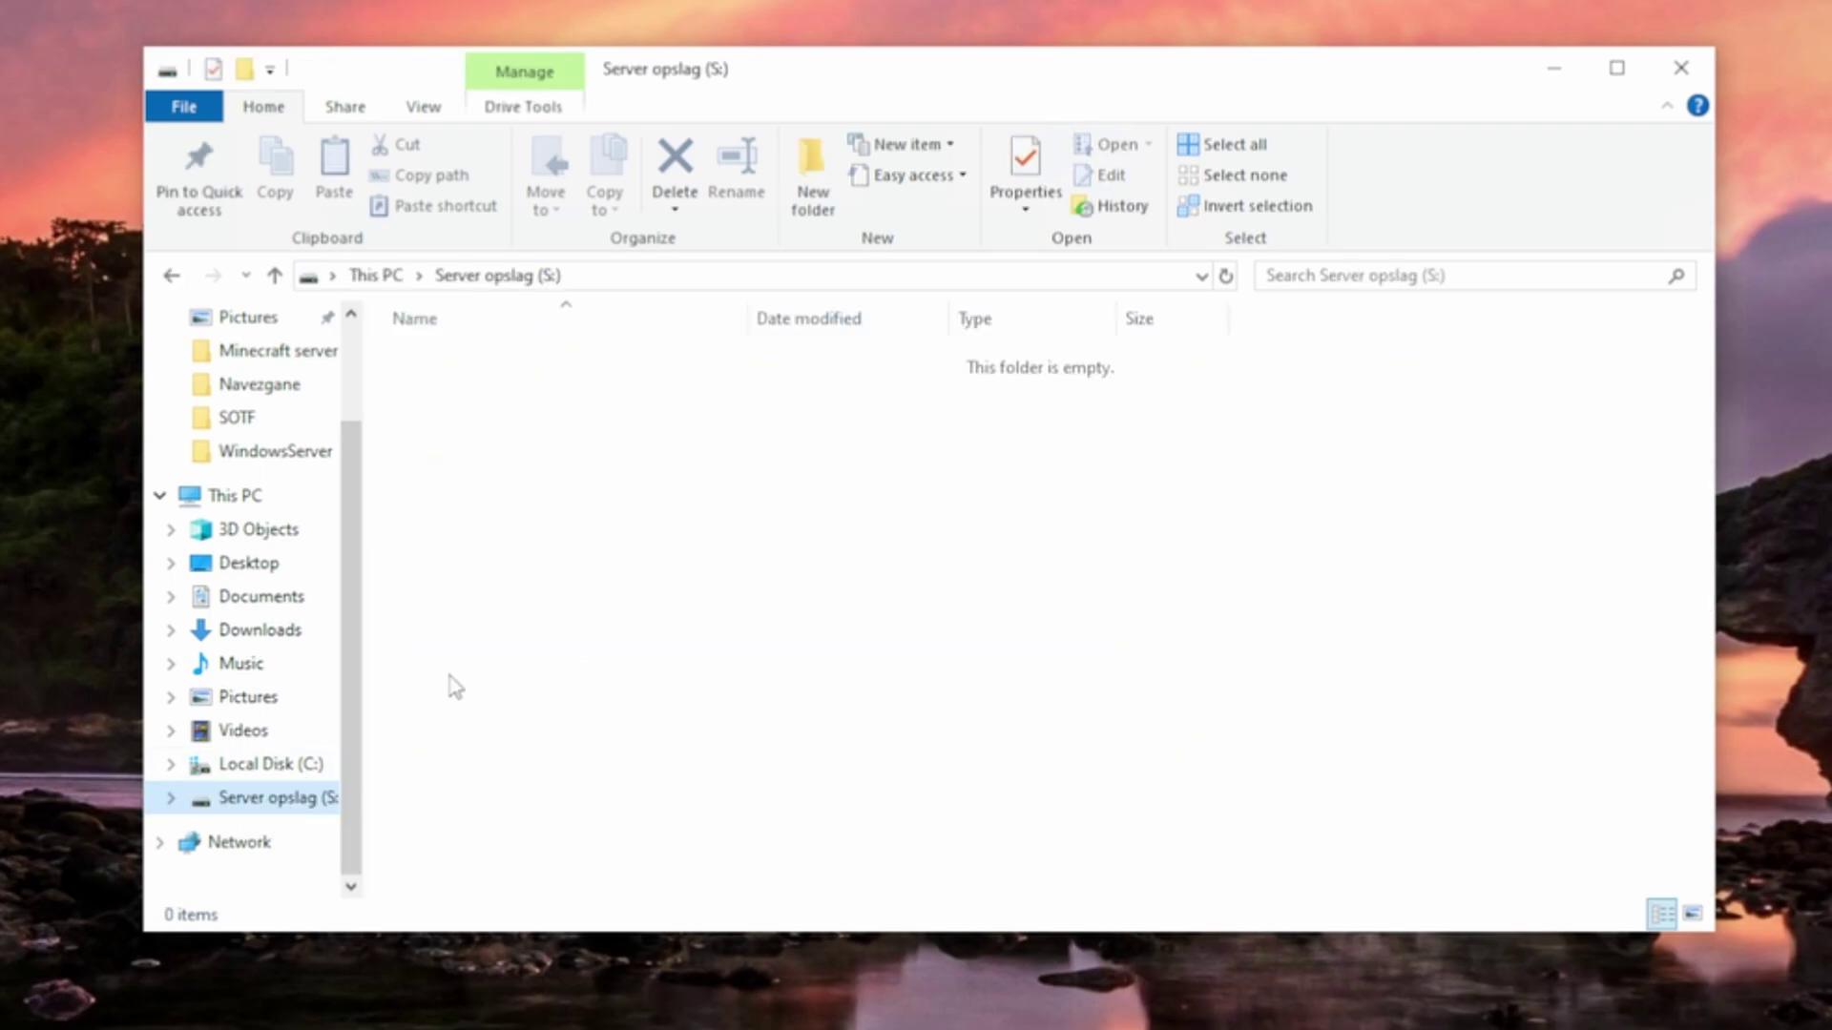
{"action": "left_click", "coordinate": [238, 500]}
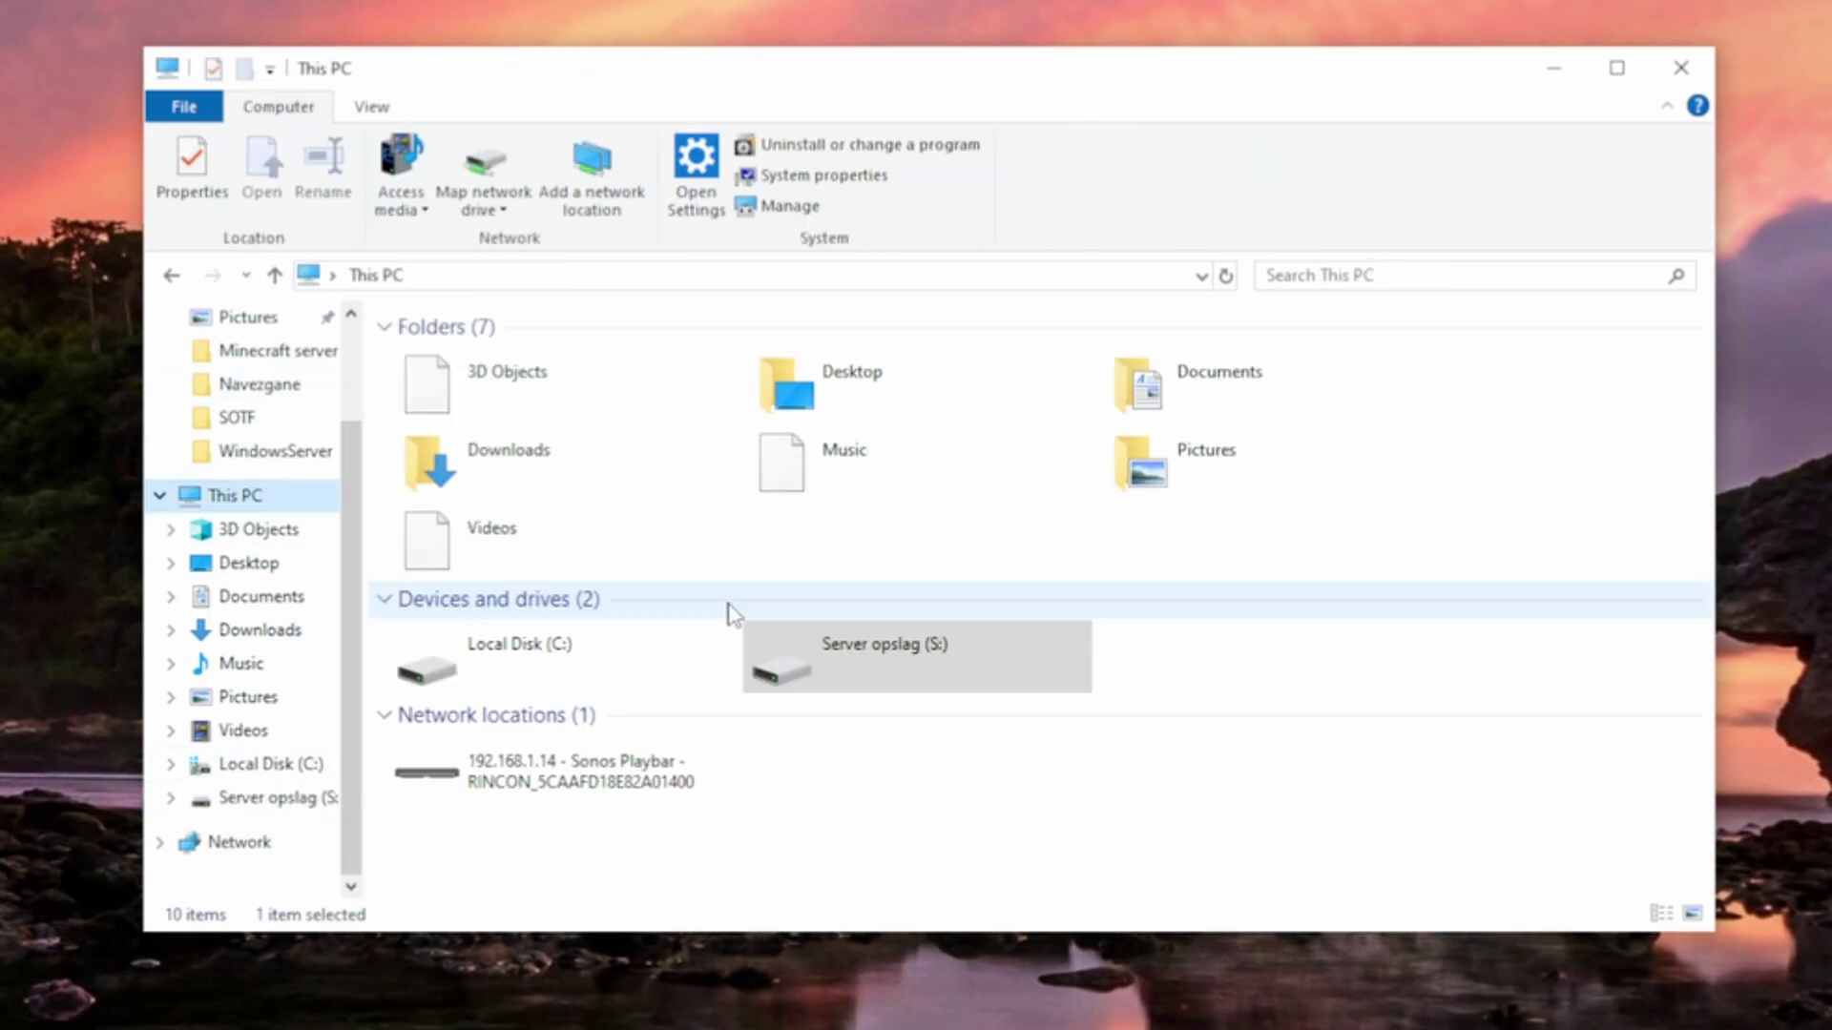
{"action": "double_click", "coordinate": [877, 673]}
{"action": "right_click", "coordinate": [671, 551]}
Create a new folder named 'Test folder' on the S: drive
{"action": "mouse_move", "coordinate": [883, 863]}
{"action": "left_click", "coordinate": [1059, 859]}
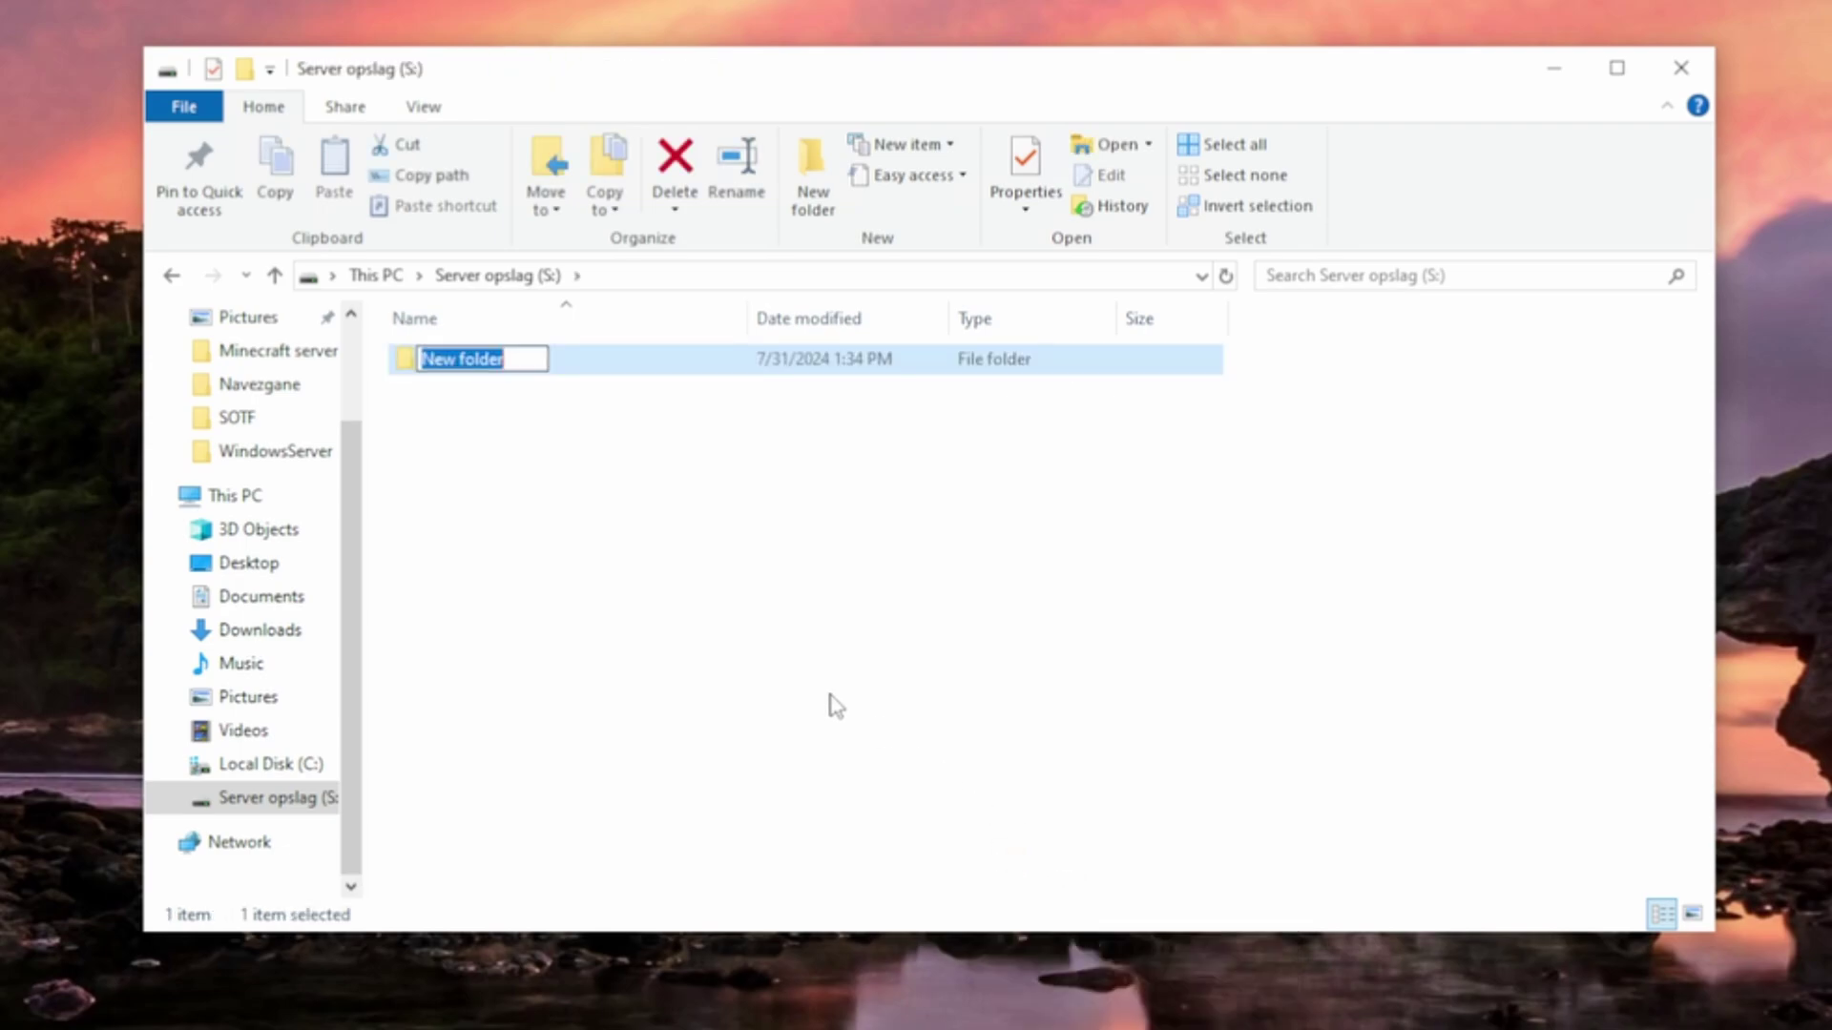
{"action": "type", "text": "Test folder"}
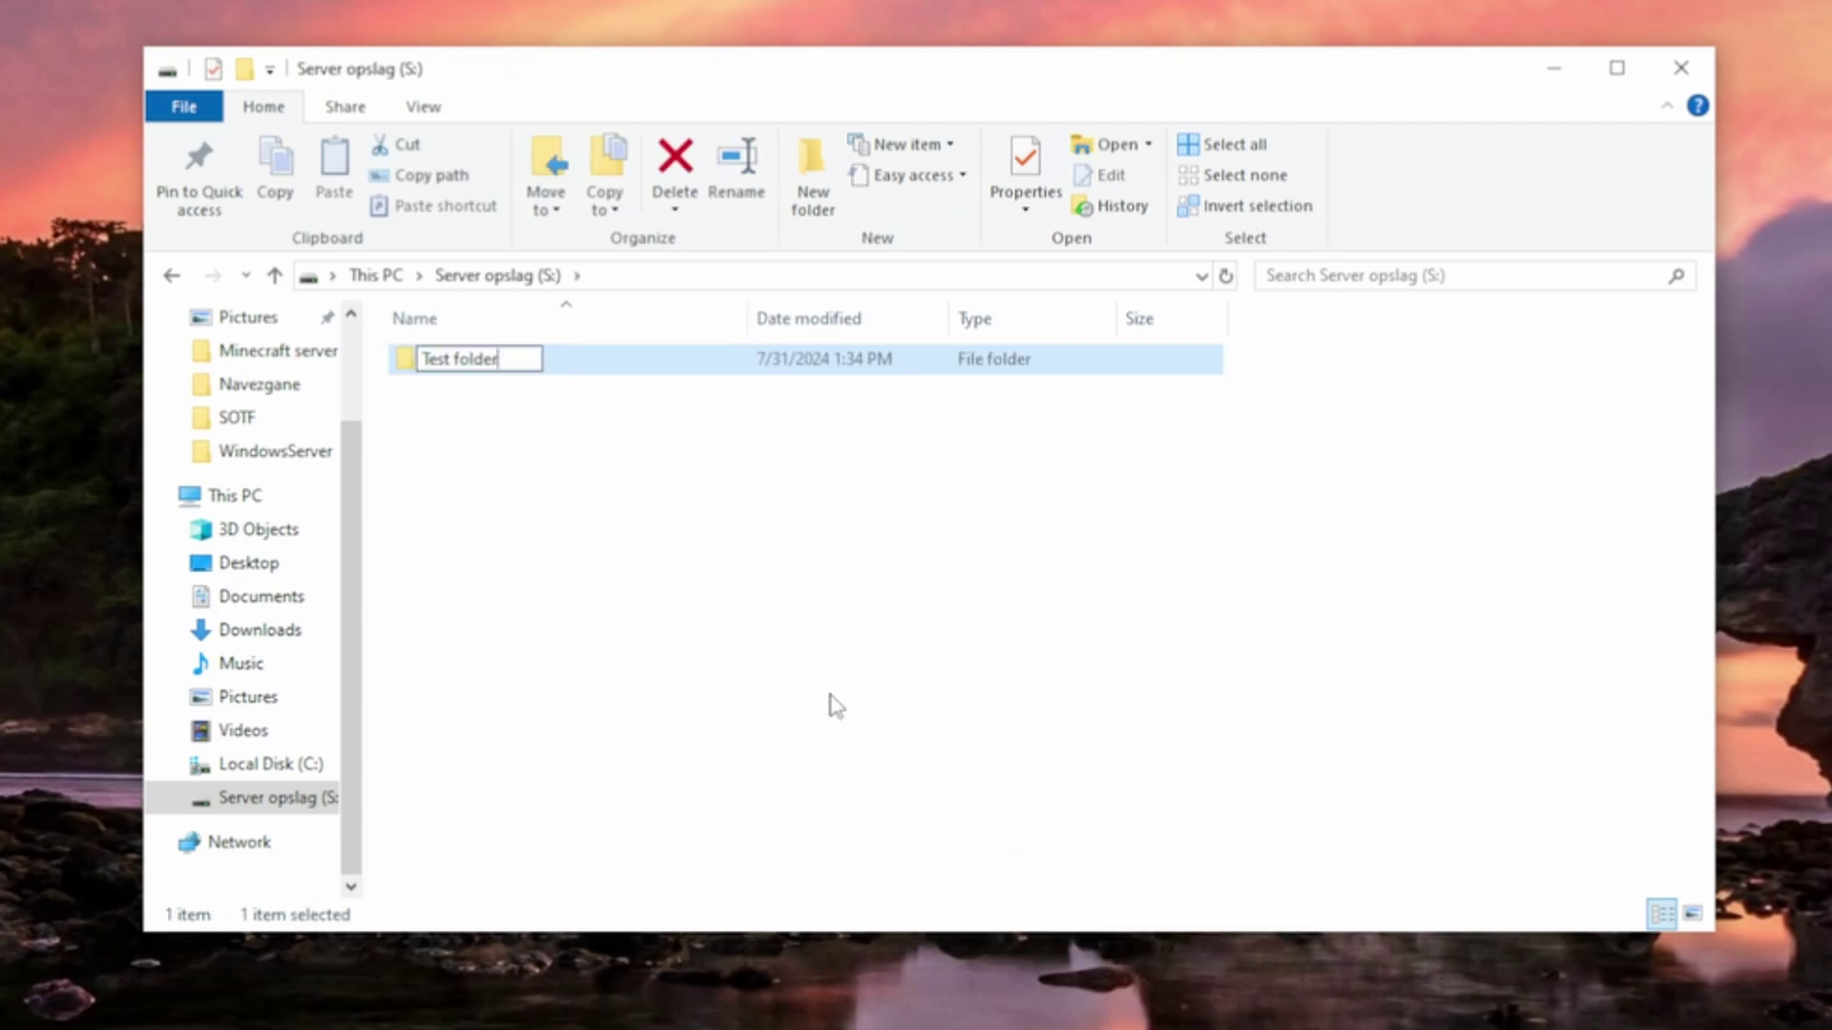
{"action": "key", "text": "Return"}
Share Test folder with Iedereen at Read/Write permission from its Properties
{"action": "right_click", "coordinate": [467, 368]}
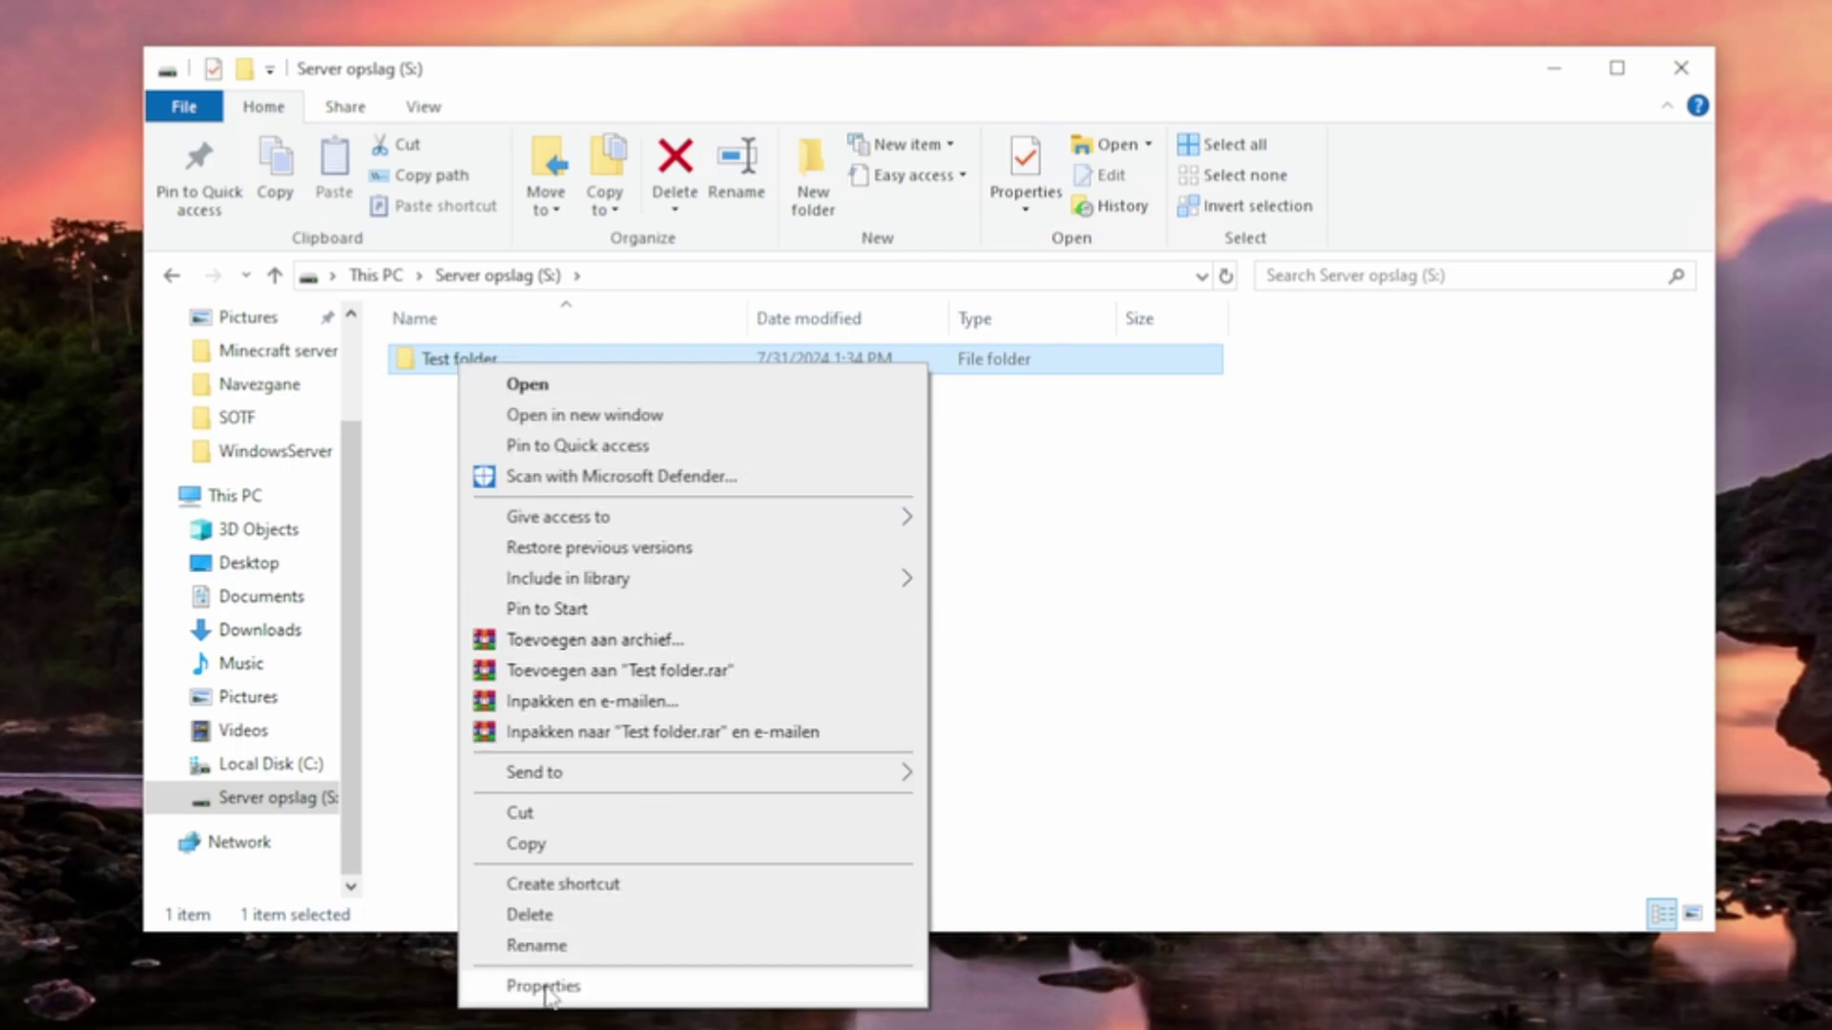
{"action": "left_click", "coordinate": [589, 993]}
{"action": "left_click", "coordinate": [577, 434]}
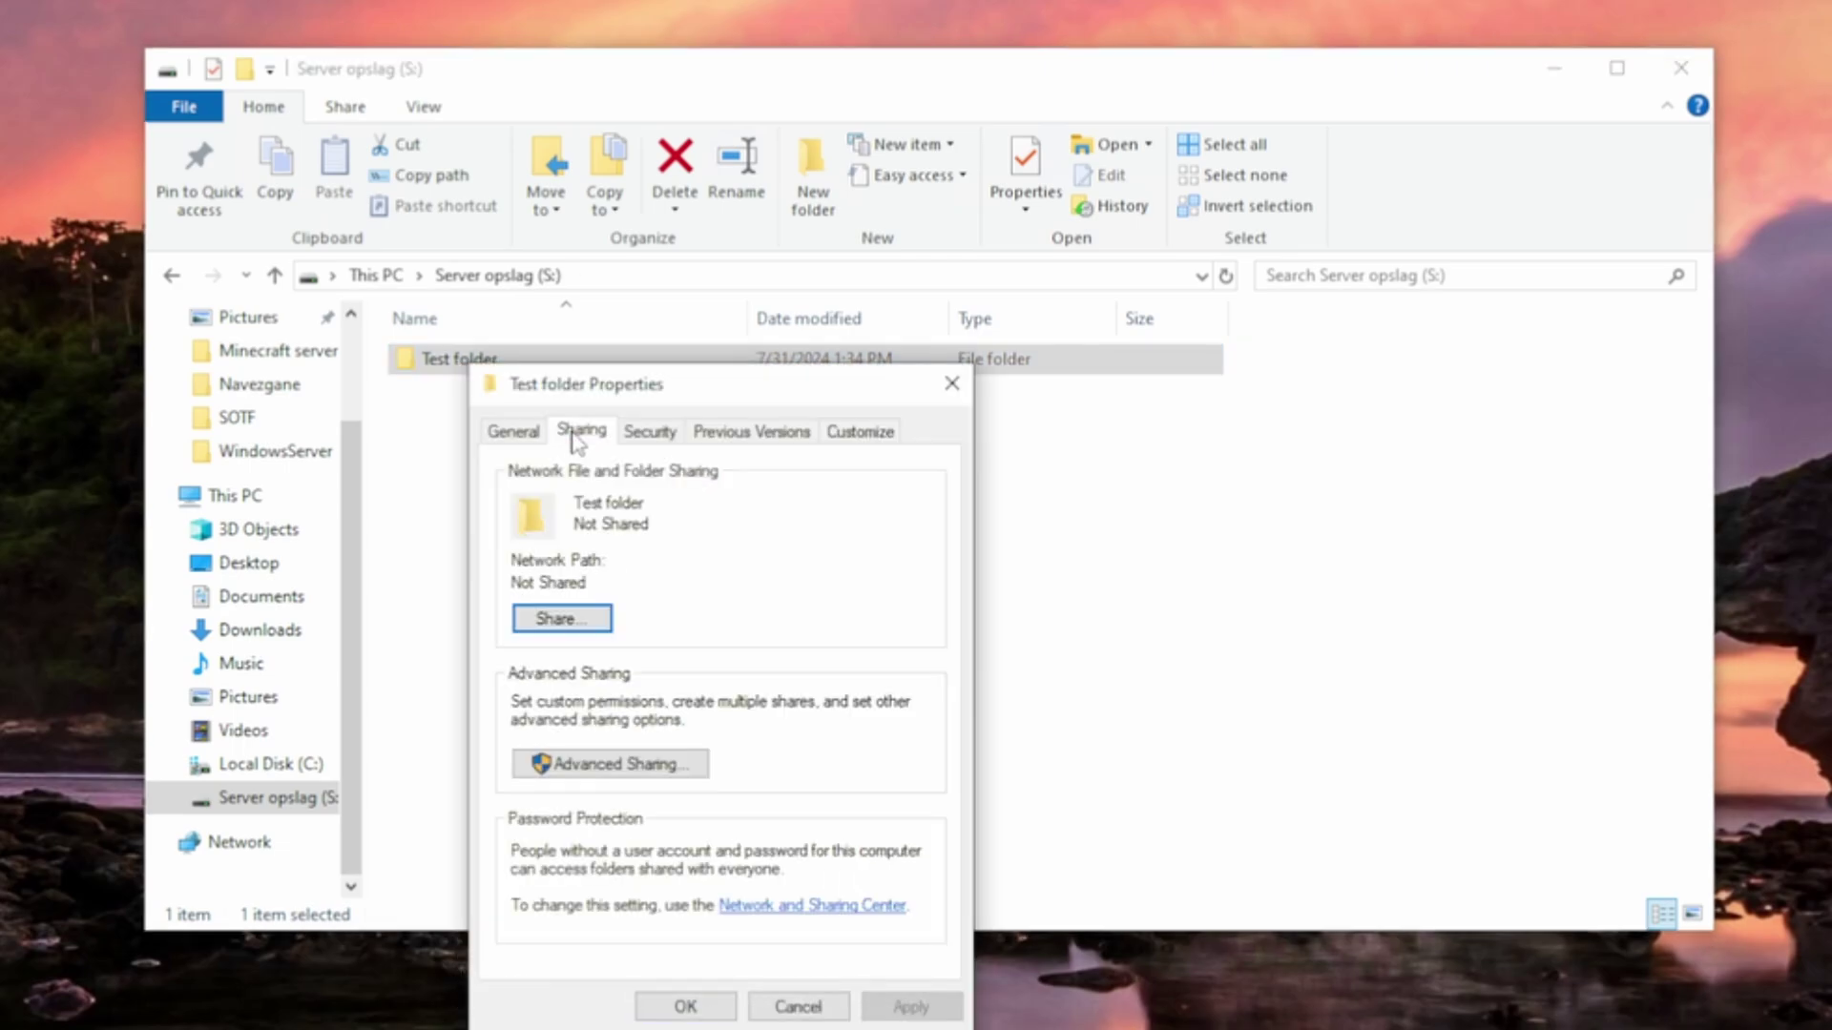
{"action": "left_click", "coordinate": [561, 620]}
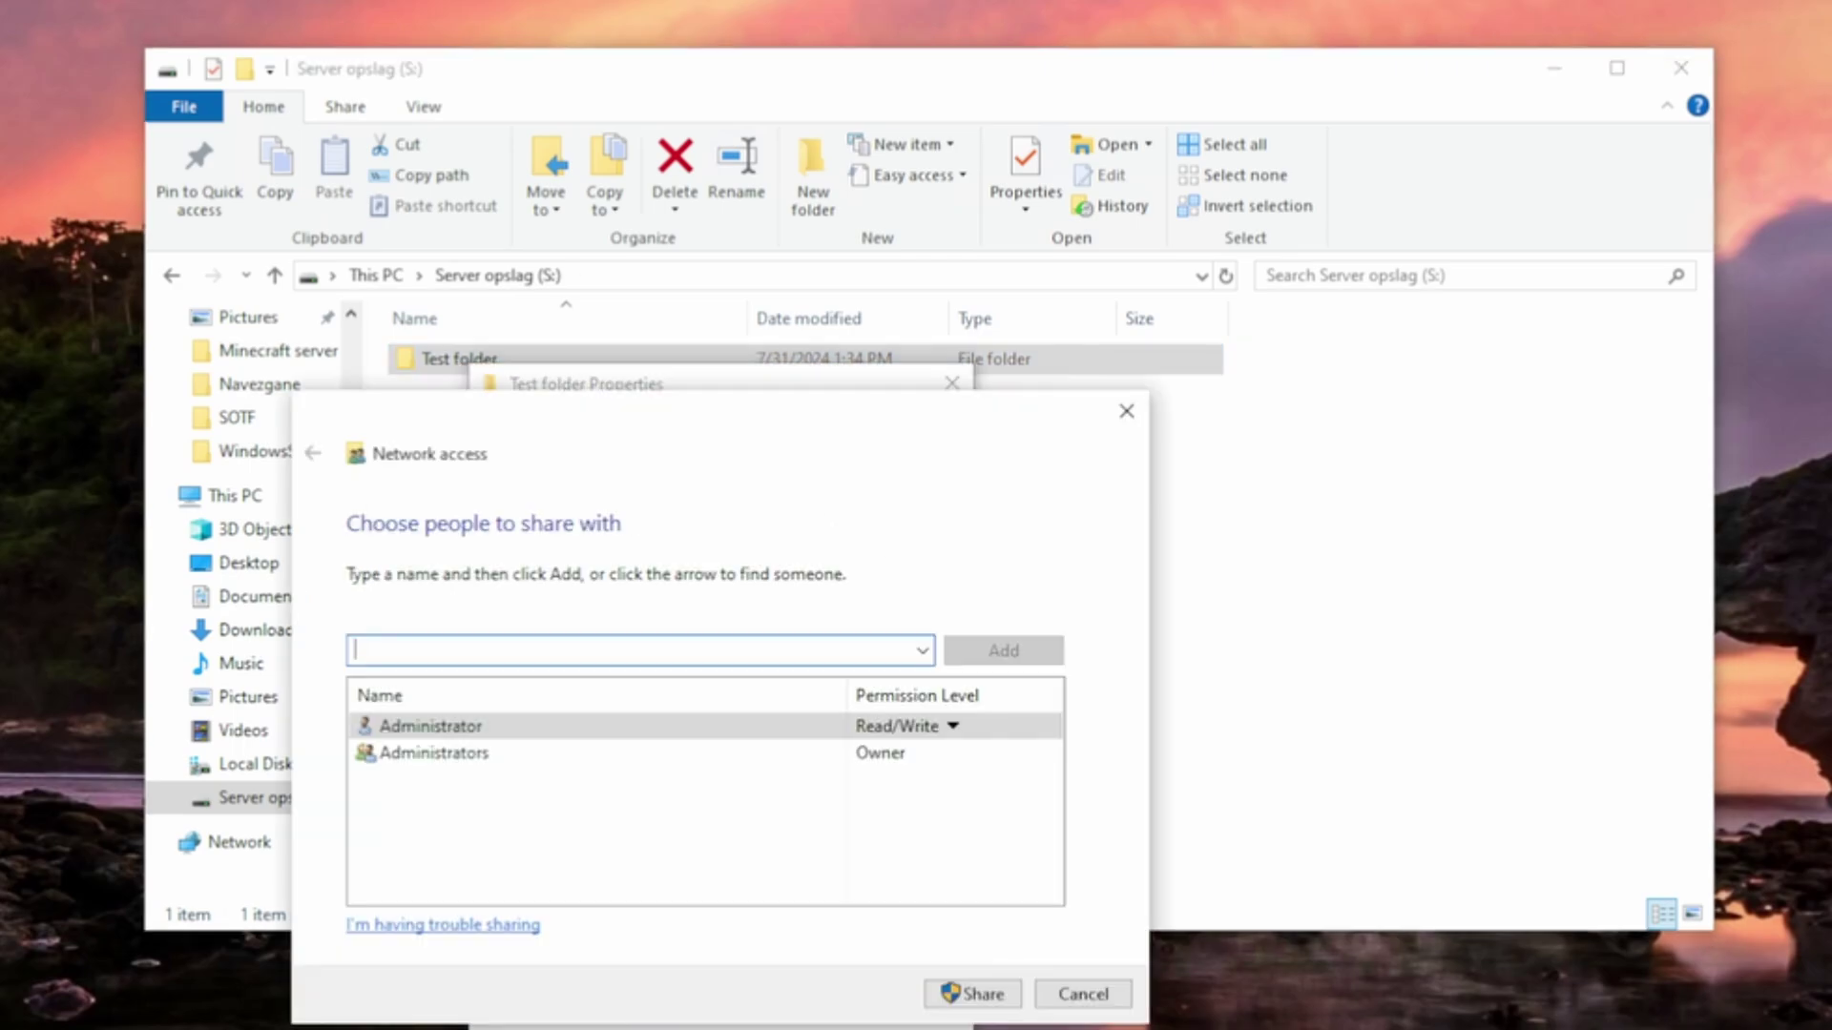
{"action": "left_click", "coordinate": [922, 649]}
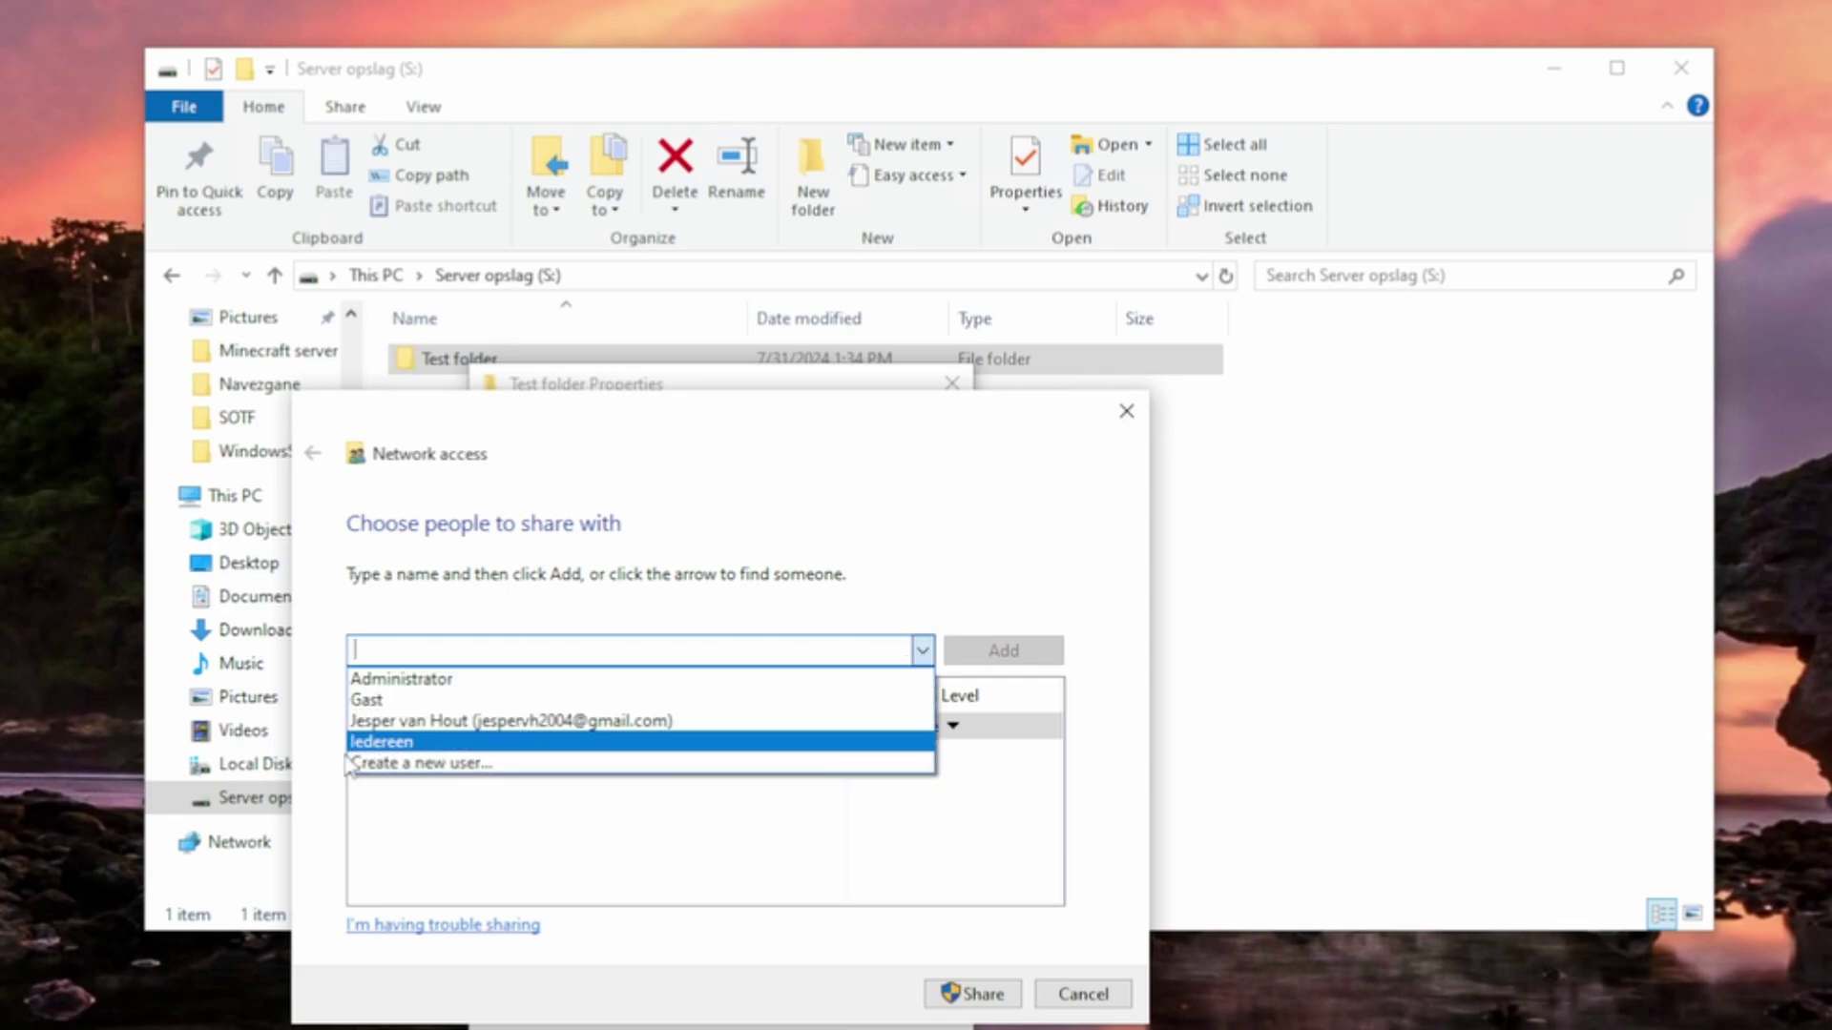
{"action": "left_click", "coordinate": [372, 743]}
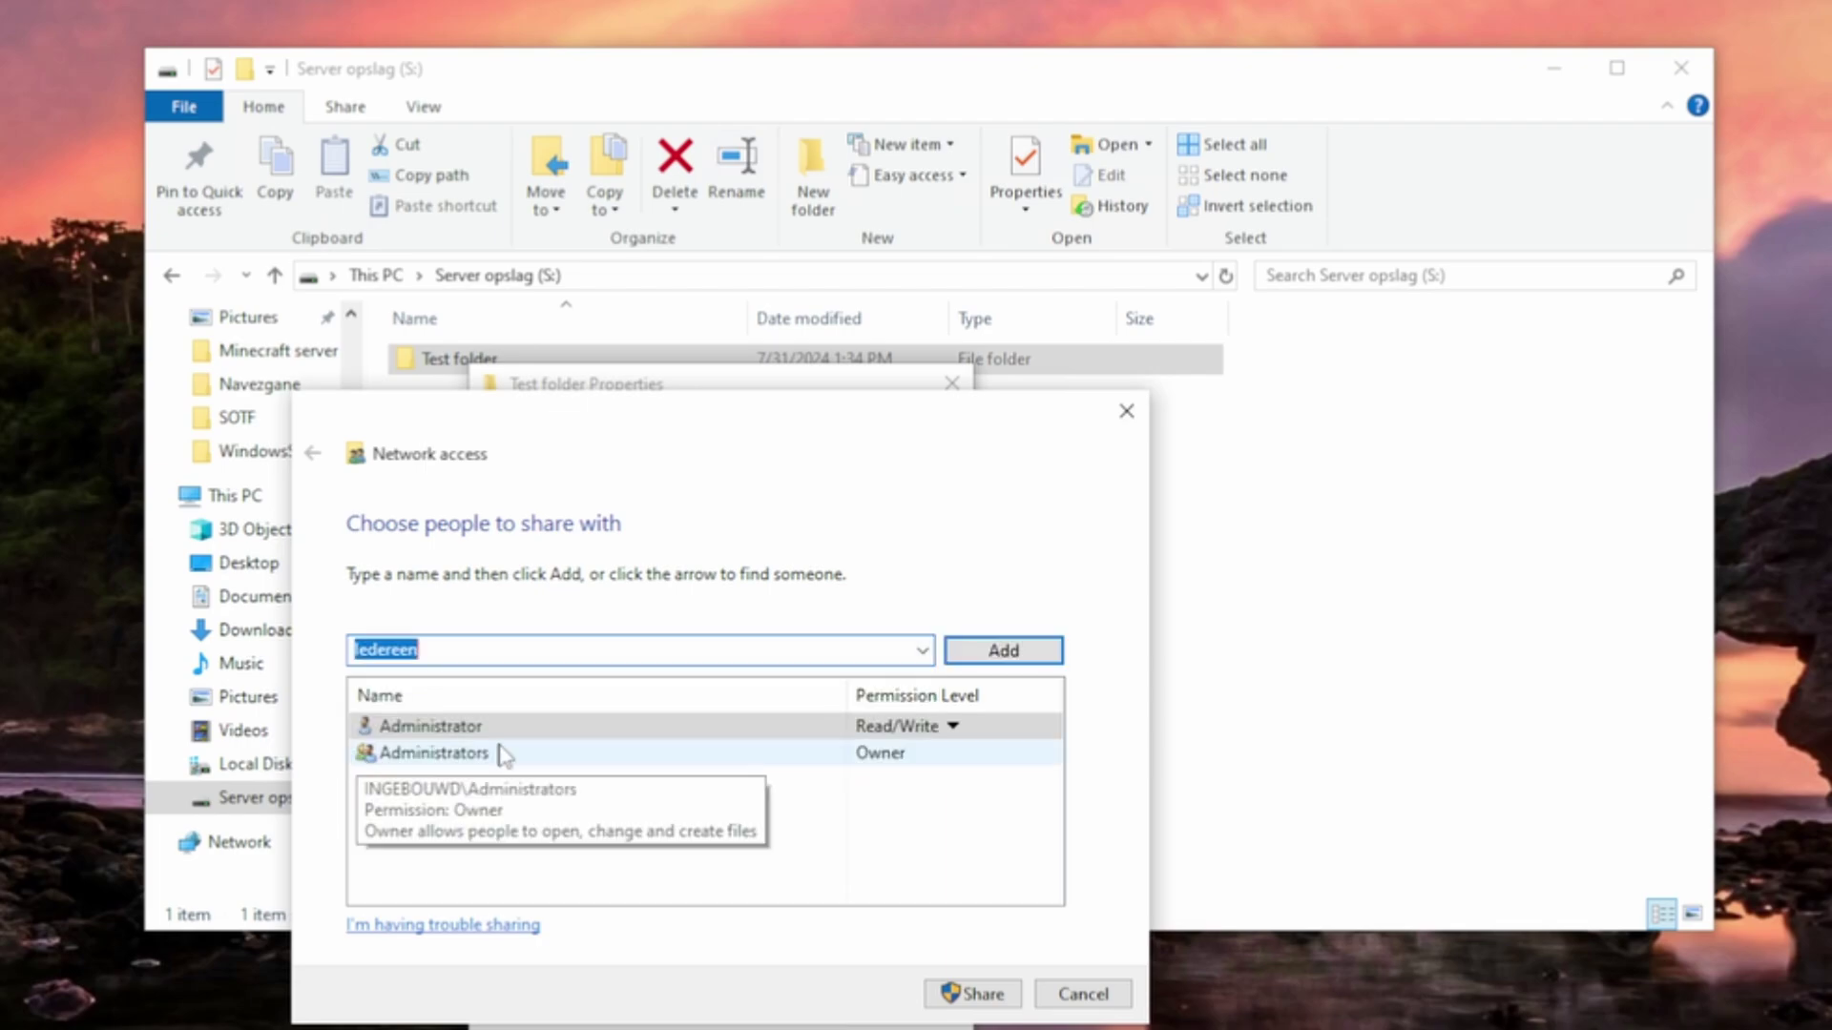
{"action": "left_click", "coordinate": [1004, 650]}
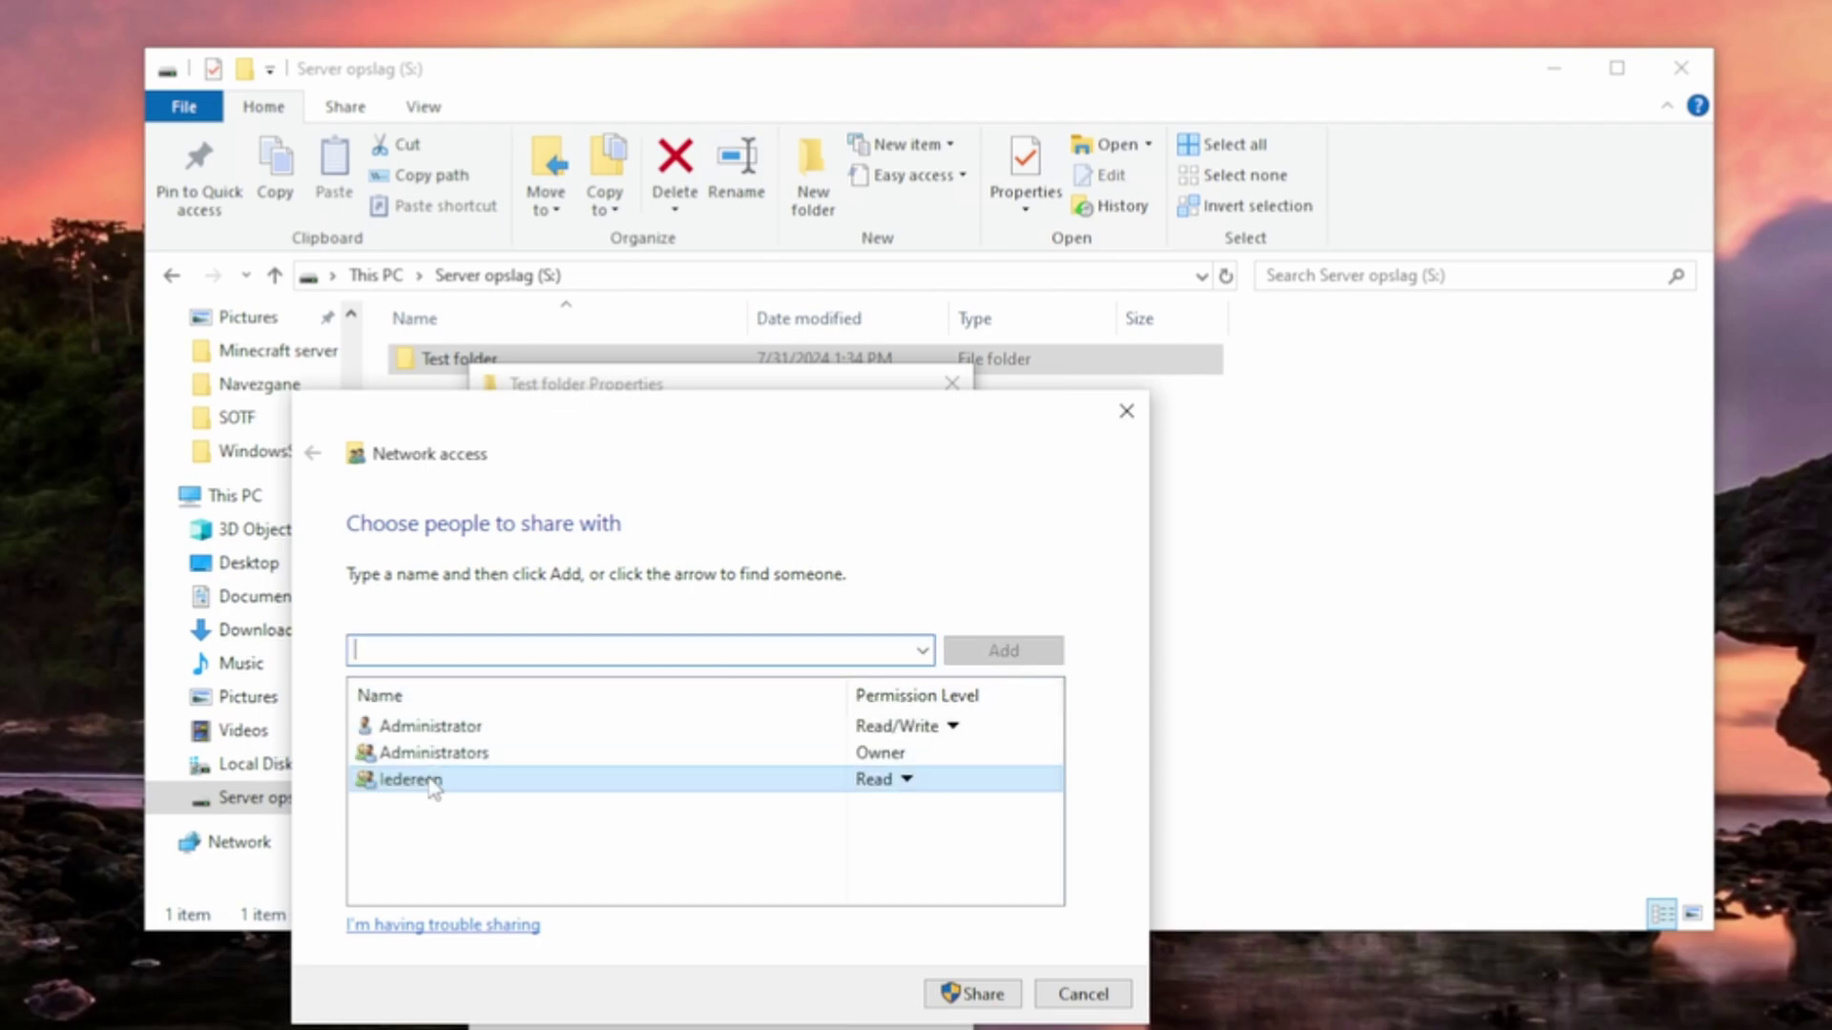
{"action": "left_click", "coordinate": [906, 781]}
{"action": "left_click", "coordinate": [1002, 818]}
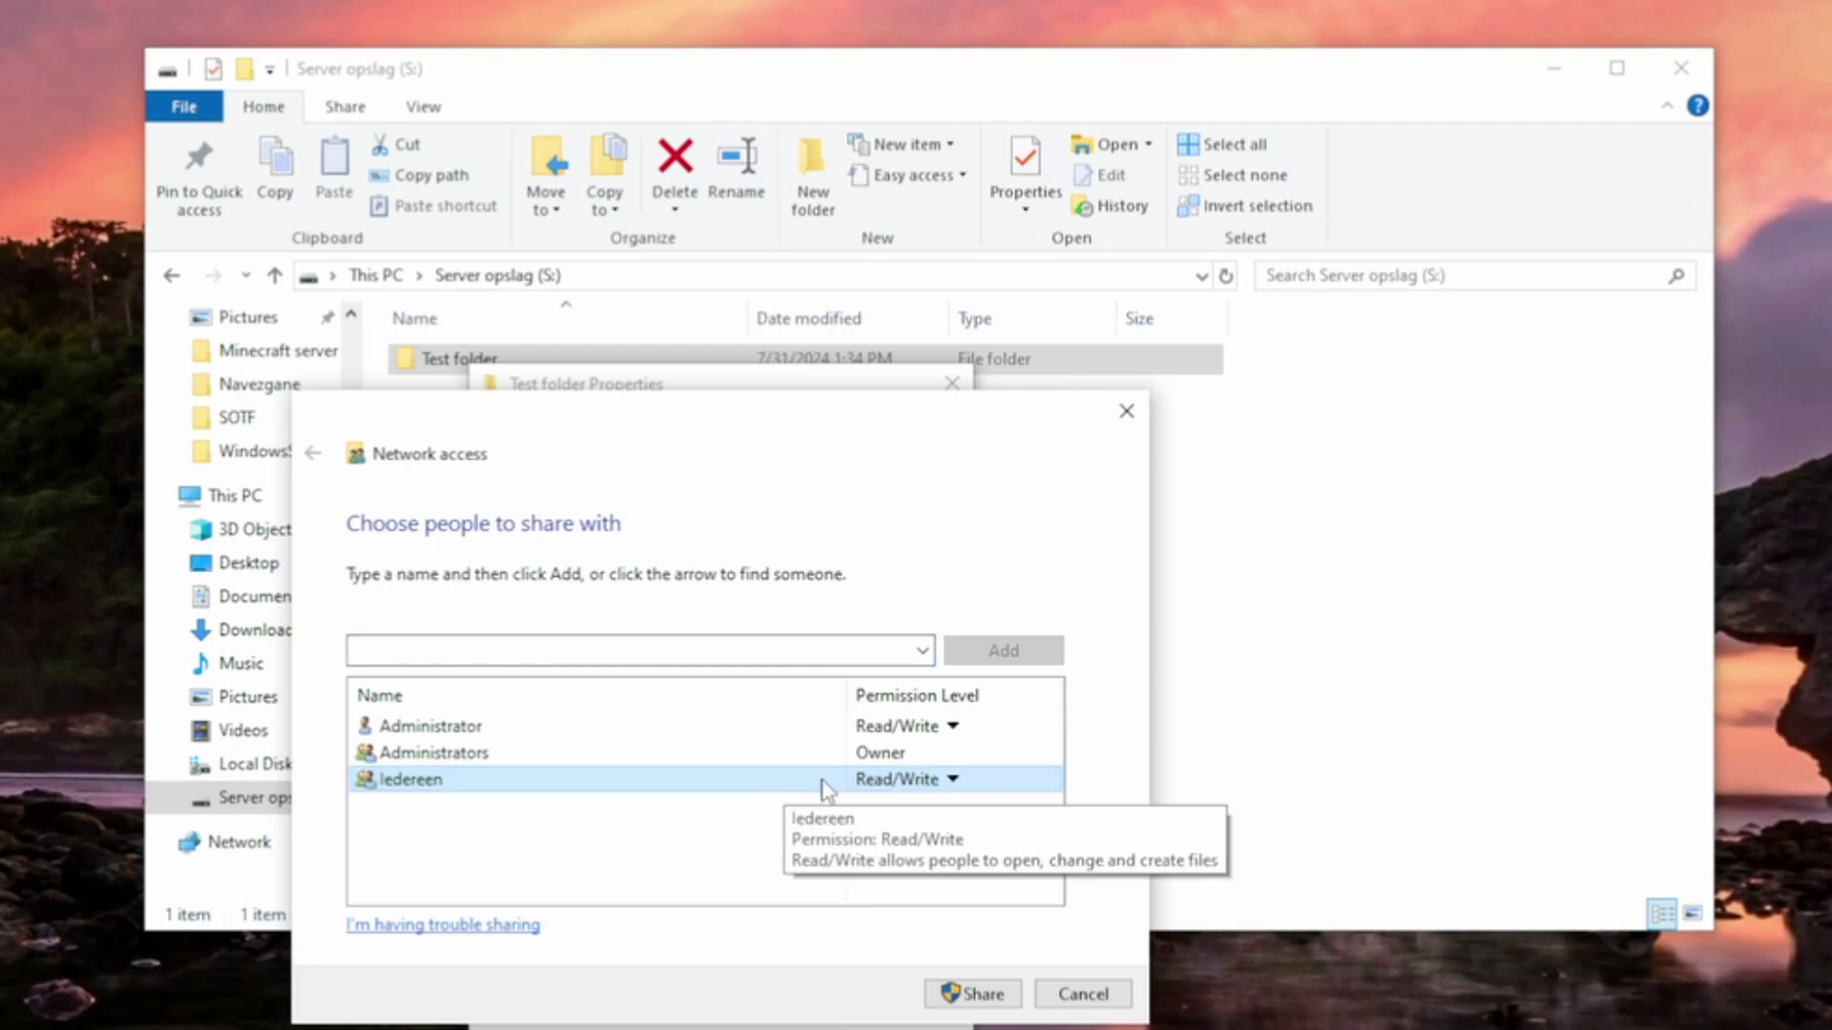
{"action": "left_click", "coordinate": [951, 995]}
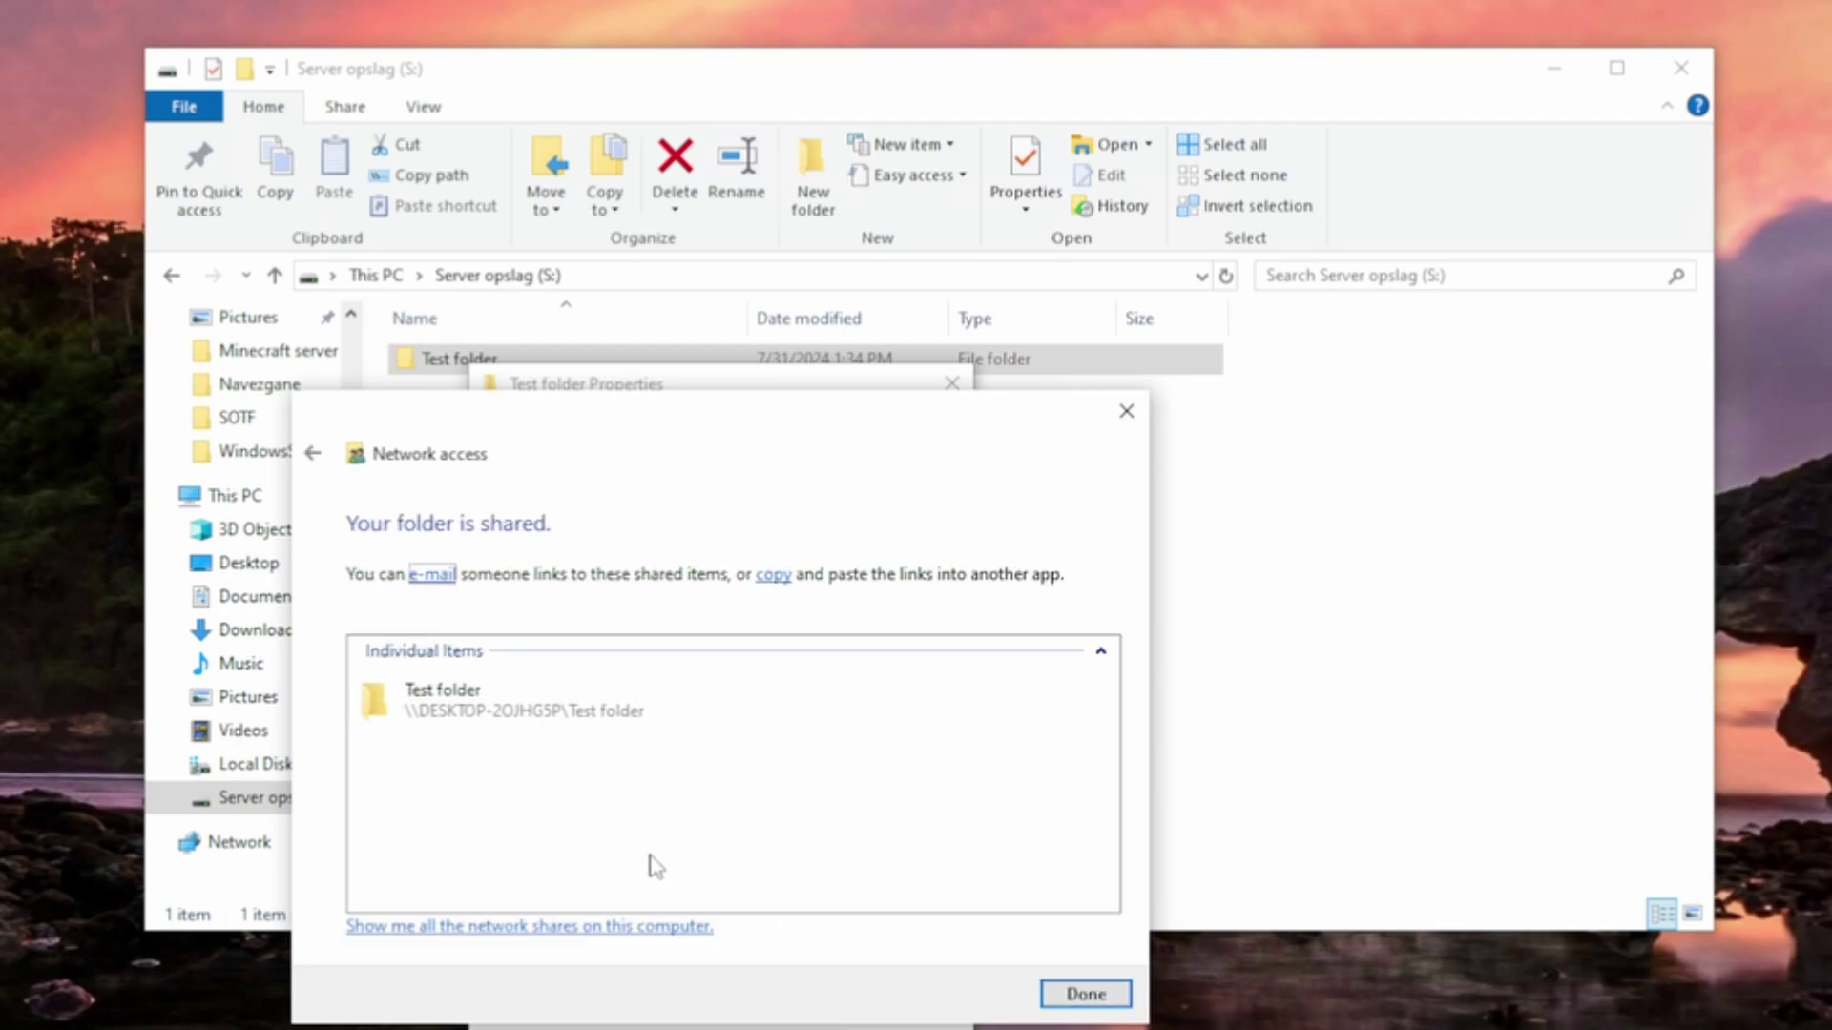
{"action": "left_click", "coordinate": [1083, 993]}
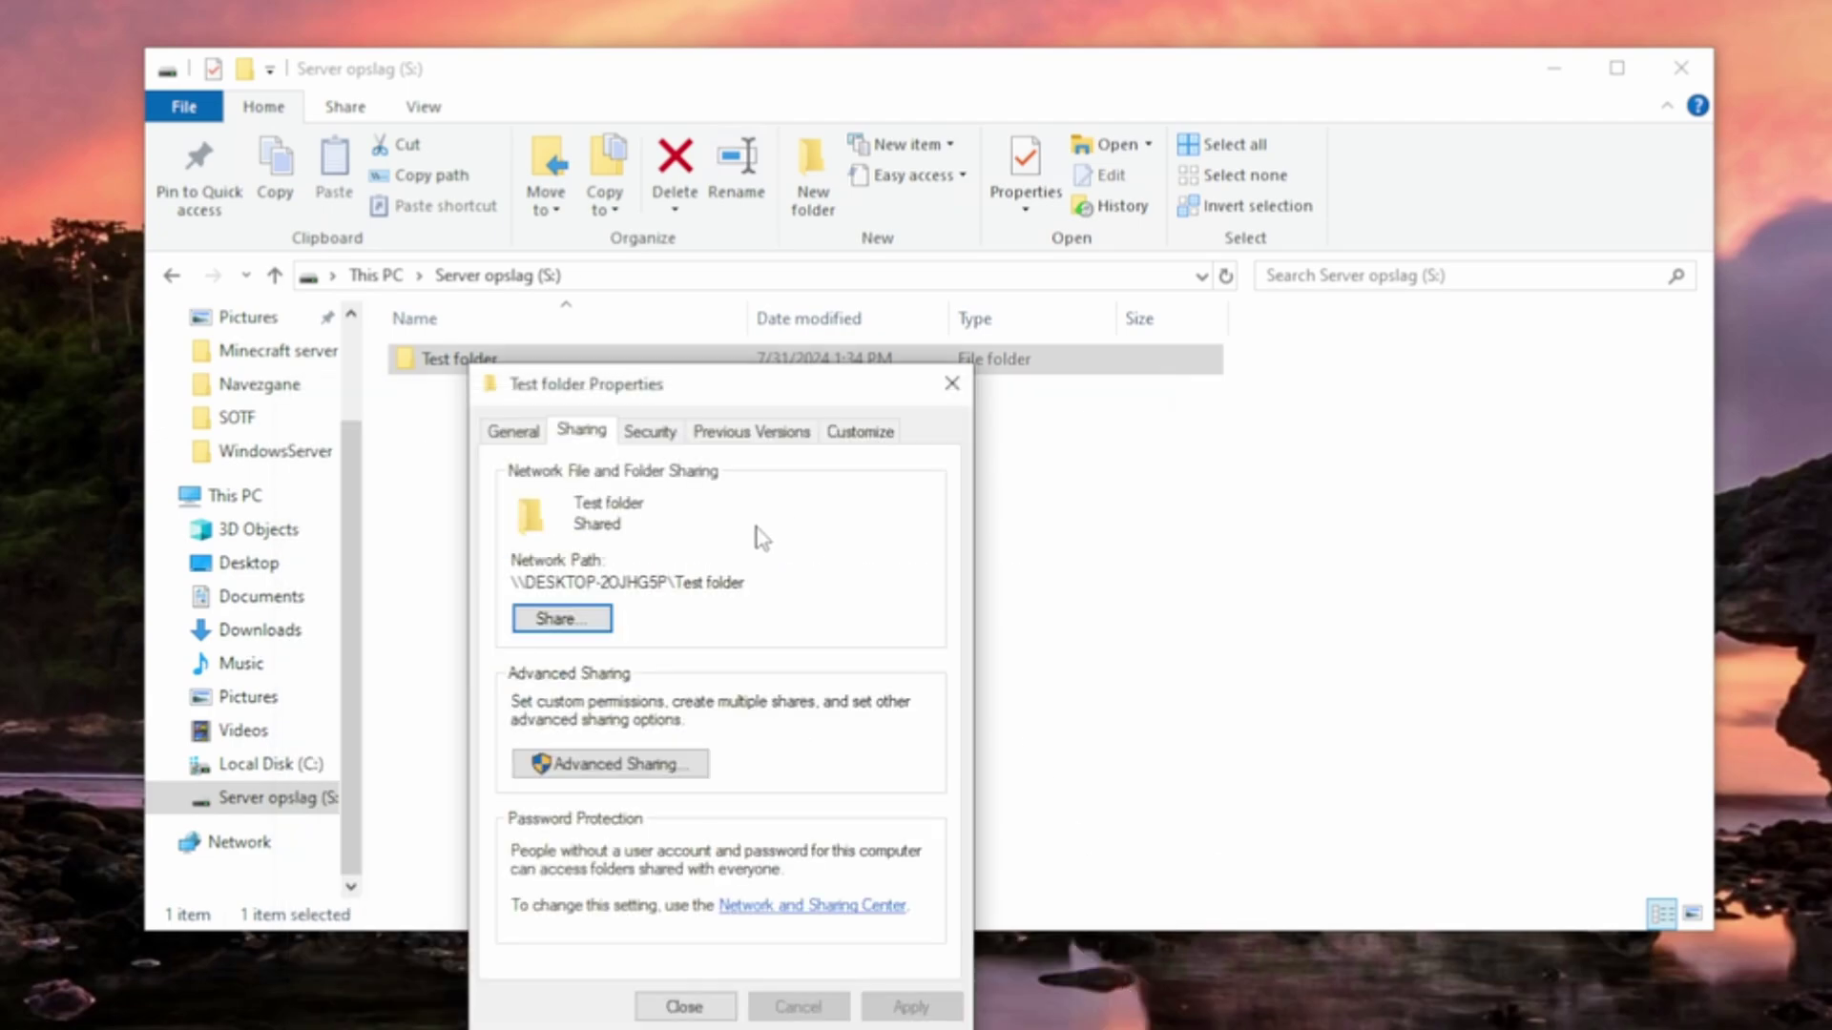
{"action": "left_click", "coordinate": [684, 1006]}
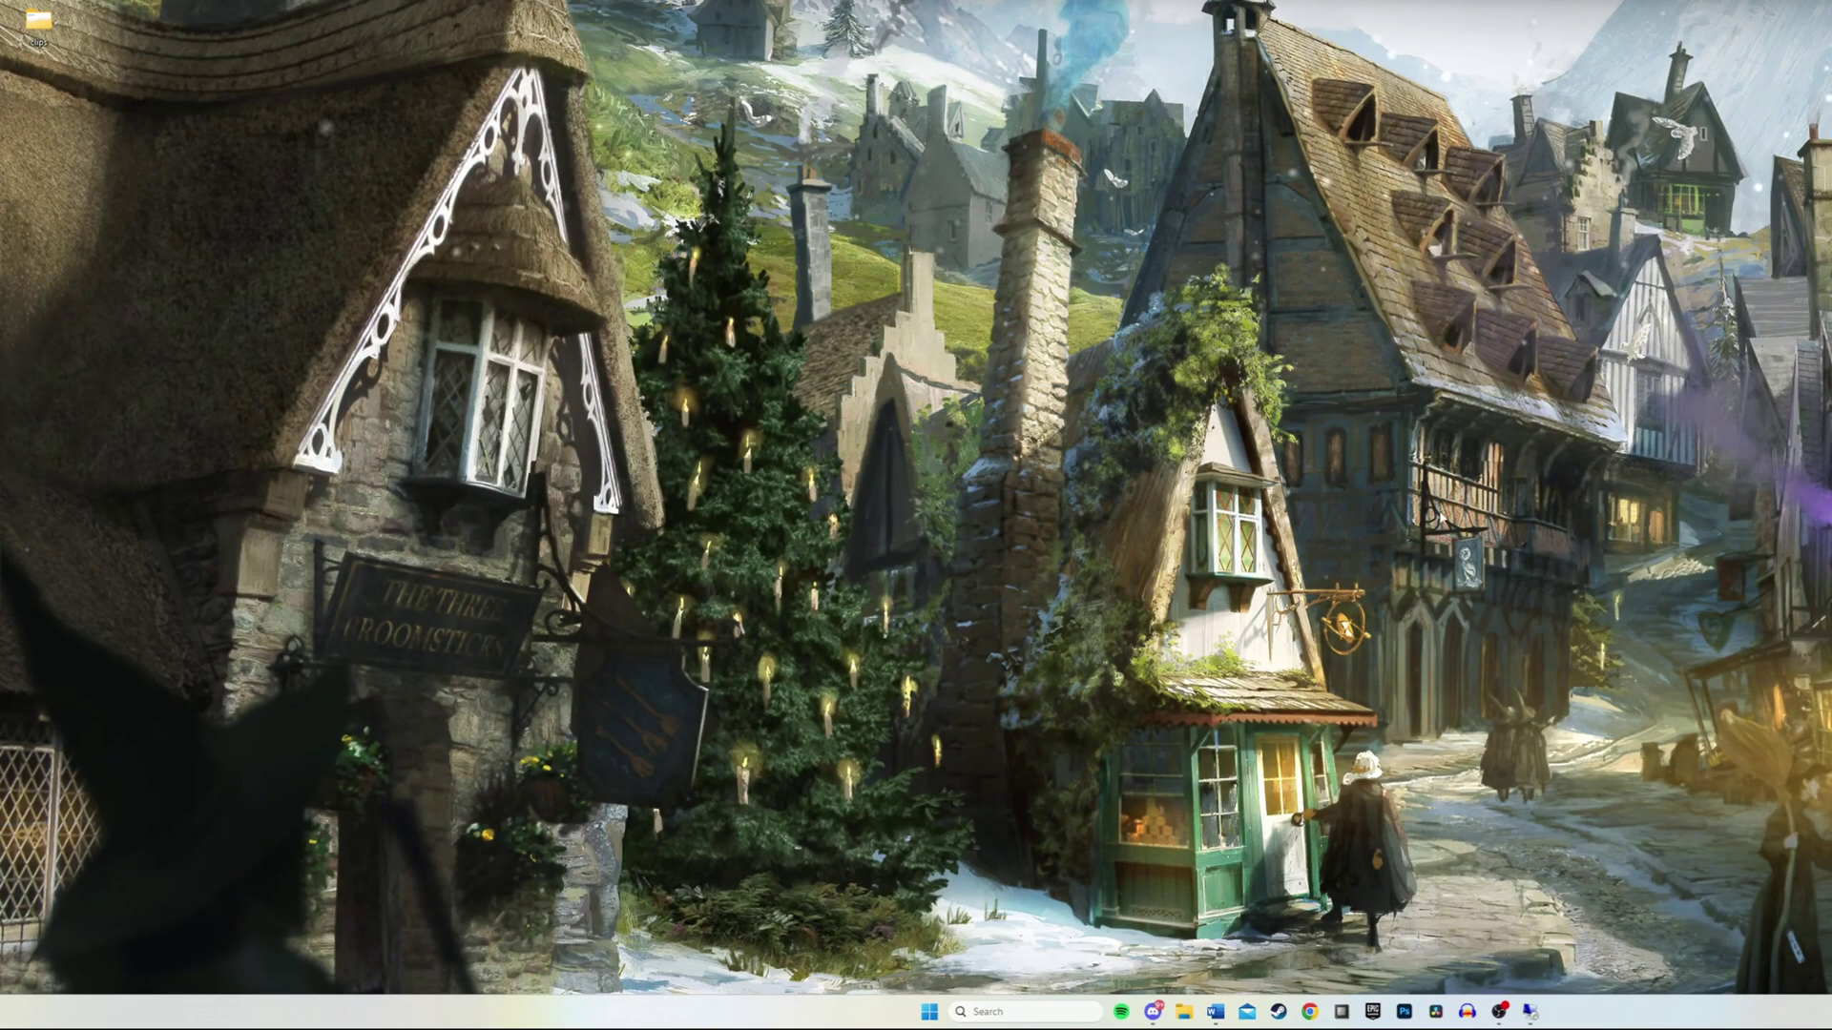
Open Settings > Network & internet and check the Ethernet connection is set to Private network
{"action": "key", "text": "super"}
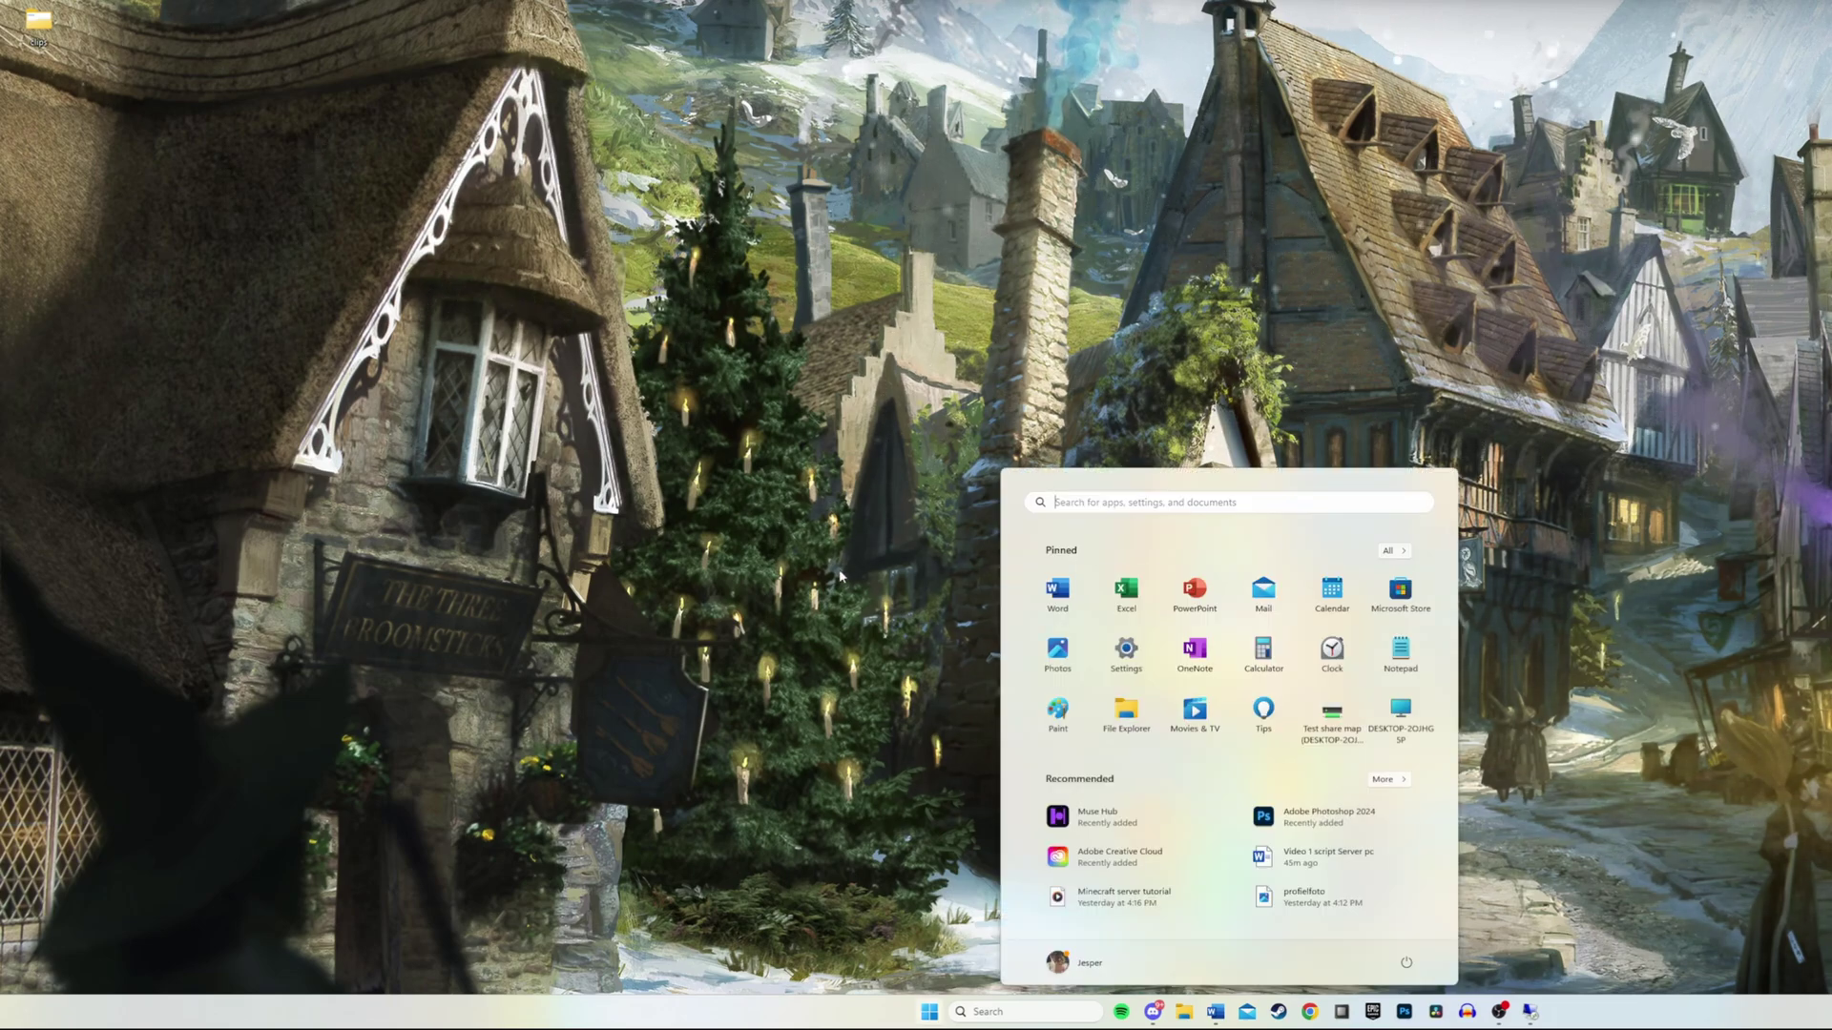
{"action": "type", "text": "settings"}
{"action": "key", "text": "Return"}
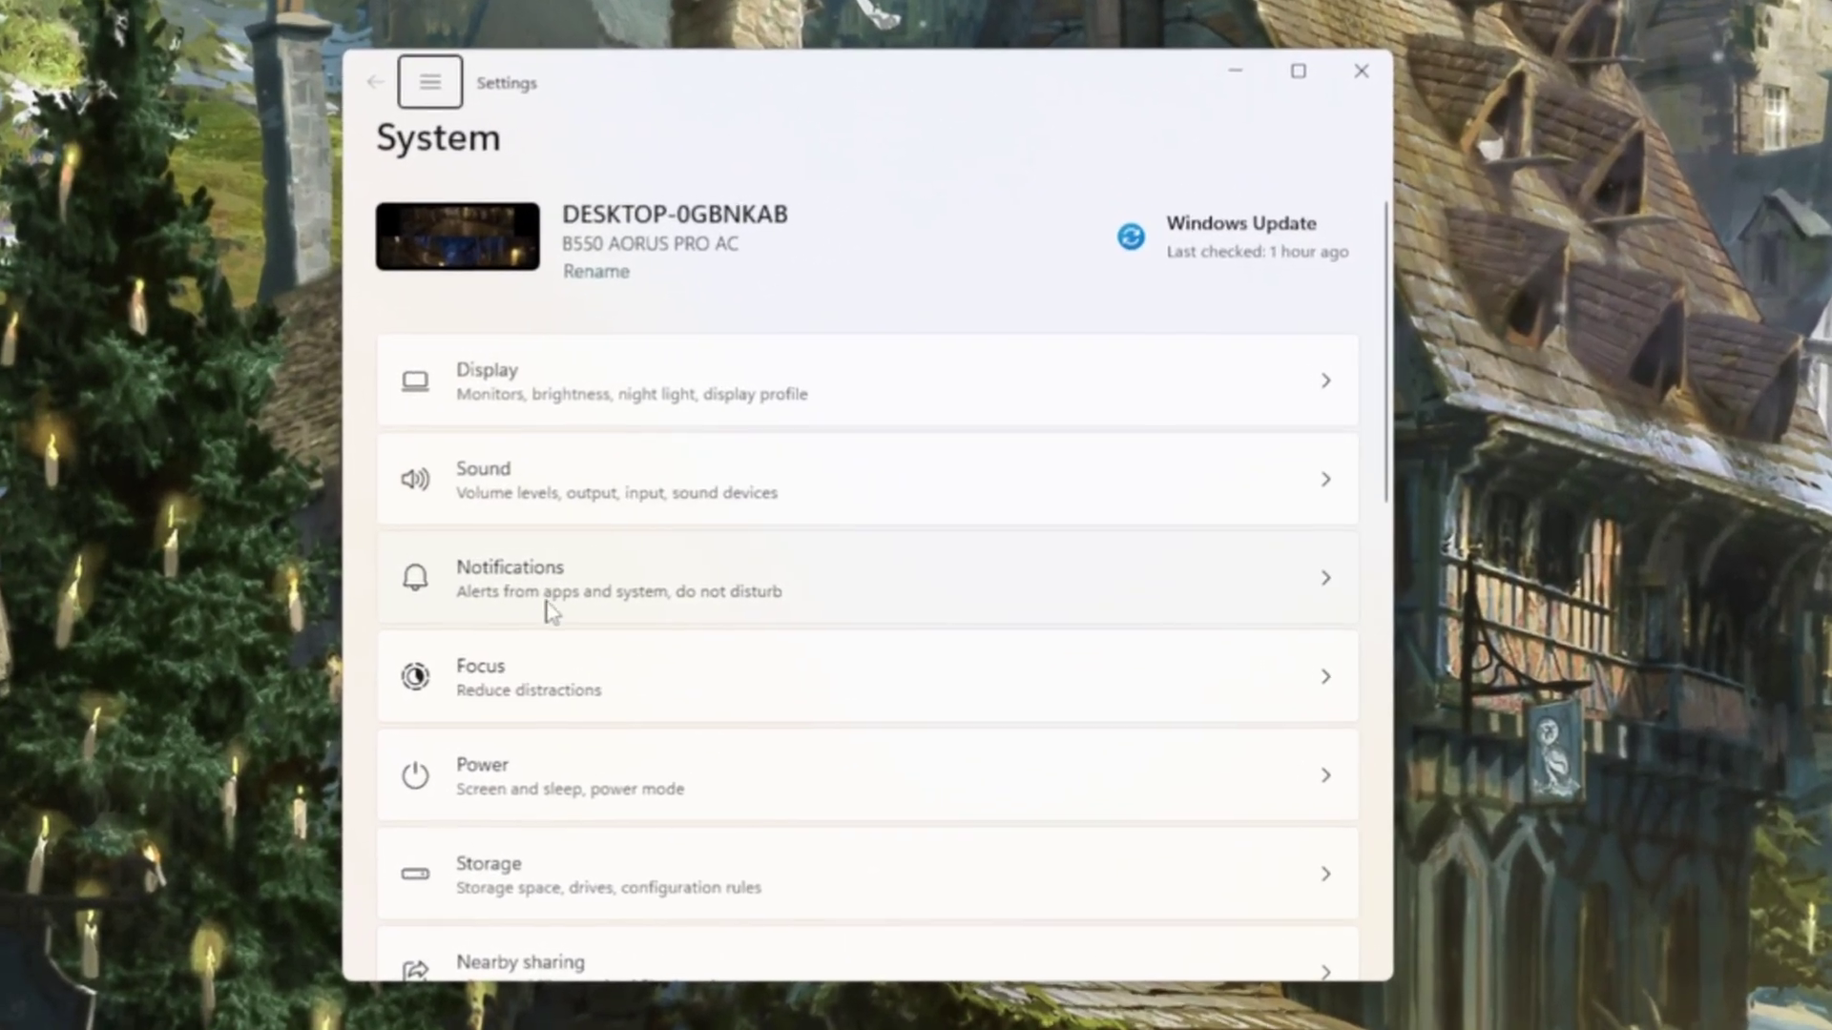
{"action": "left_click", "coordinate": [429, 82]}
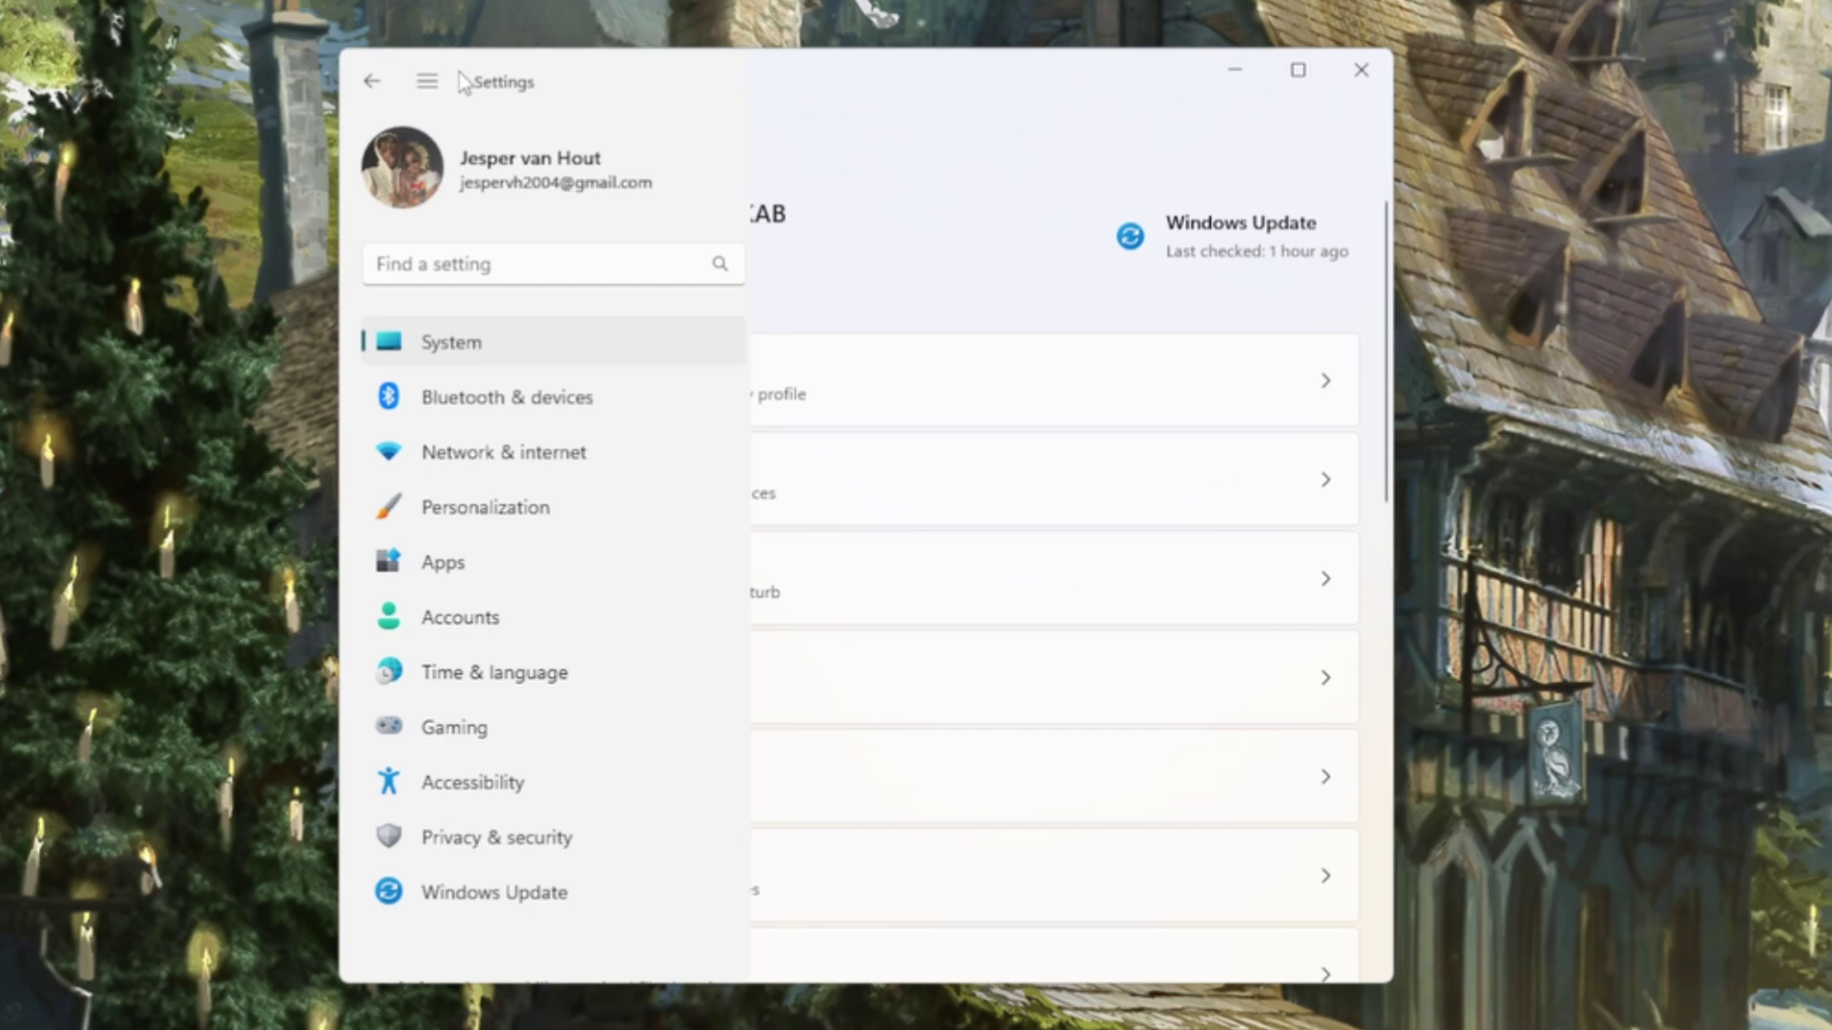
{"action": "left_click", "coordinate": [573, 455]}
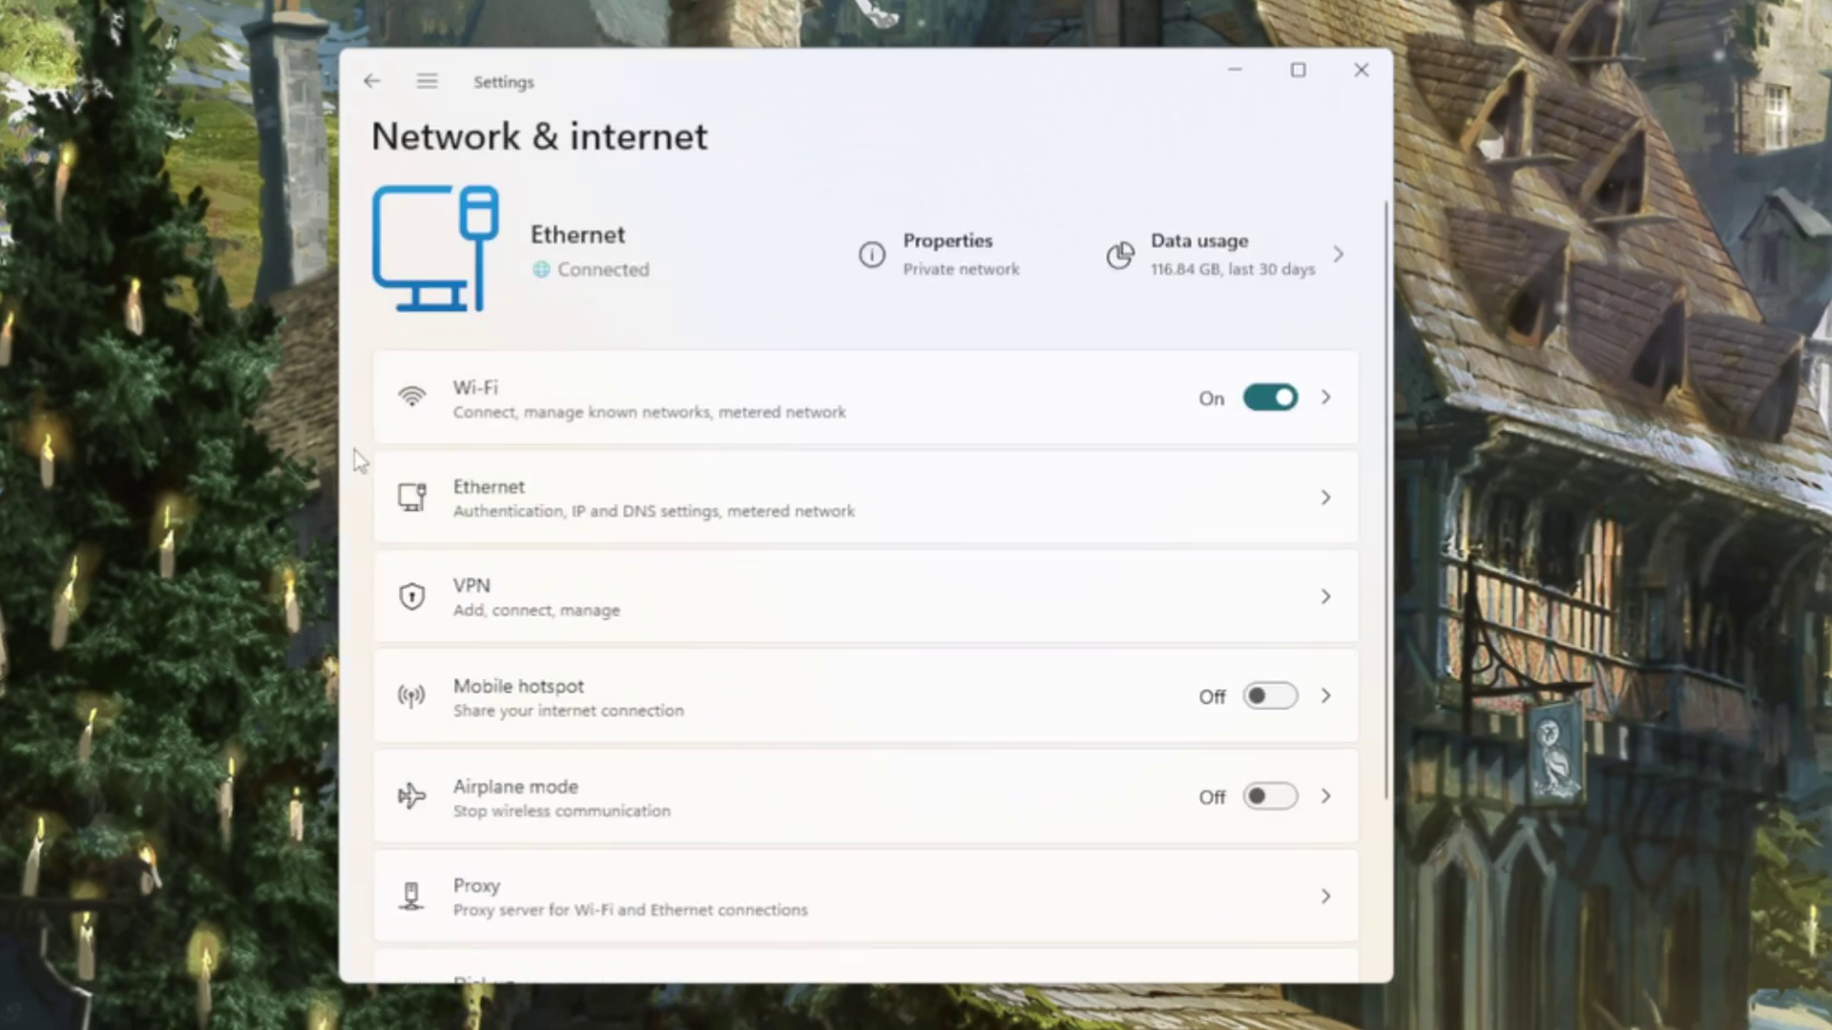
{"action": "left_click", "coordinate": [964, 274]}
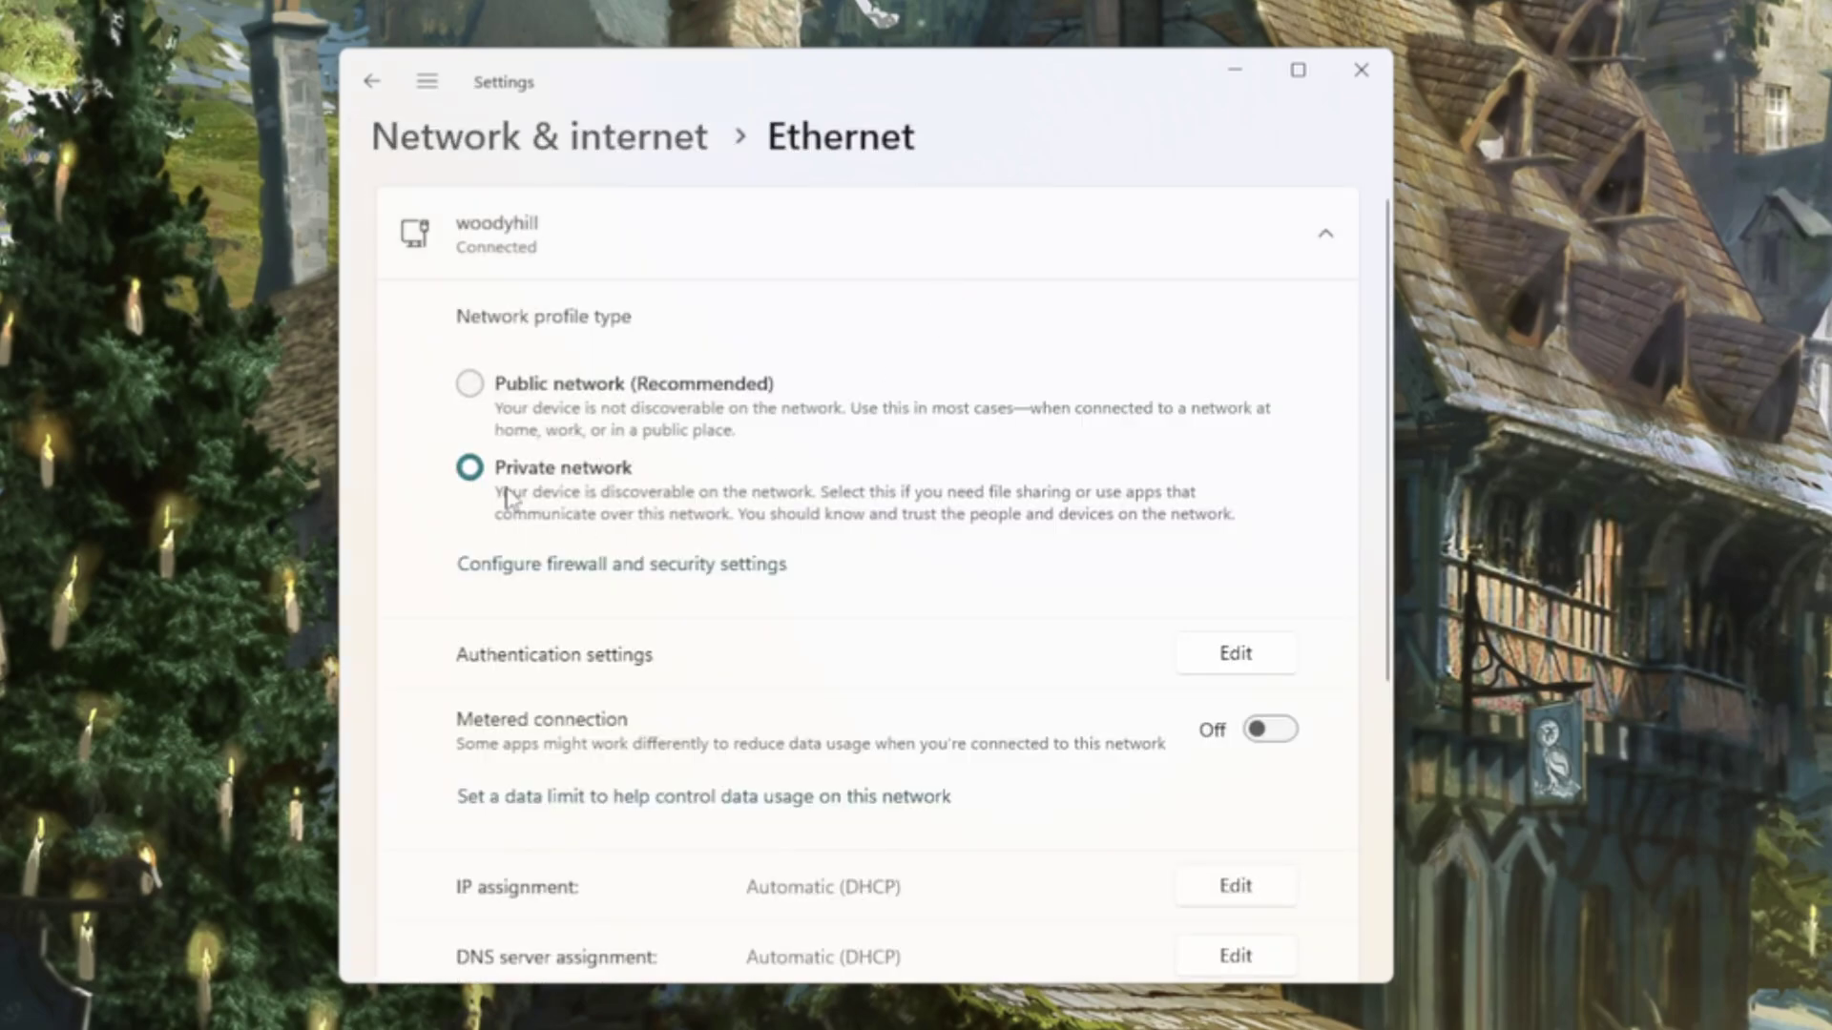
Open Advanced sharing settings through Control Panel's Network and Sharing Center
{"action": "left_click", "coordinate": [1357, 78]}
{"action": "key", "text": "super"}
{"action": "type", "text": "camera"}
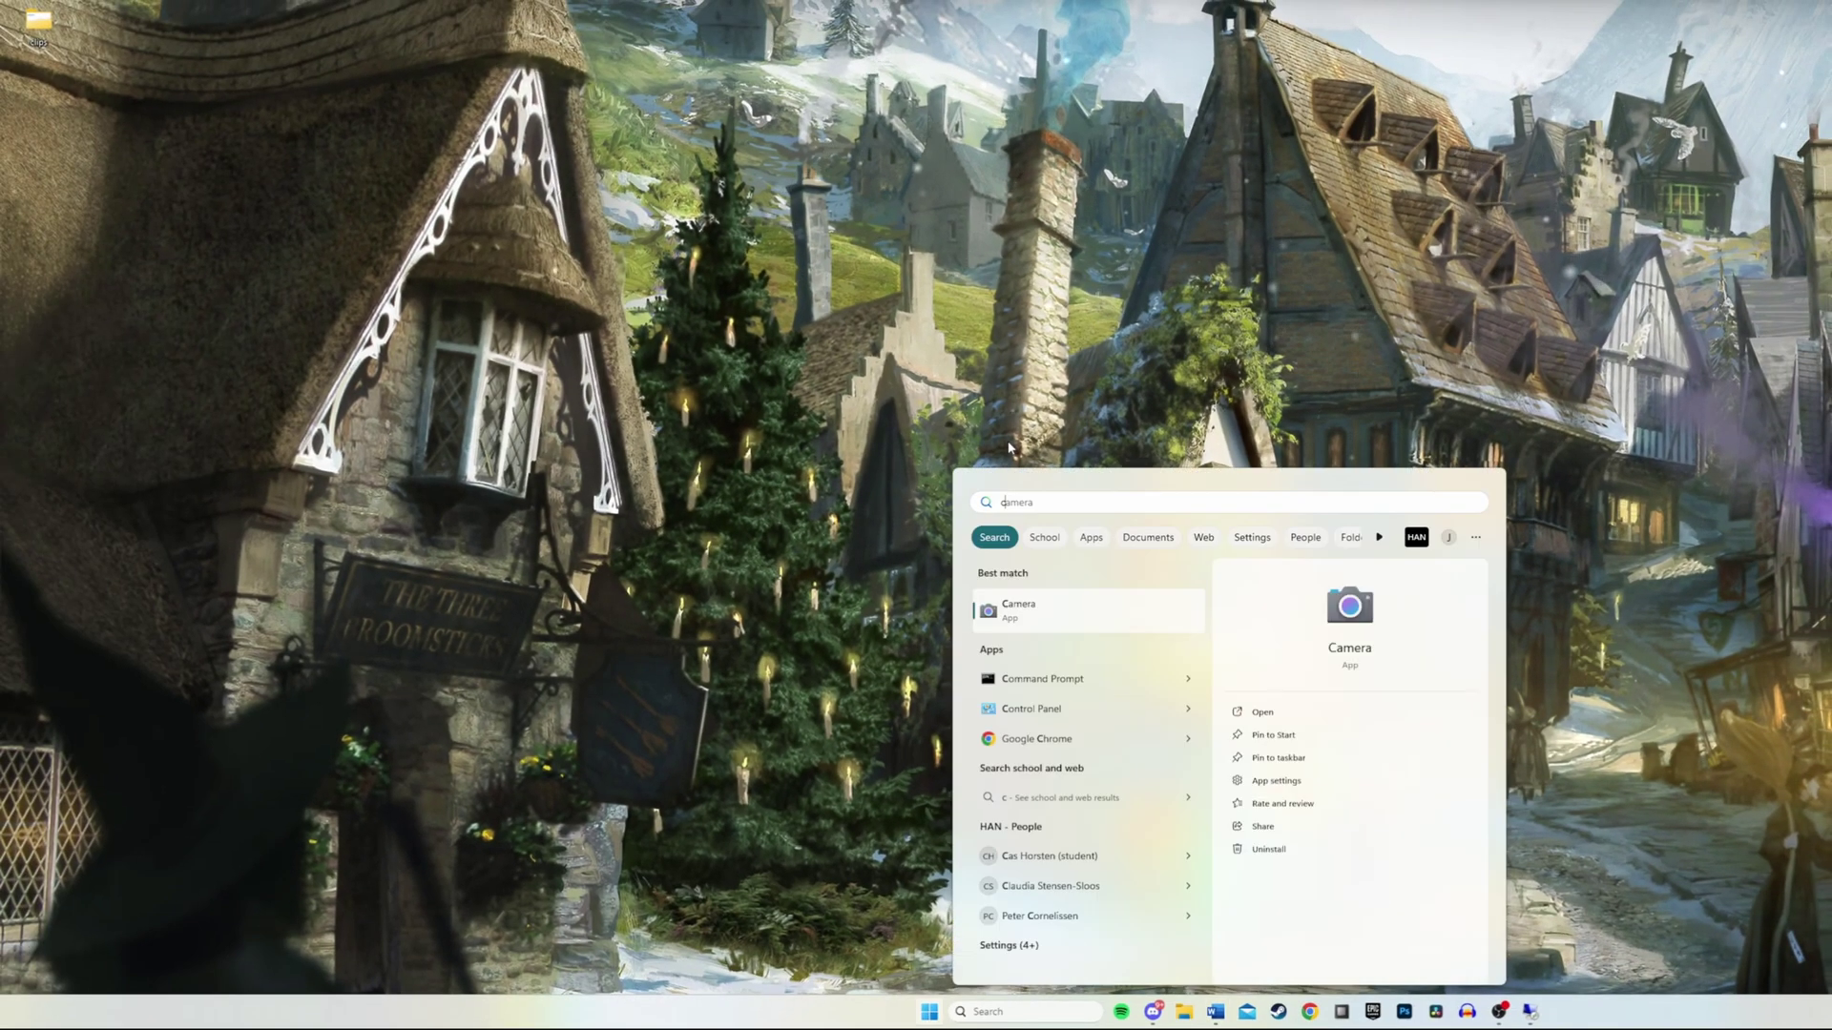
{"action": "type", "text": "ontrol"}
{"action": "key", "text": "Return"}
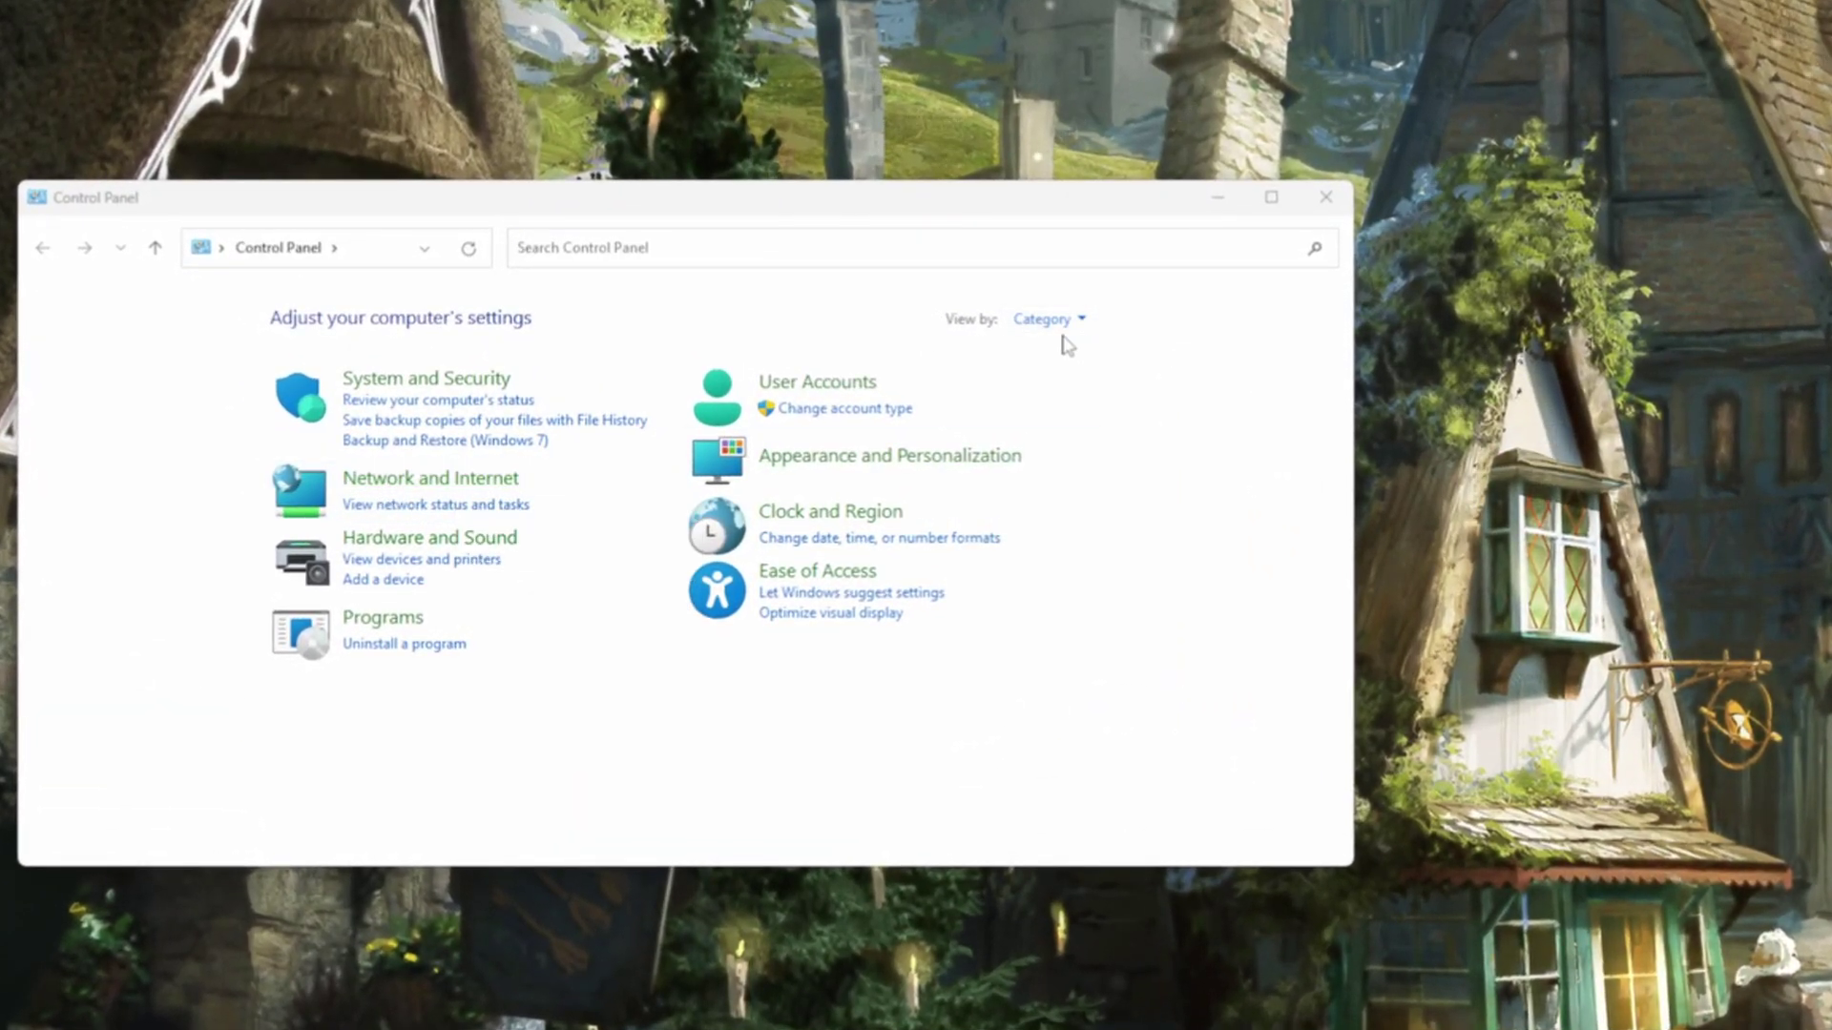
{"action": "left_click", "coordinate": [345, 480]}
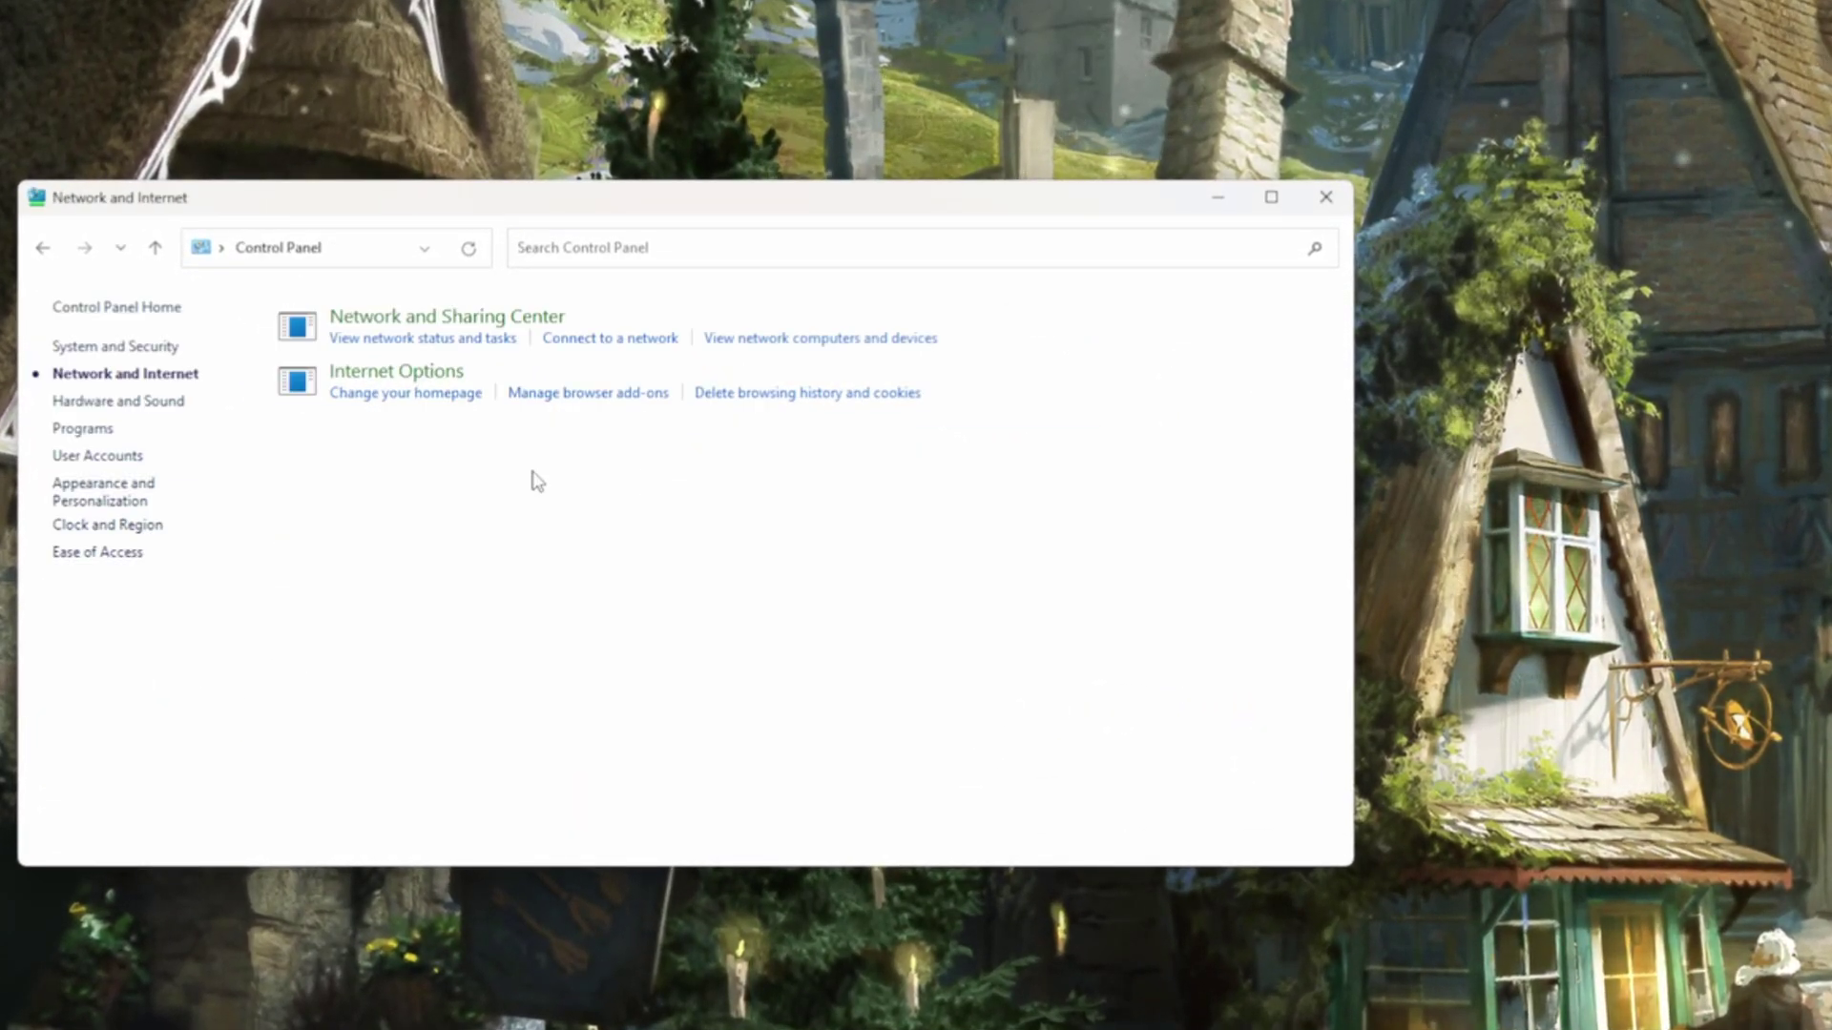
{"action": "left_click", "coordinate": [383, 320]}
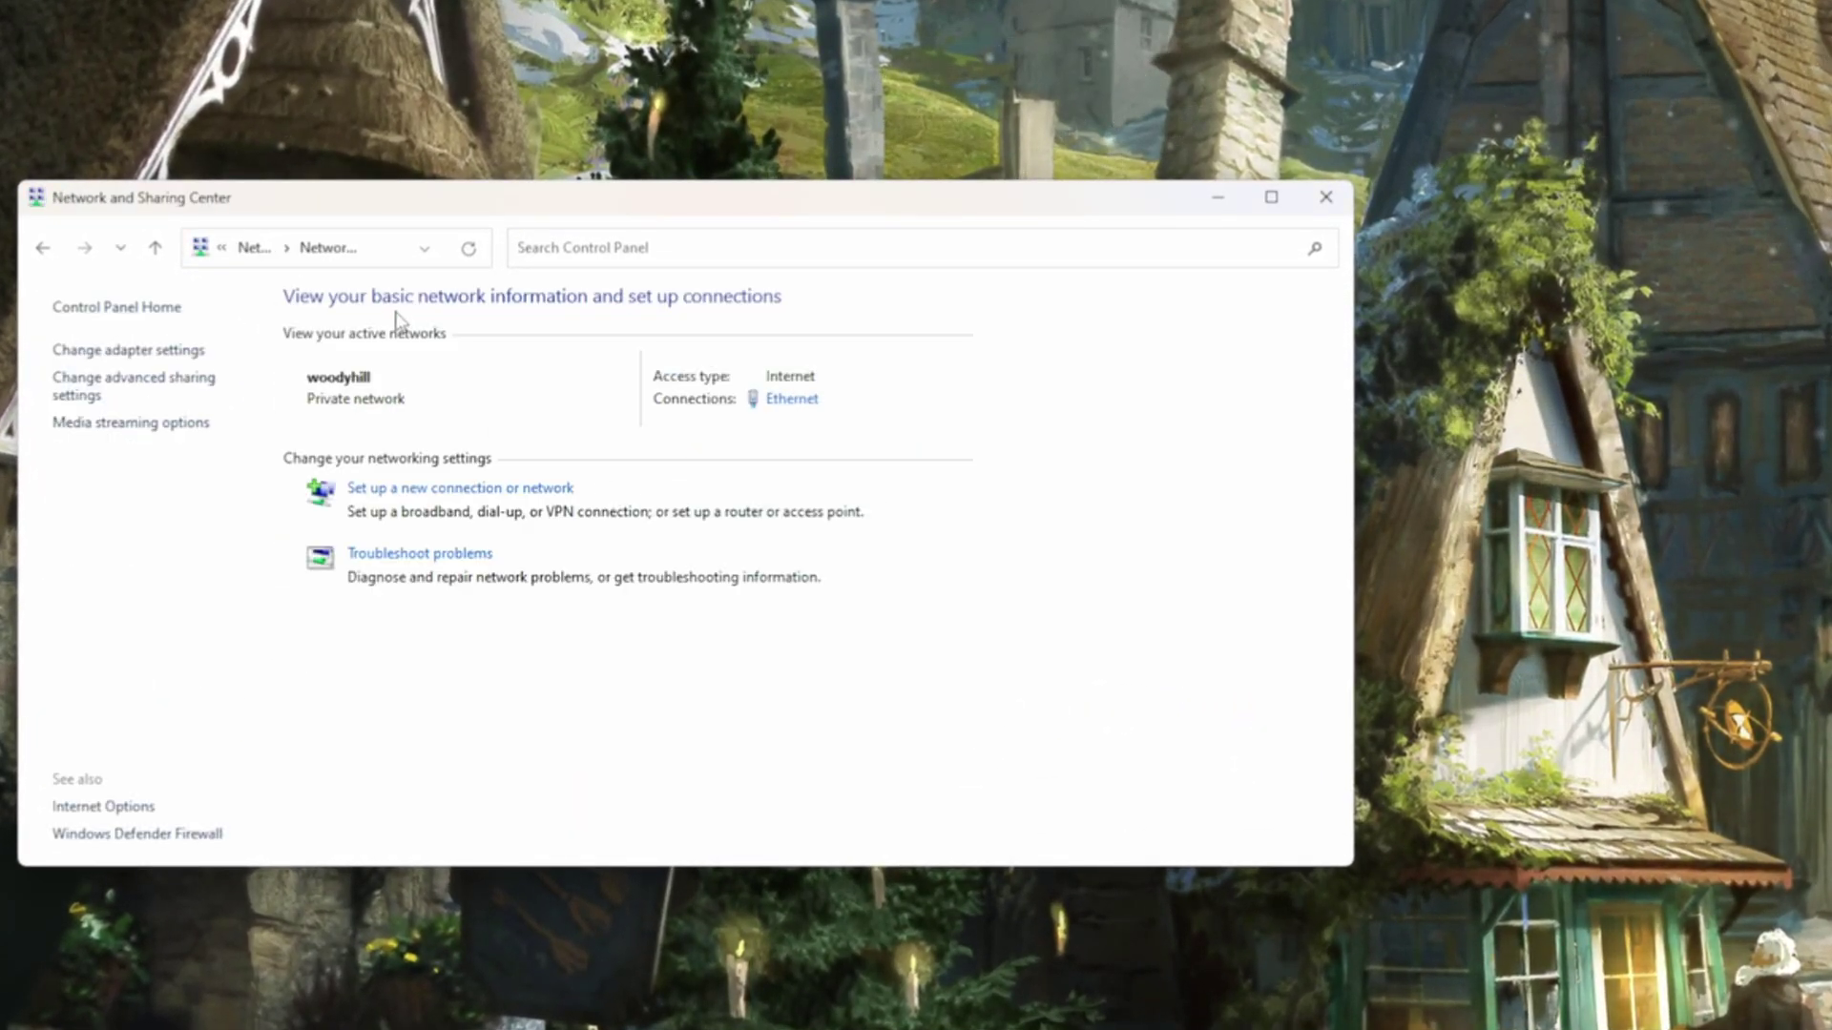
{"action": "left_click", "coordinate": [82, 395]}
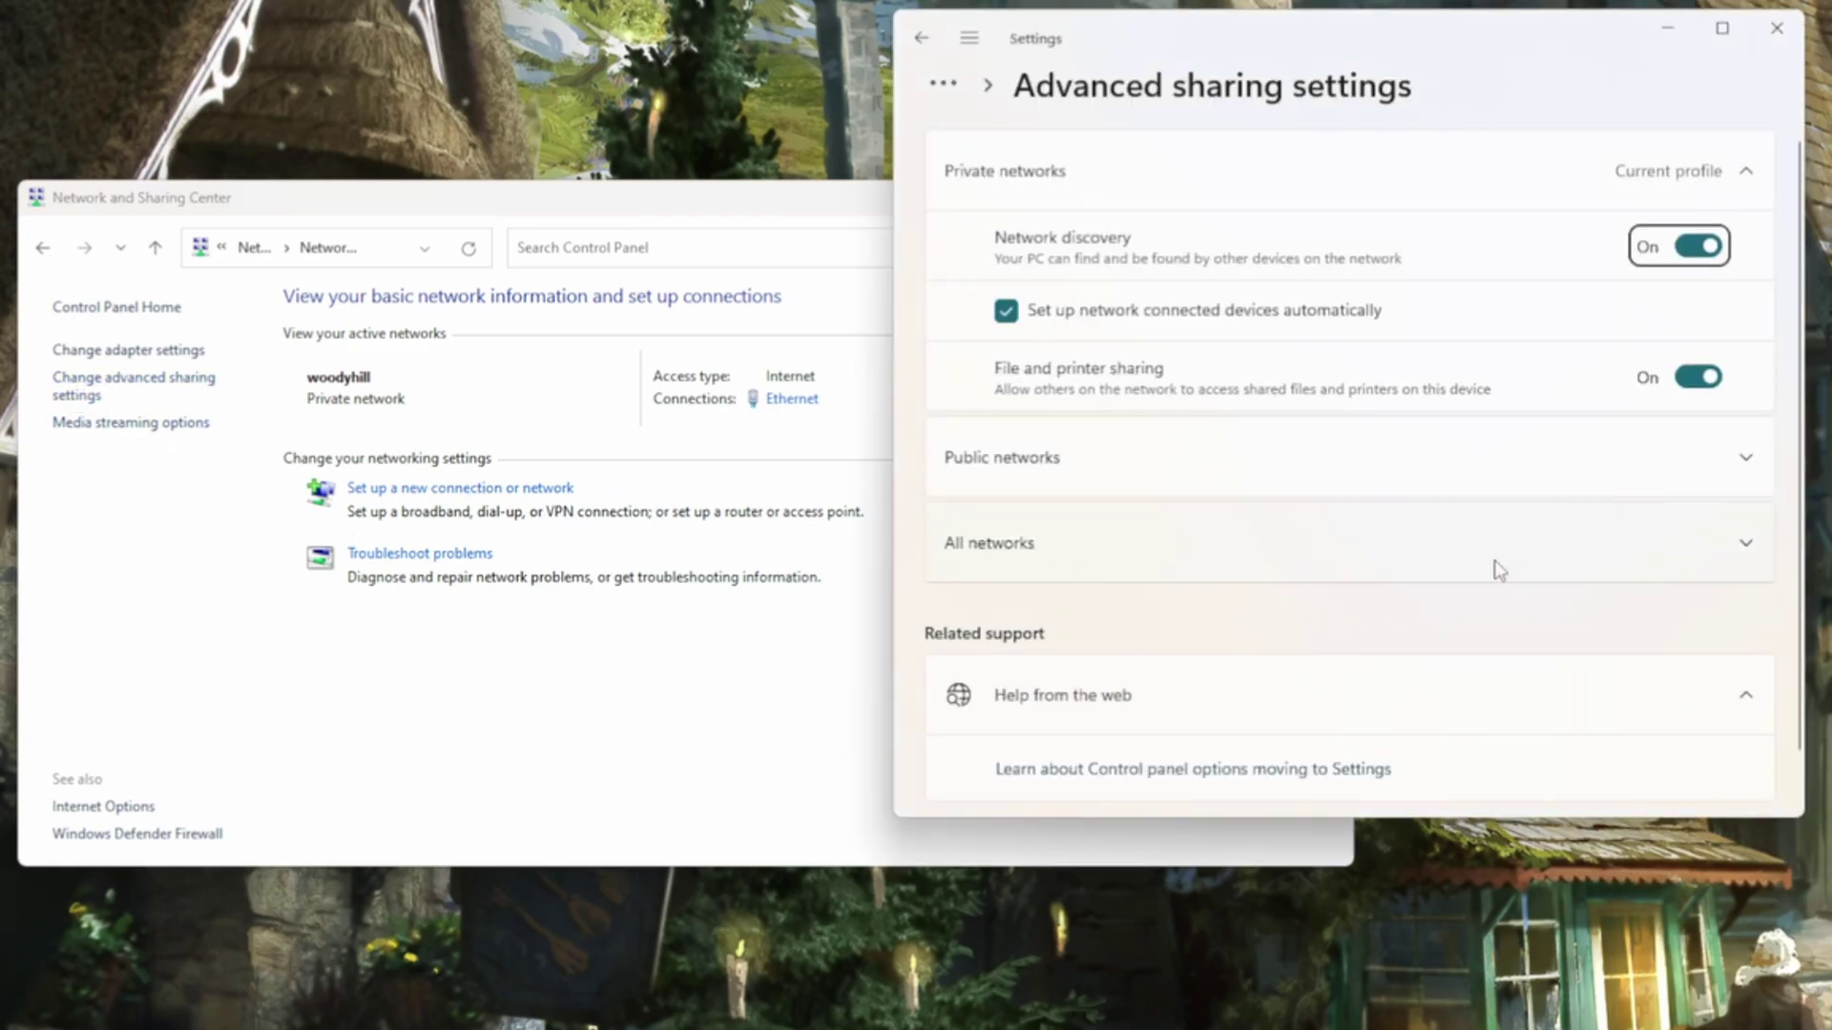
Expand the Public and All networks sections to verify discovery, file sharing and password protection settings
{"action": "left_click_drag", "start_coordinate": [1253, 57], "coordinate": [1059, 115]}
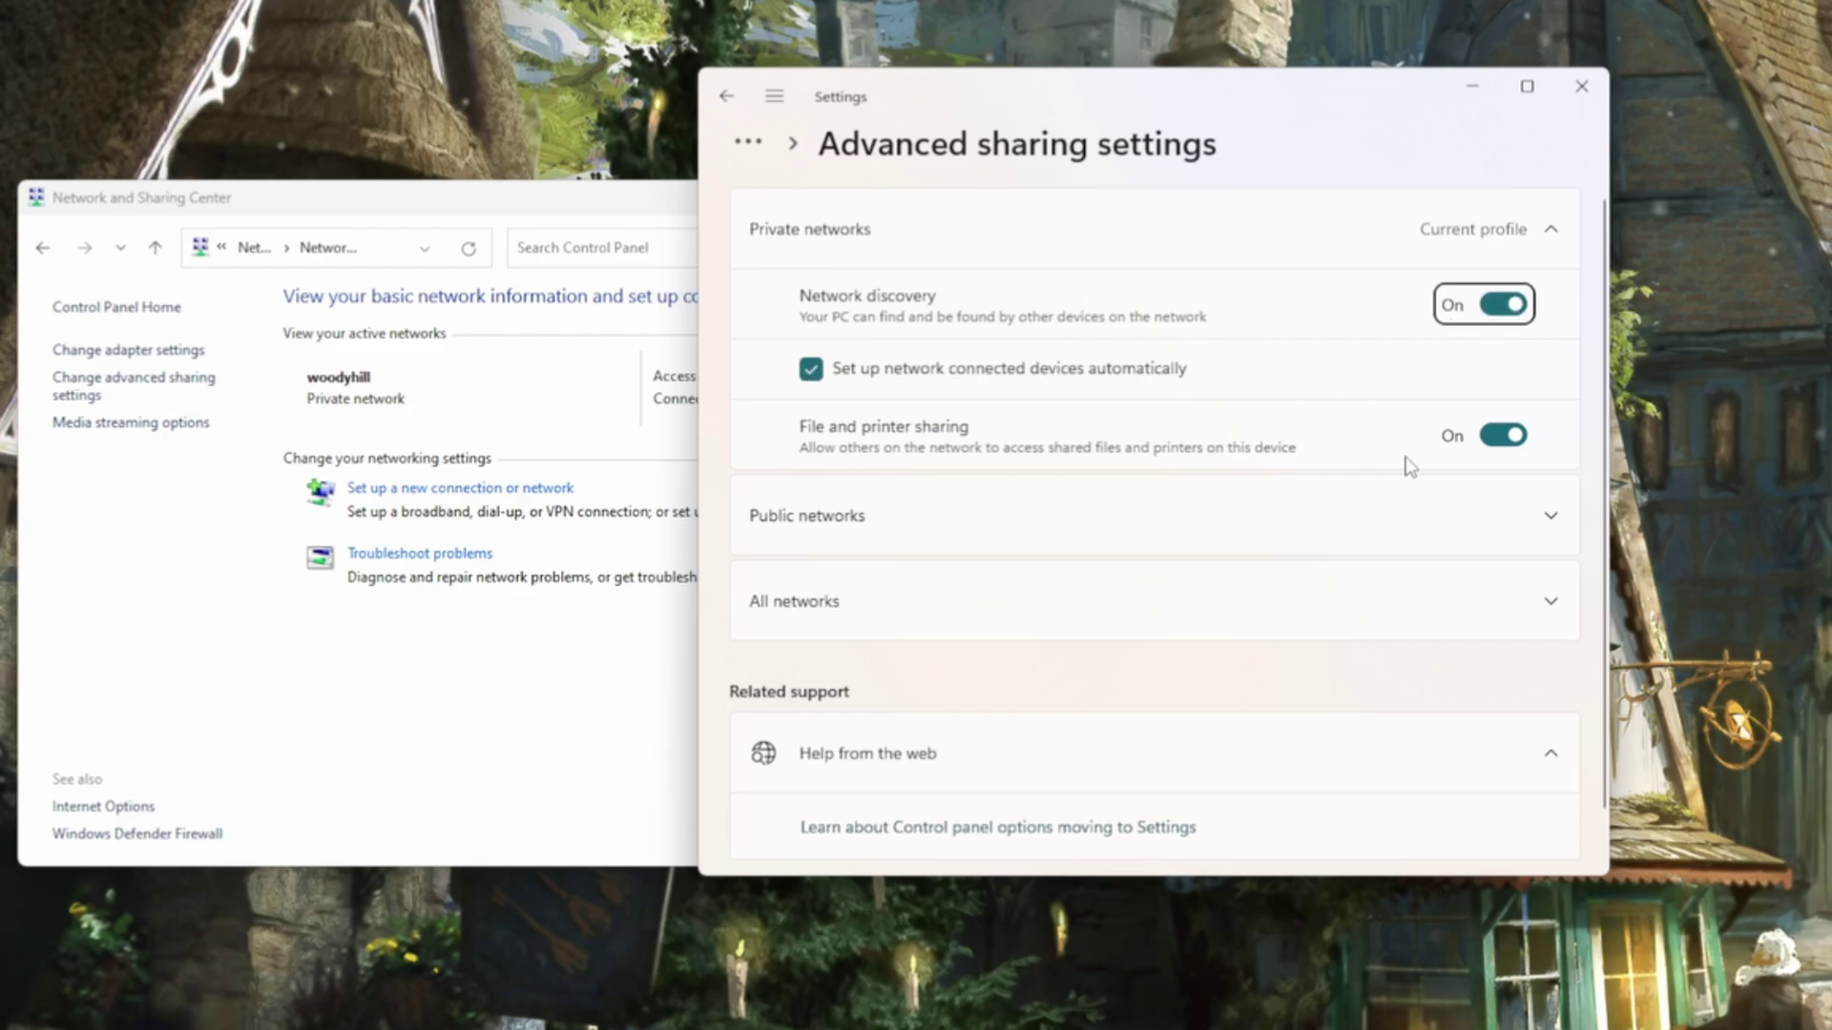
{"action": "left_click", "coordinate": [1505, 542]}
{"action": "scroll", "coordinate": [1460, 360], "scroll_direction": "down", "scroll_amount": 2}
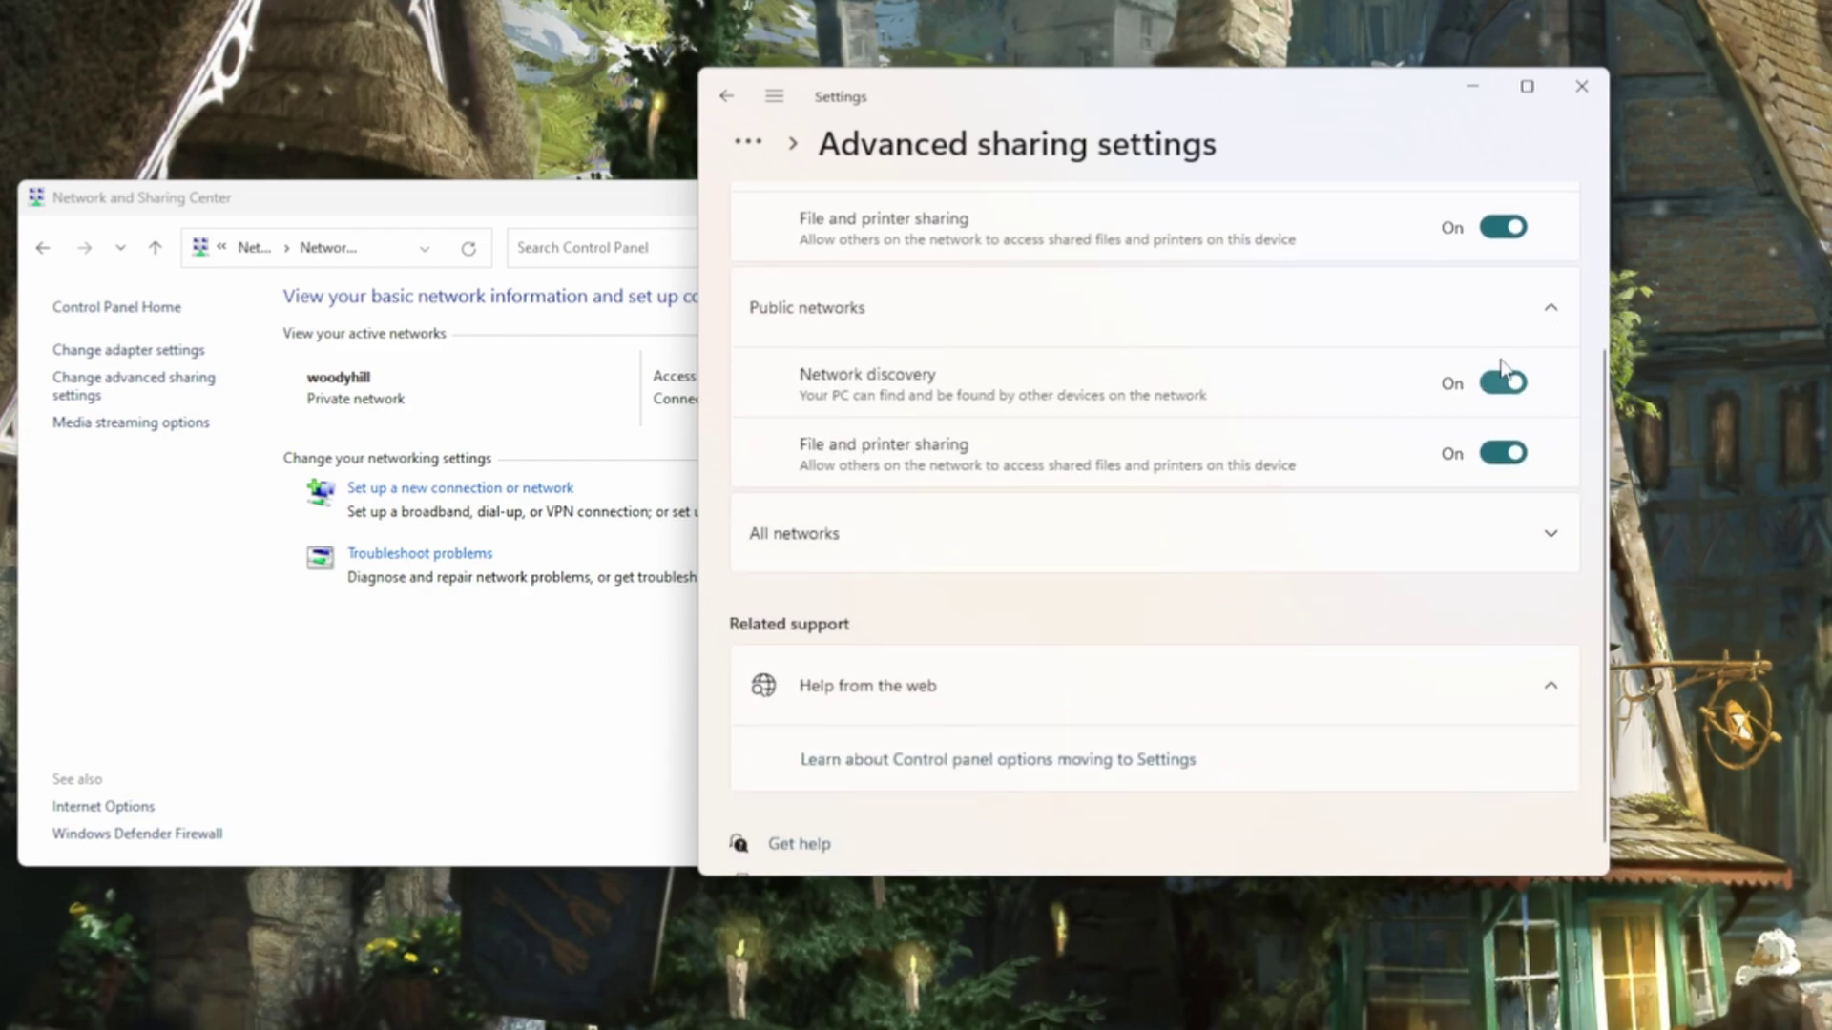
{"action": "left_click", "coordinate": [1521, 541]}
{"action": "scroll", "coordinate": [1240, 573], "scroll_direction": "down", "scroll_amount": 1}
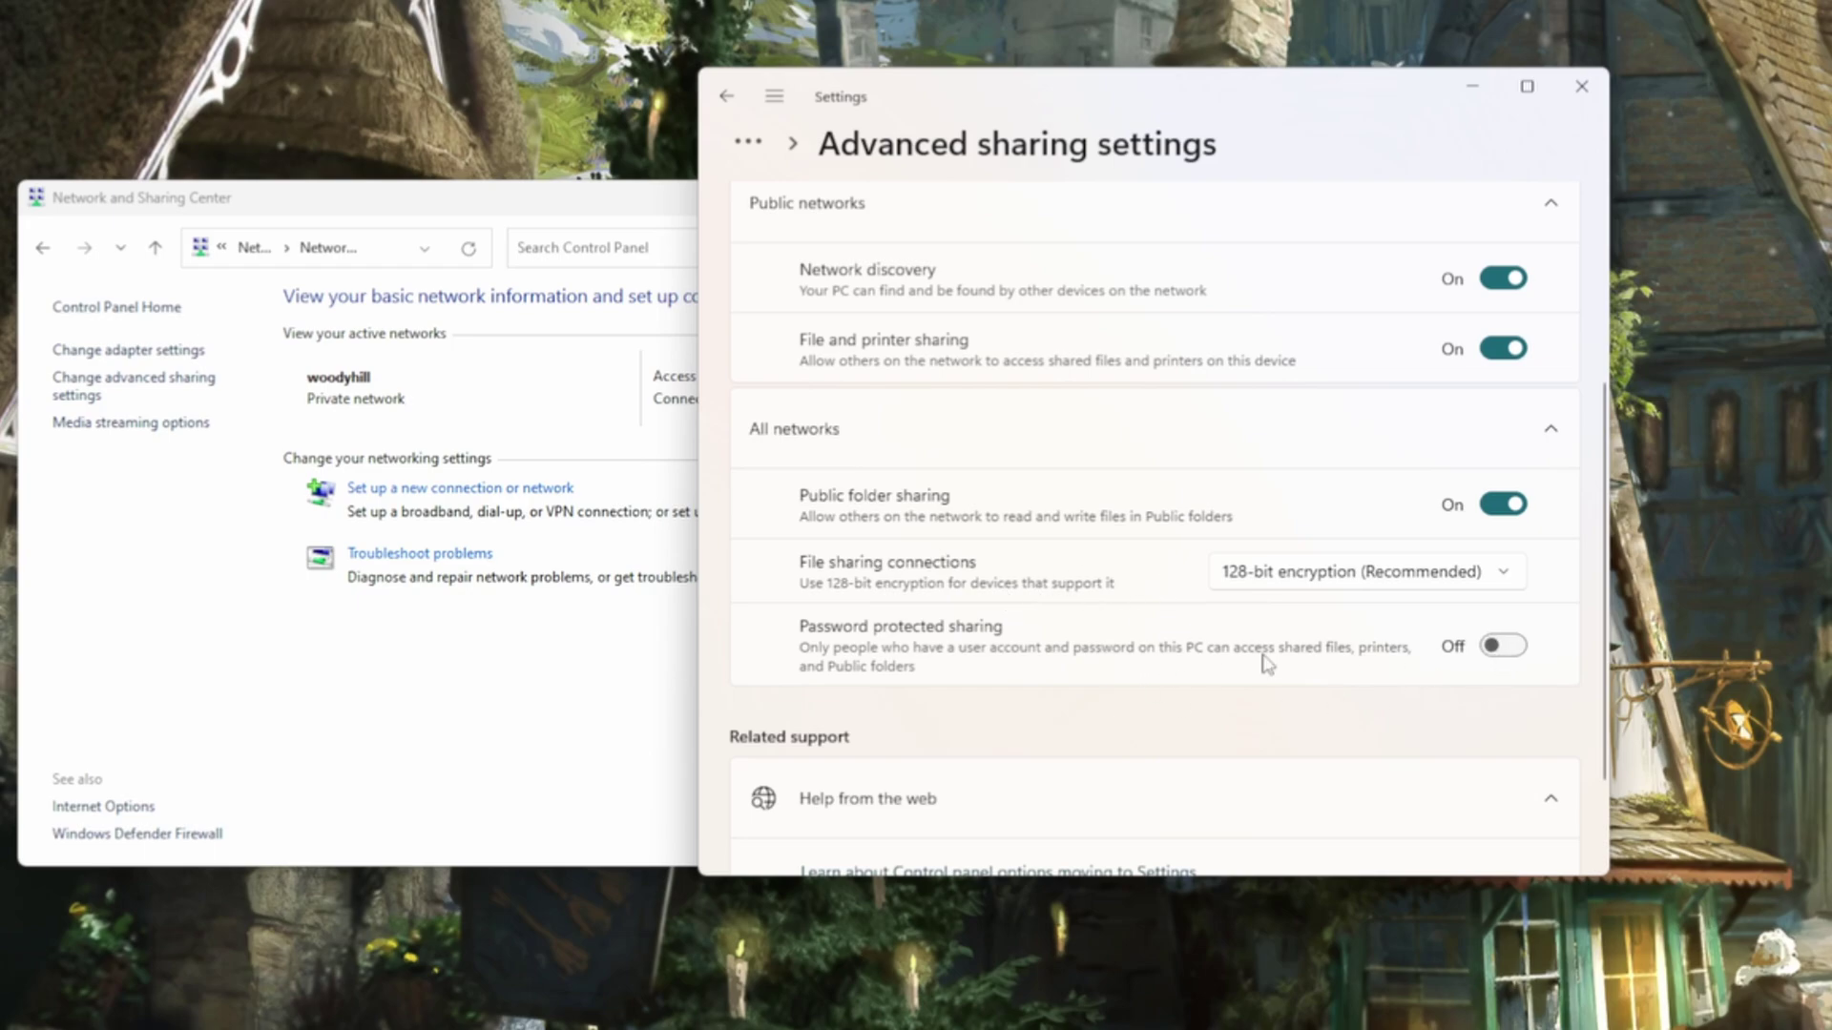
Browse Network to DESKTOP-2OJHG5P and open its shared Test folder
{"action": "left_click", "coordinate": [1581, 86]}
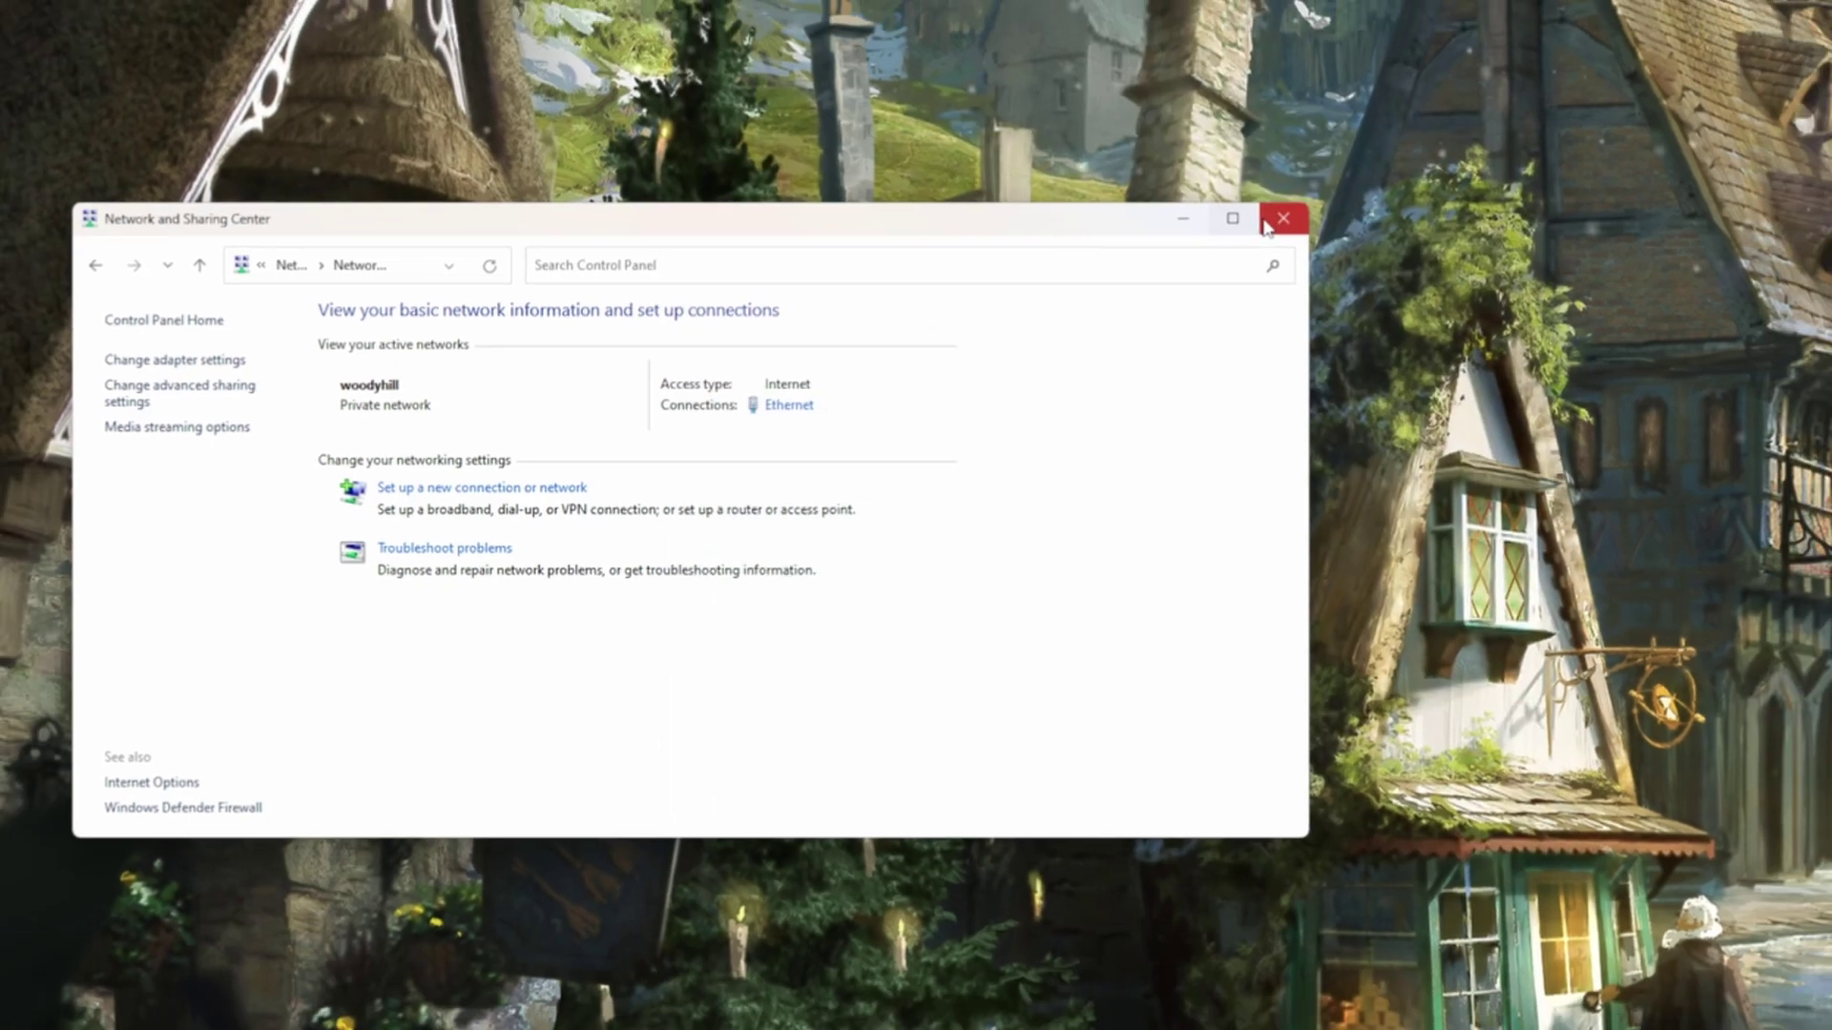
{"action": "left_click", "coordinate": [1326, 196]}
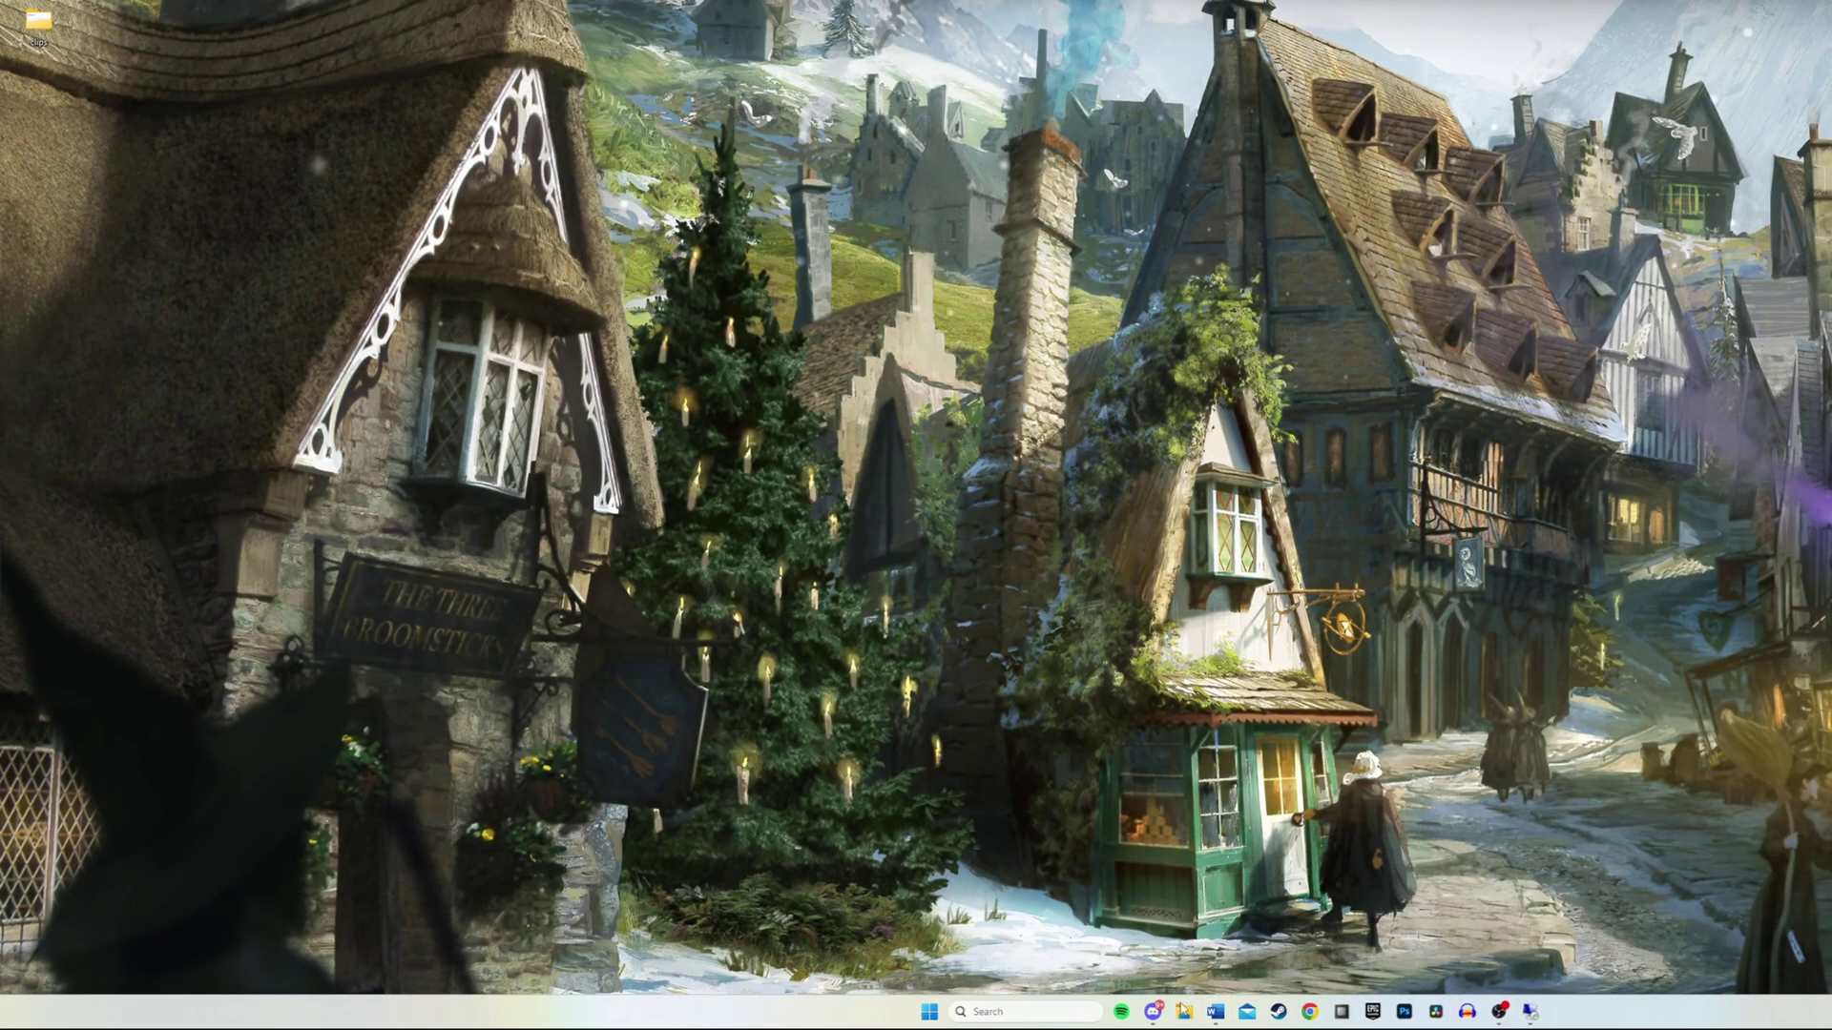
{"action": "left_click", "coordinate": [1184, 1013]}
{"action": "scroll", "coordinate": [954, 623], "scroll_direction": "down", "scroll_amount": 5}
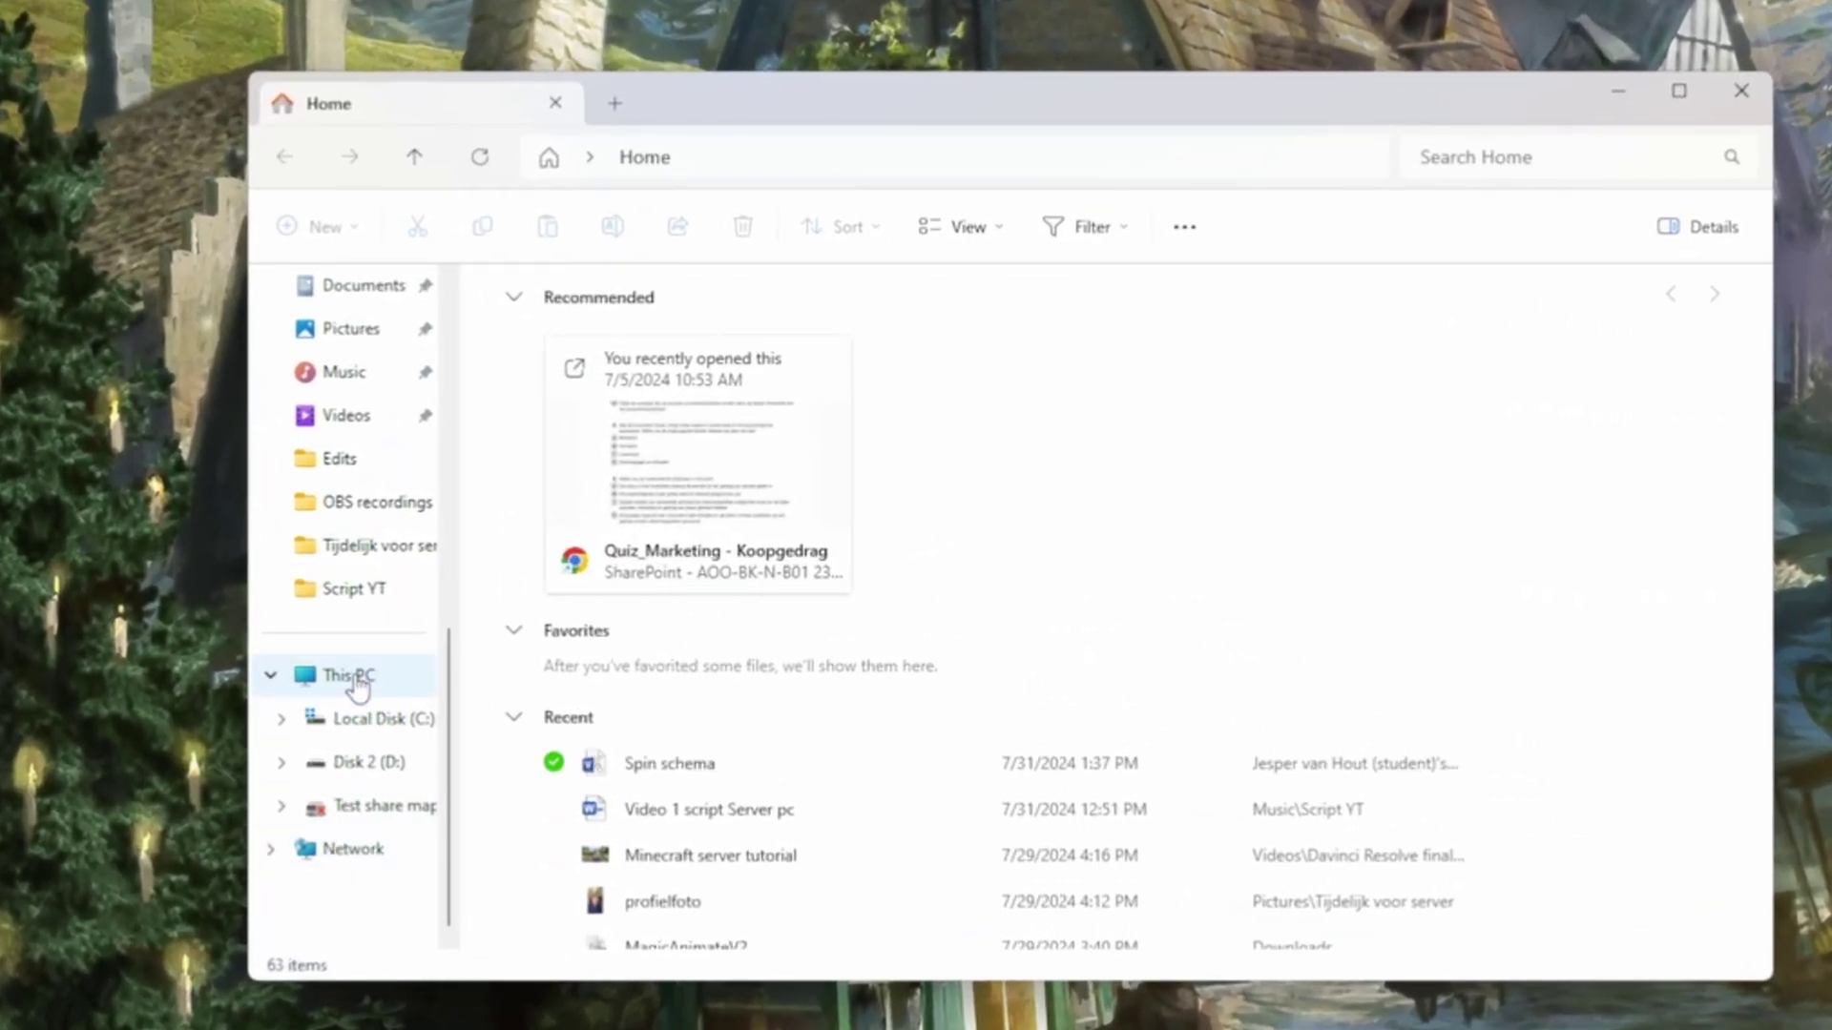
{"action": "left_click", "coordinate": [359, 681]}
{"action": "left_click", "coordinate": [329, 857]}
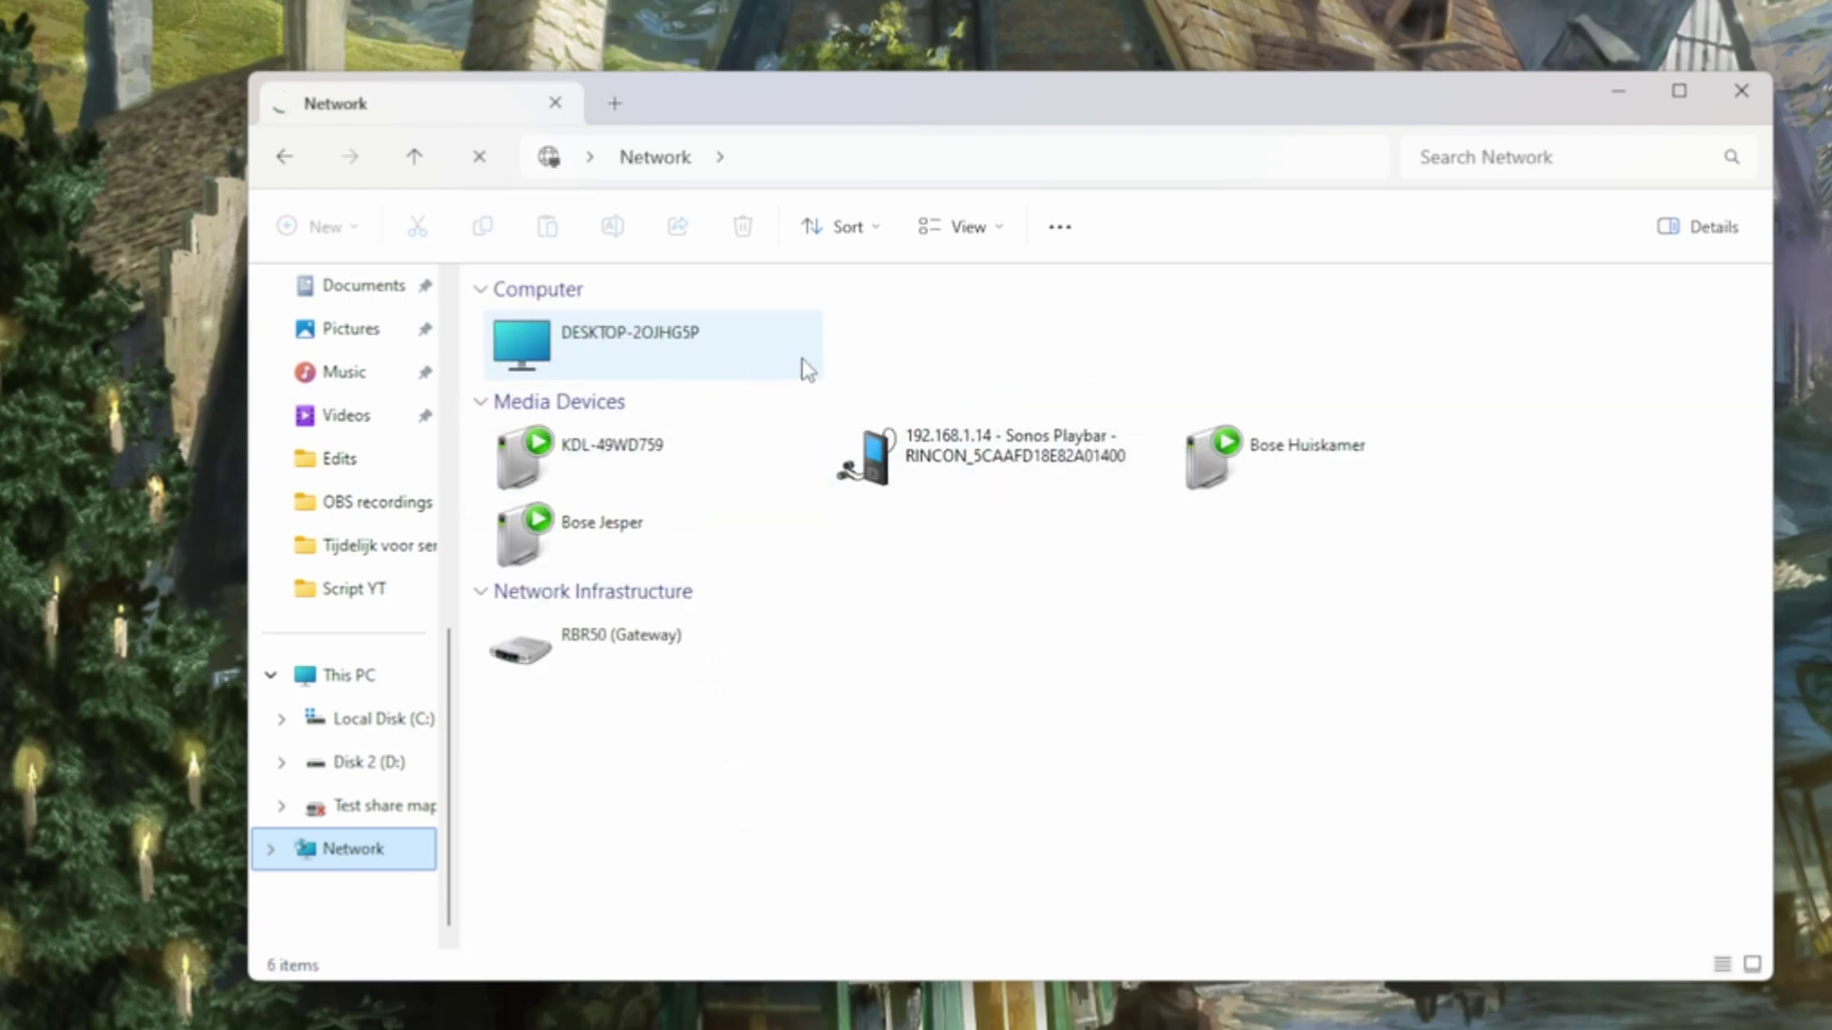
{"action": "double_click", "coordinate": [664, 353]}
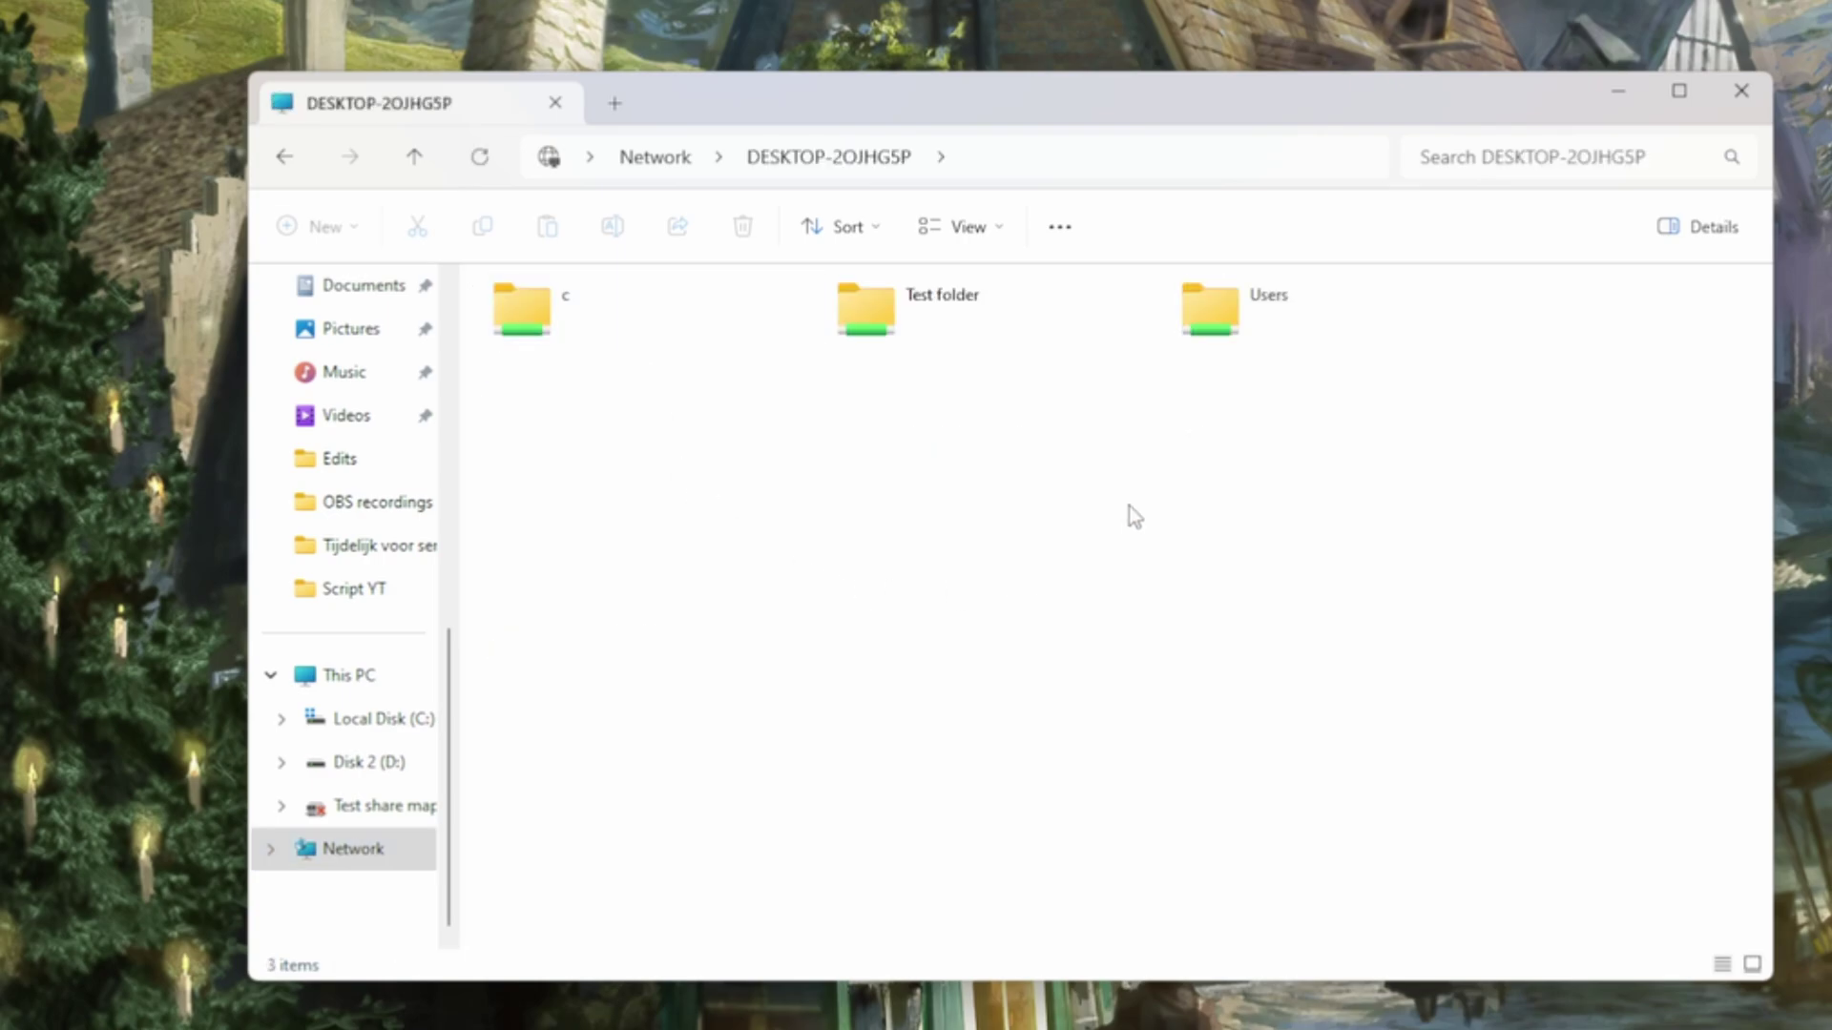
{"action": "double_click", "coordinate": [999, 313]}
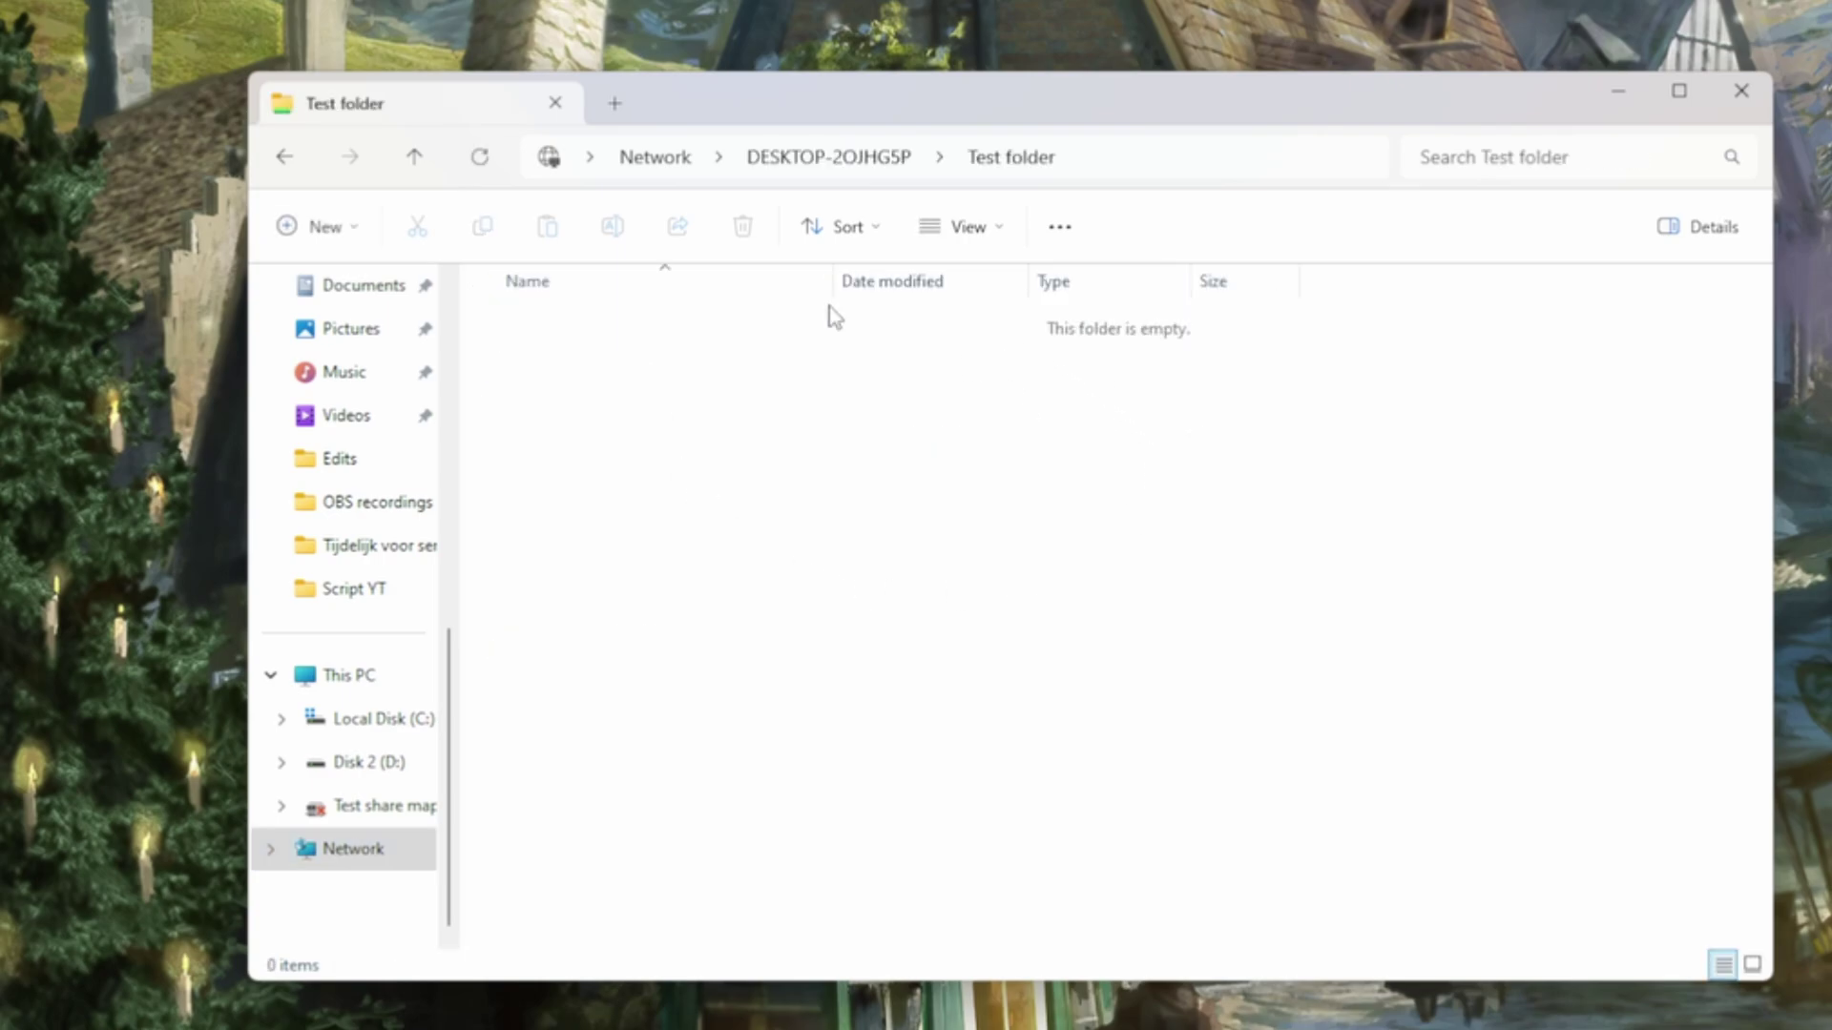
{"action": "key", "text": "alt+Up"}
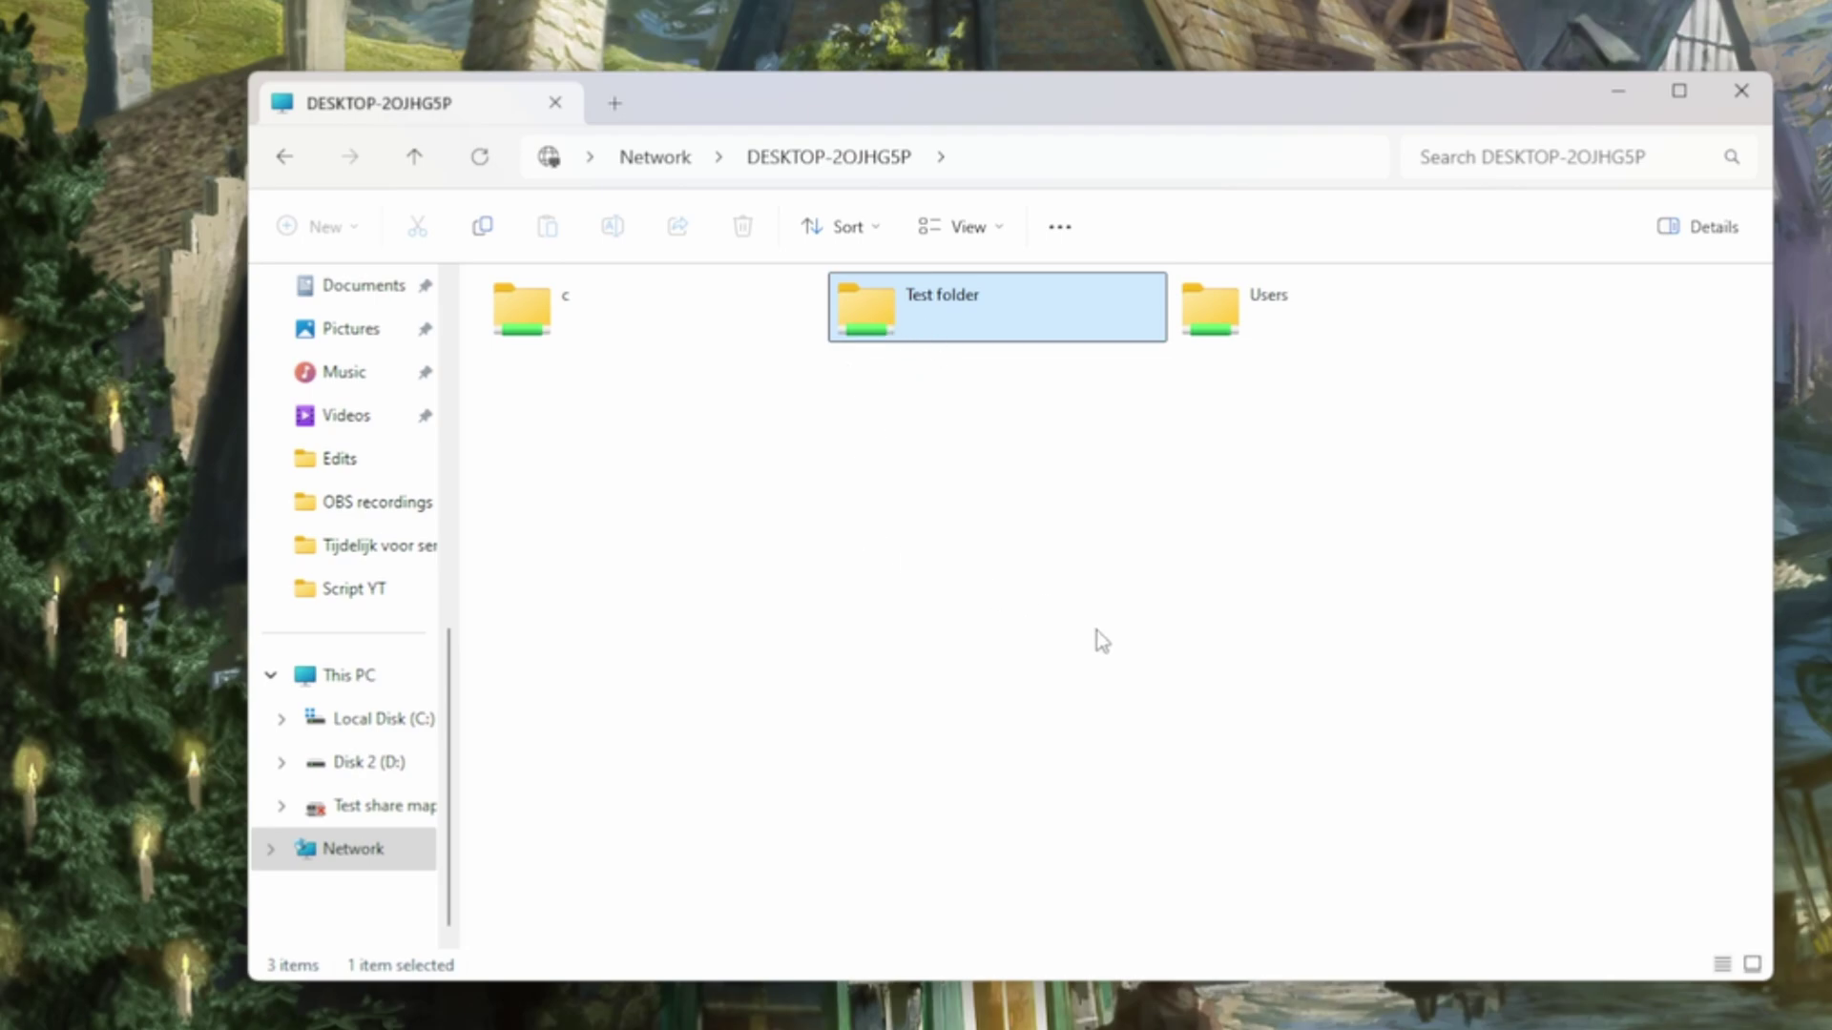
{"action": "double_click", "coordinate": [1002, 332]}
Create a new text document named 'Like and subscribe' in the shared folder
{"action": "right_click", "coordinate": [791, 601]}
{"action": "mouse_move", "coordinate": [993, 777]}
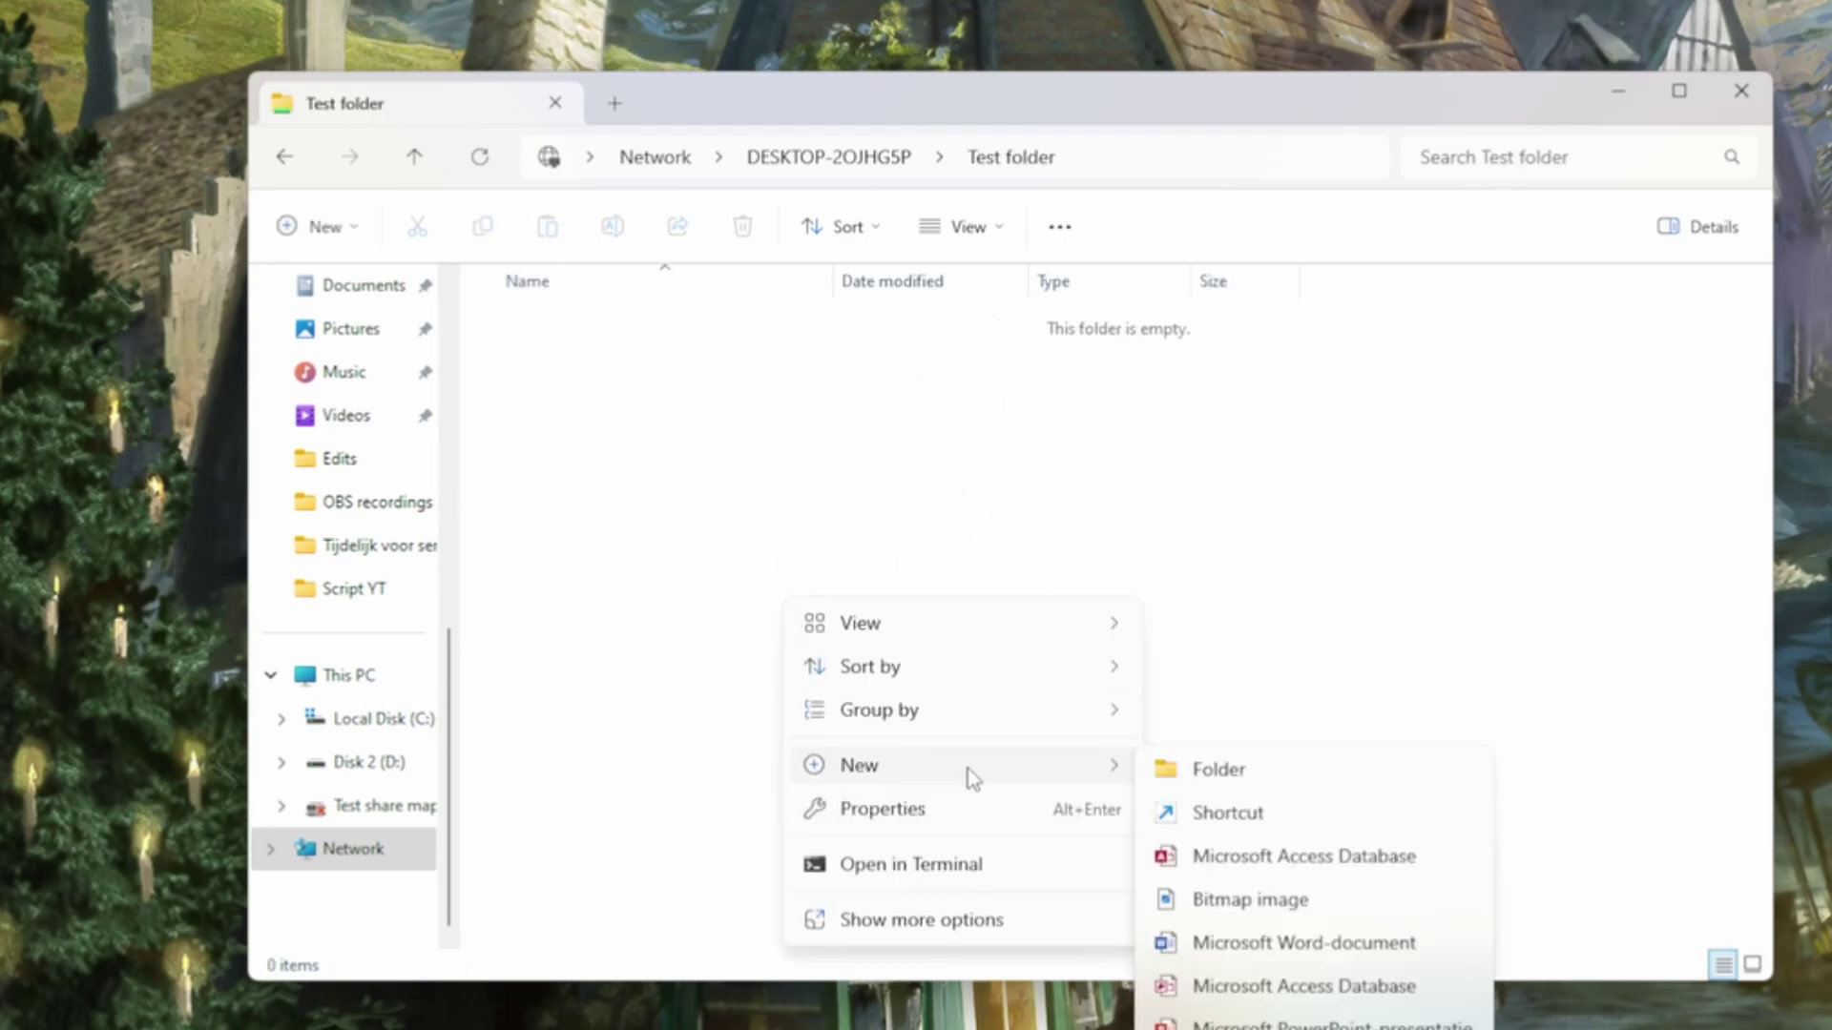
{"action": "left_click", "coordinate": [1241, 1029]}
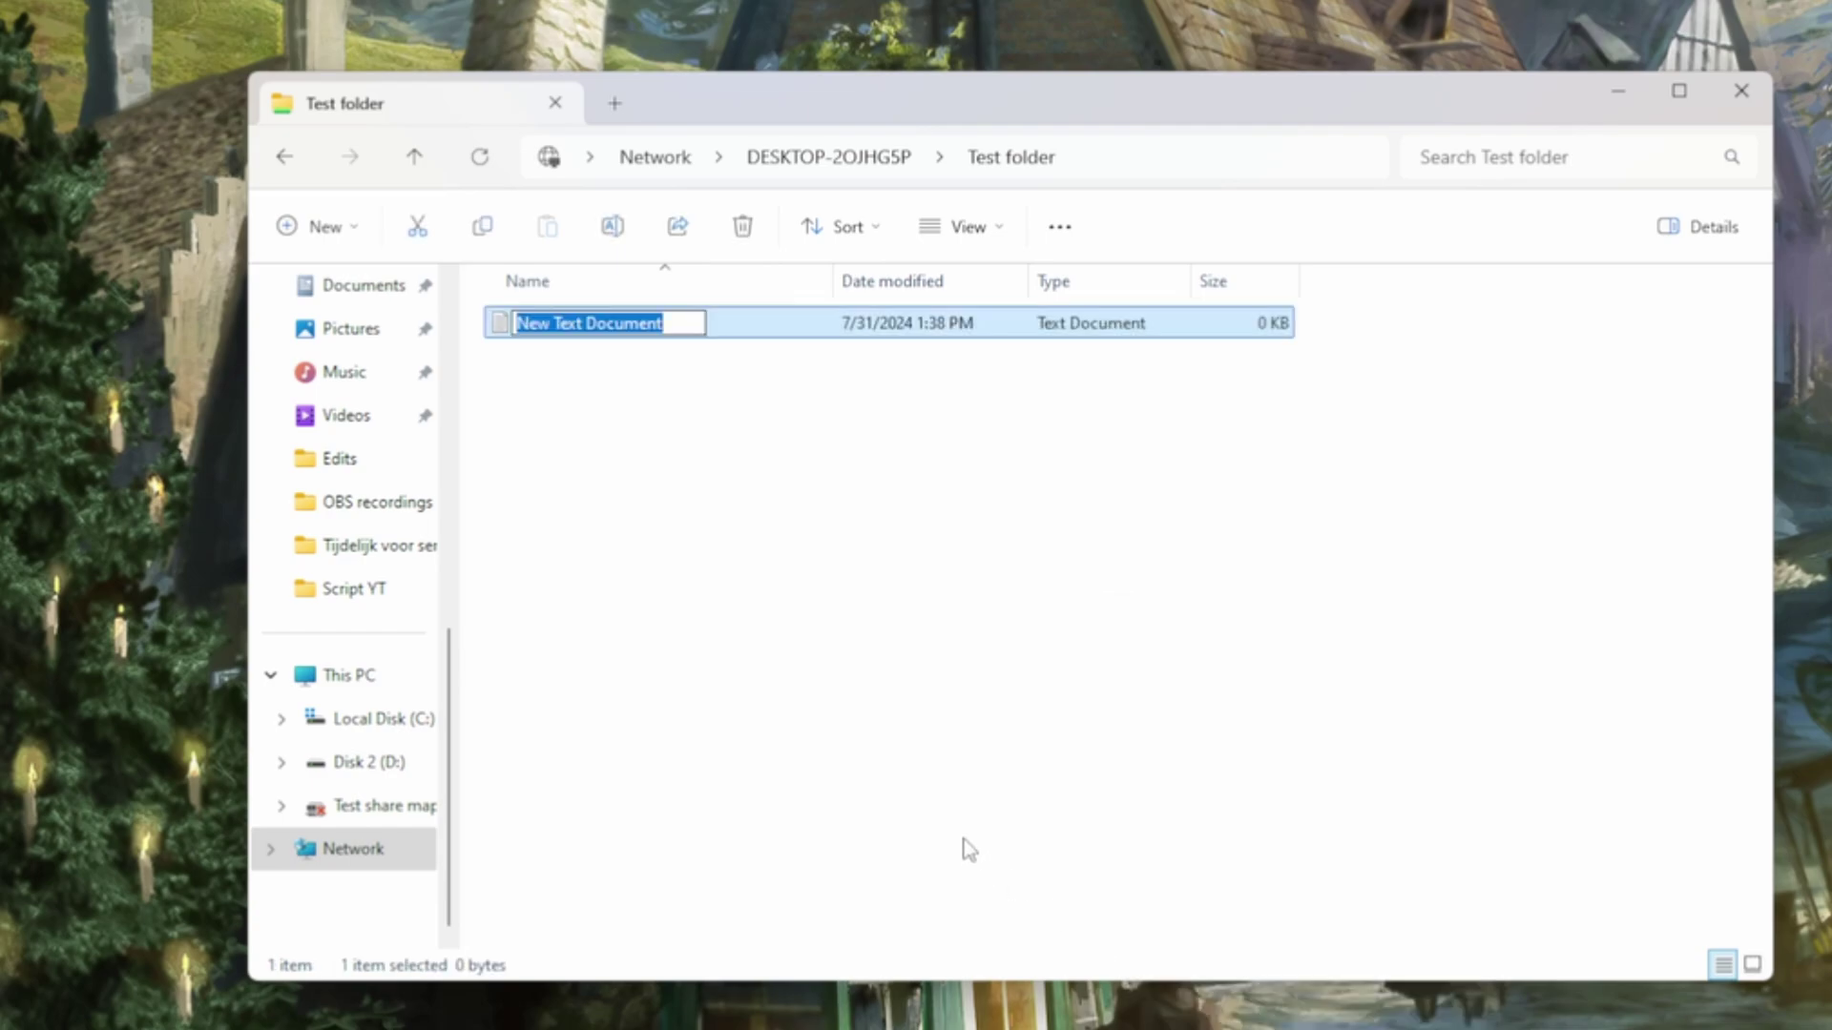
{"action": "type", "text": "Test"}
{"action": "key", "text": "BackSpace"}
{"action": "key", "text": "BackSpace"}
{"action": "key", "text": "BackSpace"}
{"action": "key", "text": "BackSpace"}
{"action": "type", "text": "Te"}
{"action": "key", "text": "BackSpace"}
{"action": "key", "text": "BackSpace"}
{"action": "type", "text": "Like and subscripbe"}
{"action": "key", "text": "BackSpace"}
{"action": "key", "text": "BackSpace"}
{"action": "key", "text": "BackSpace"}
{"action": "key", "text": "BackSpace"}
{"action": "type", "text": "be"}
{"action": "key", "text": "Return"}
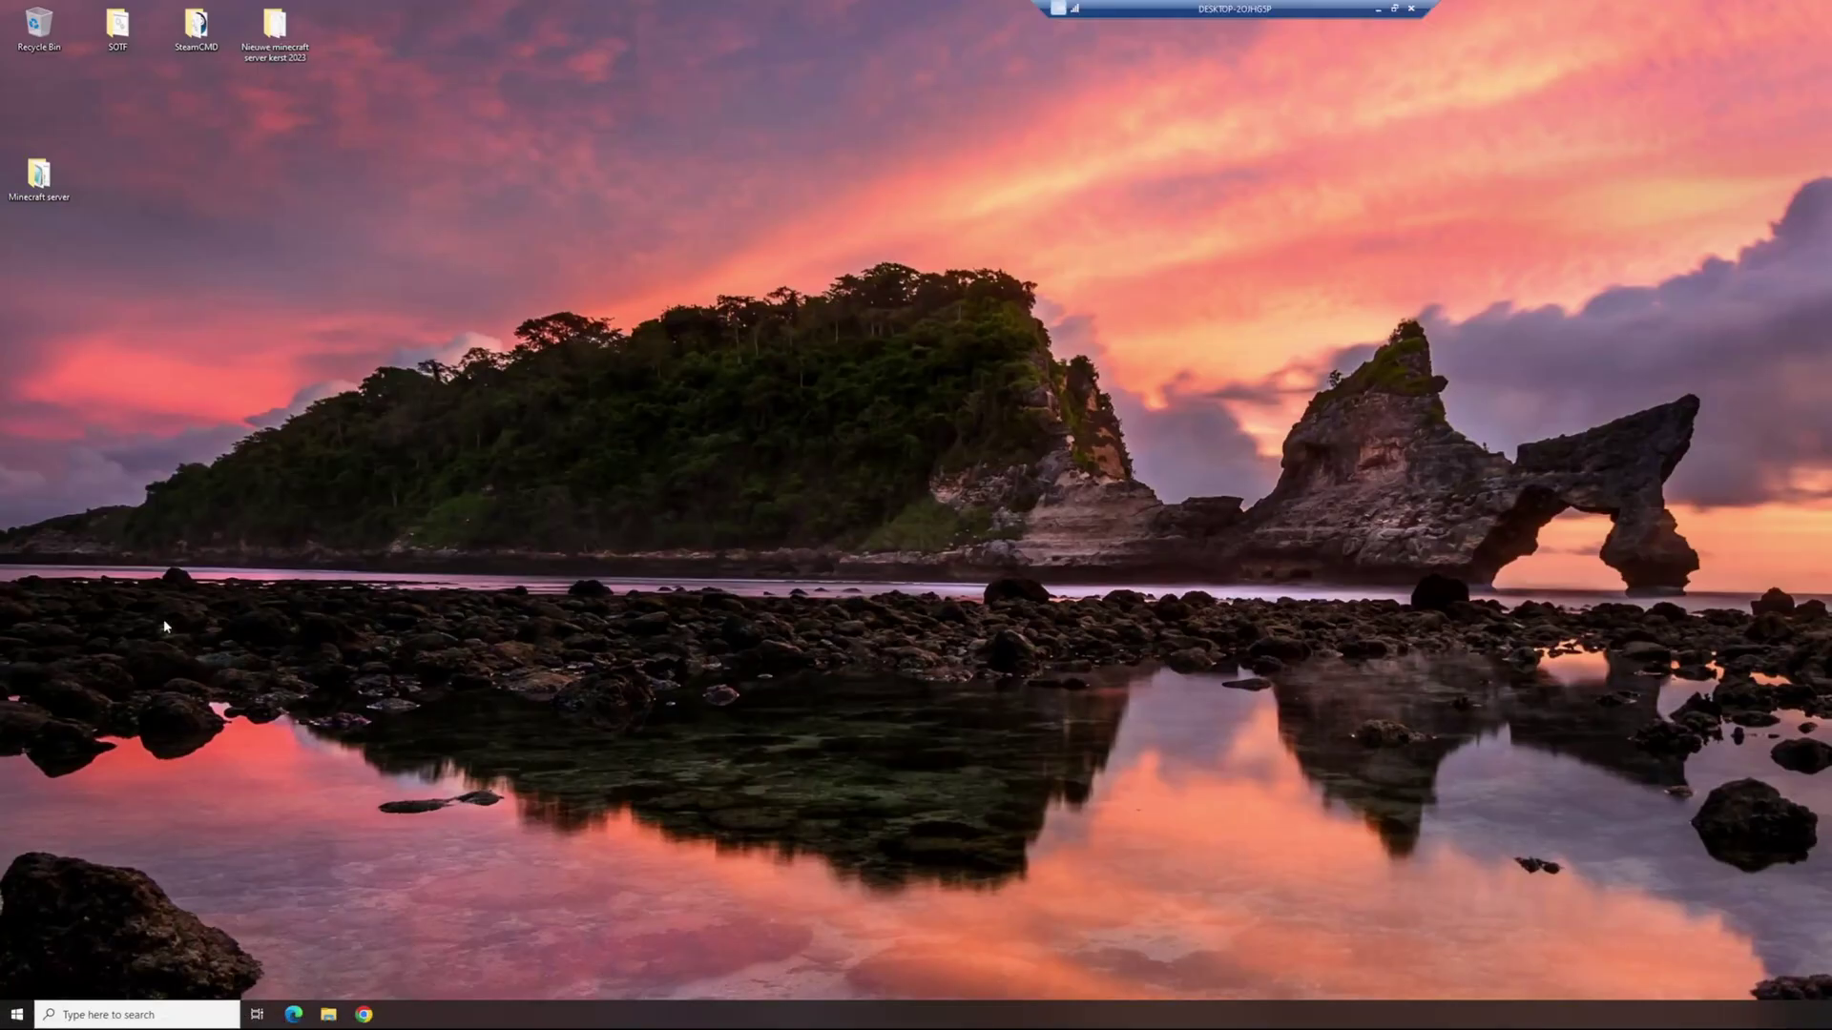
On the server, verify Like and subscribe.txt inside S:\Test folder, then close Explorer
{"action": "left_click", "coordinate": [328, 1014]}
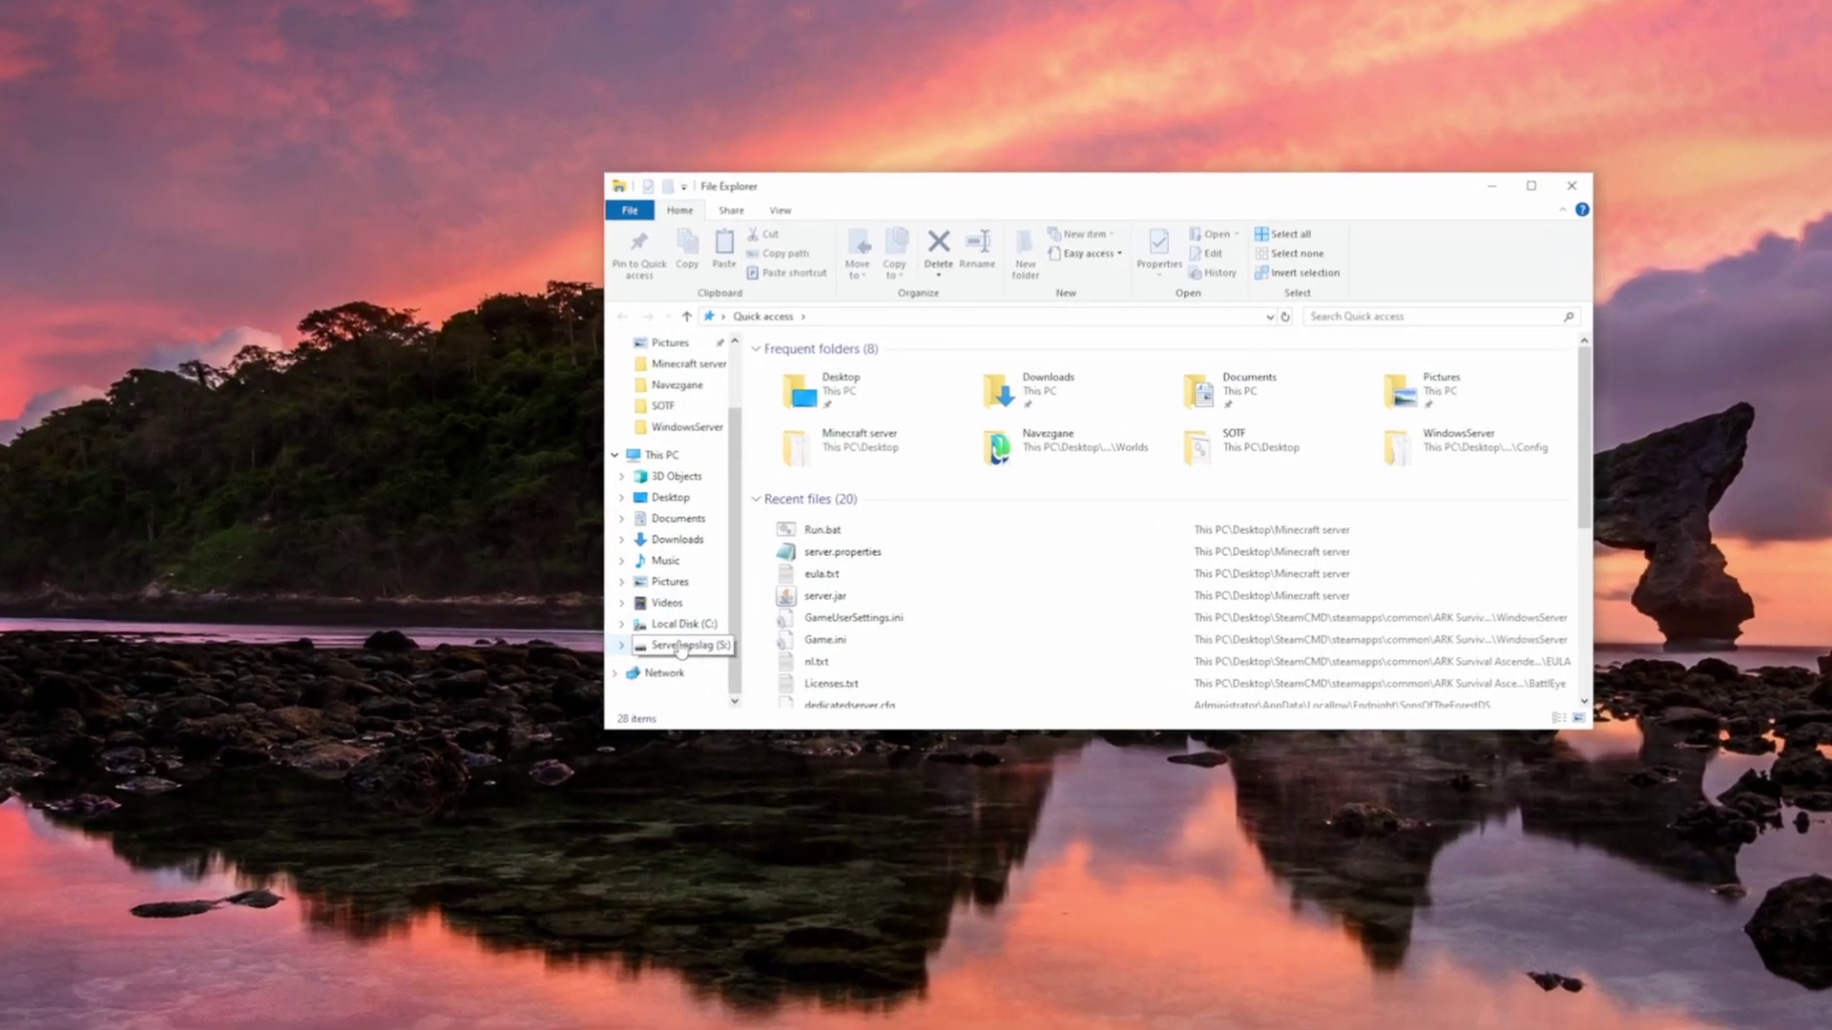
{"action": "left_click", "coordinate": [826, 609]}
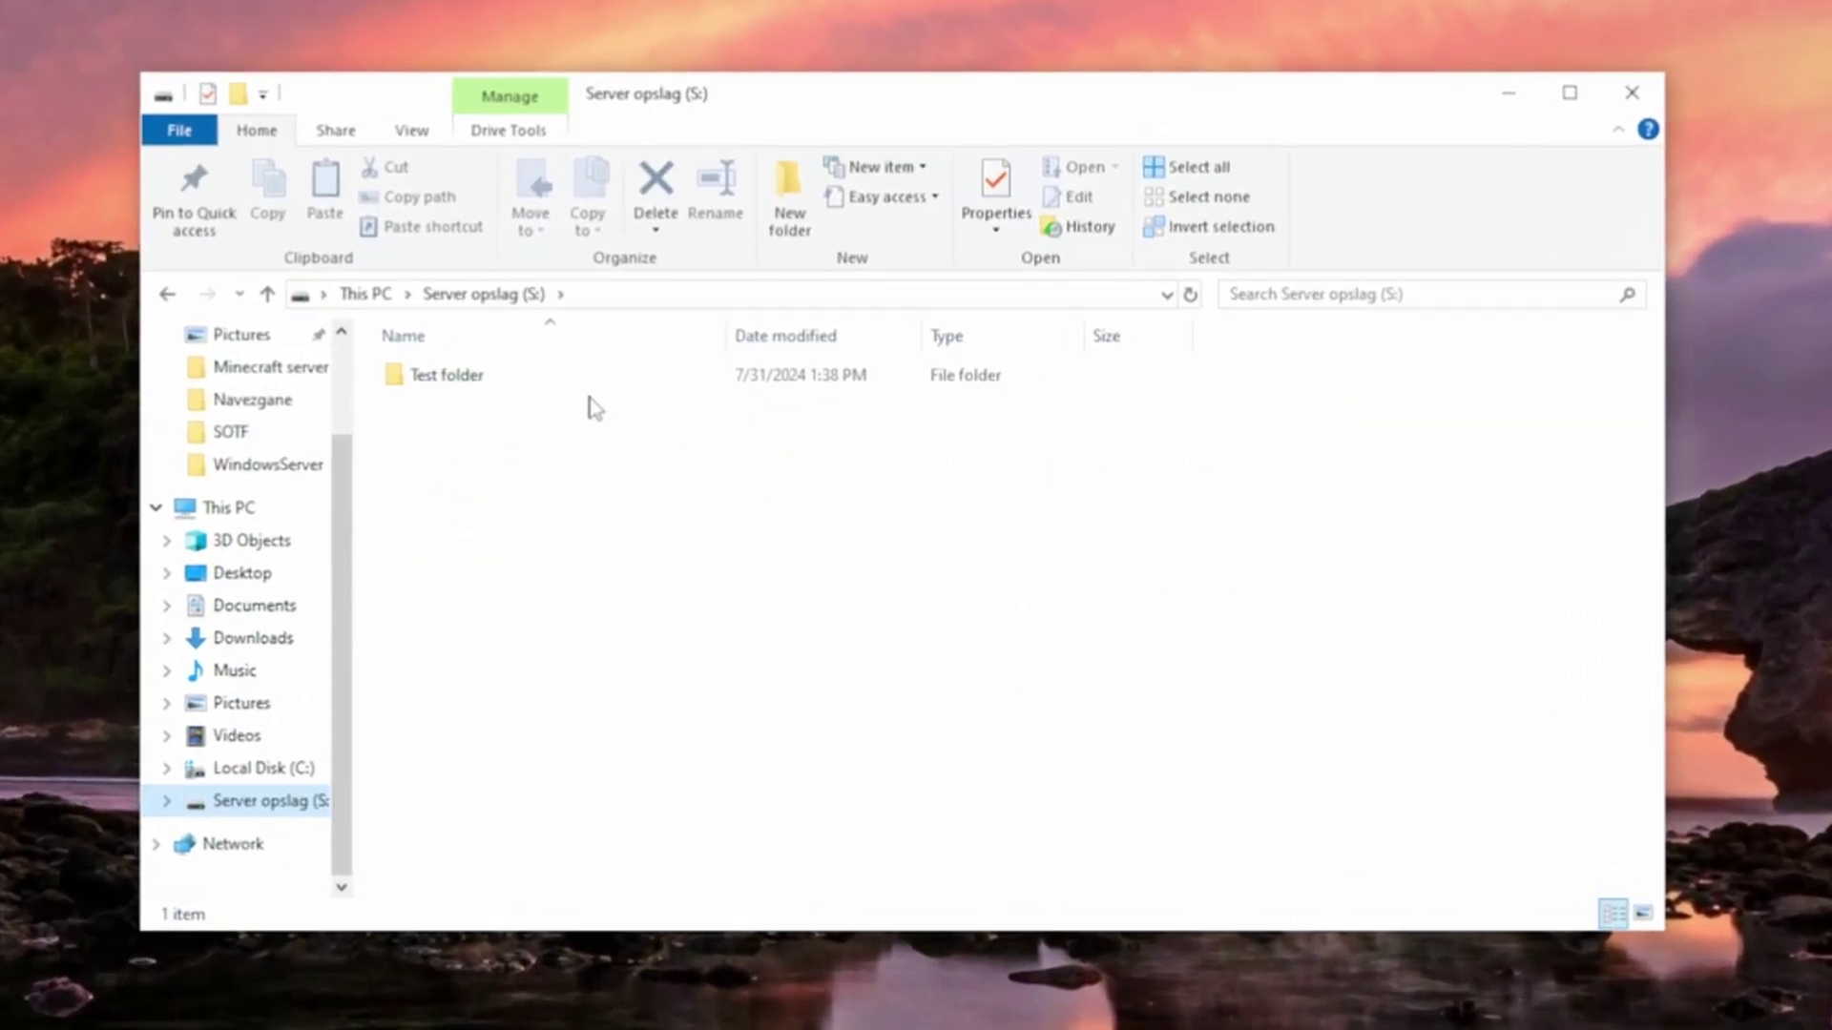
{"action": "double_click", "coordinate": [556, 381]}
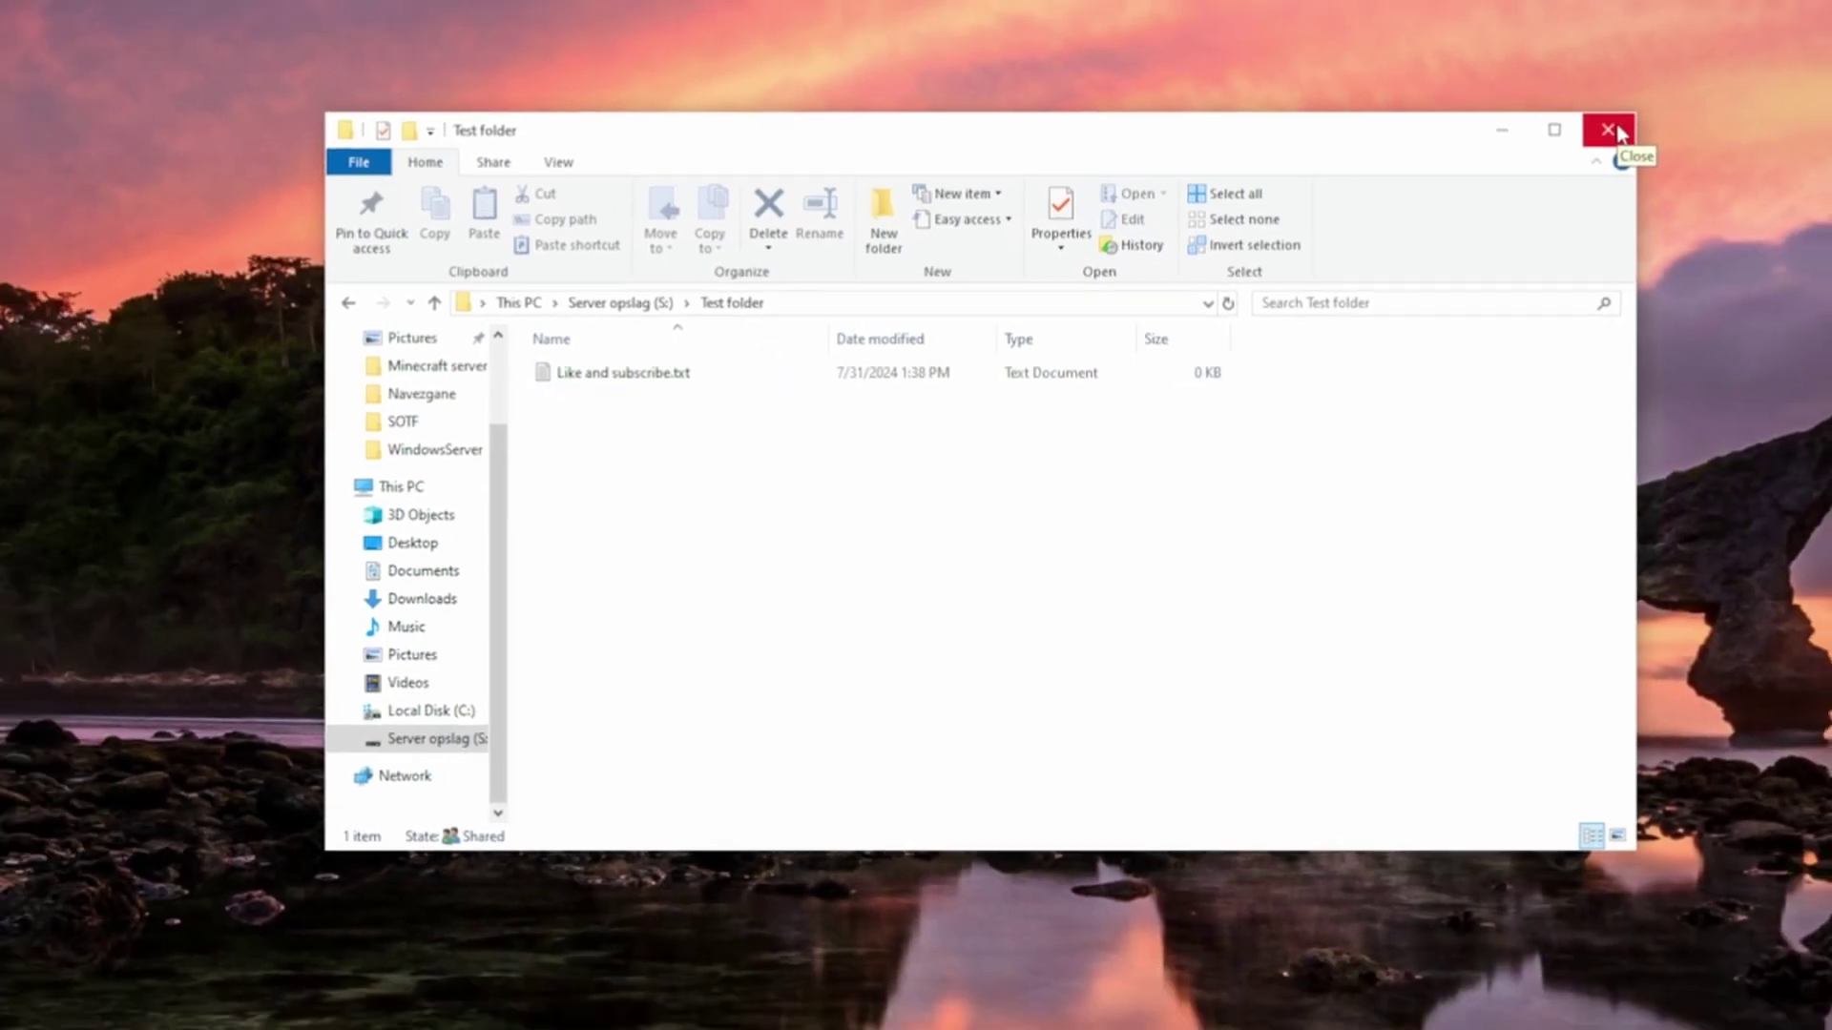
{"action": "left_click", "coordinate": [1643, 96]}
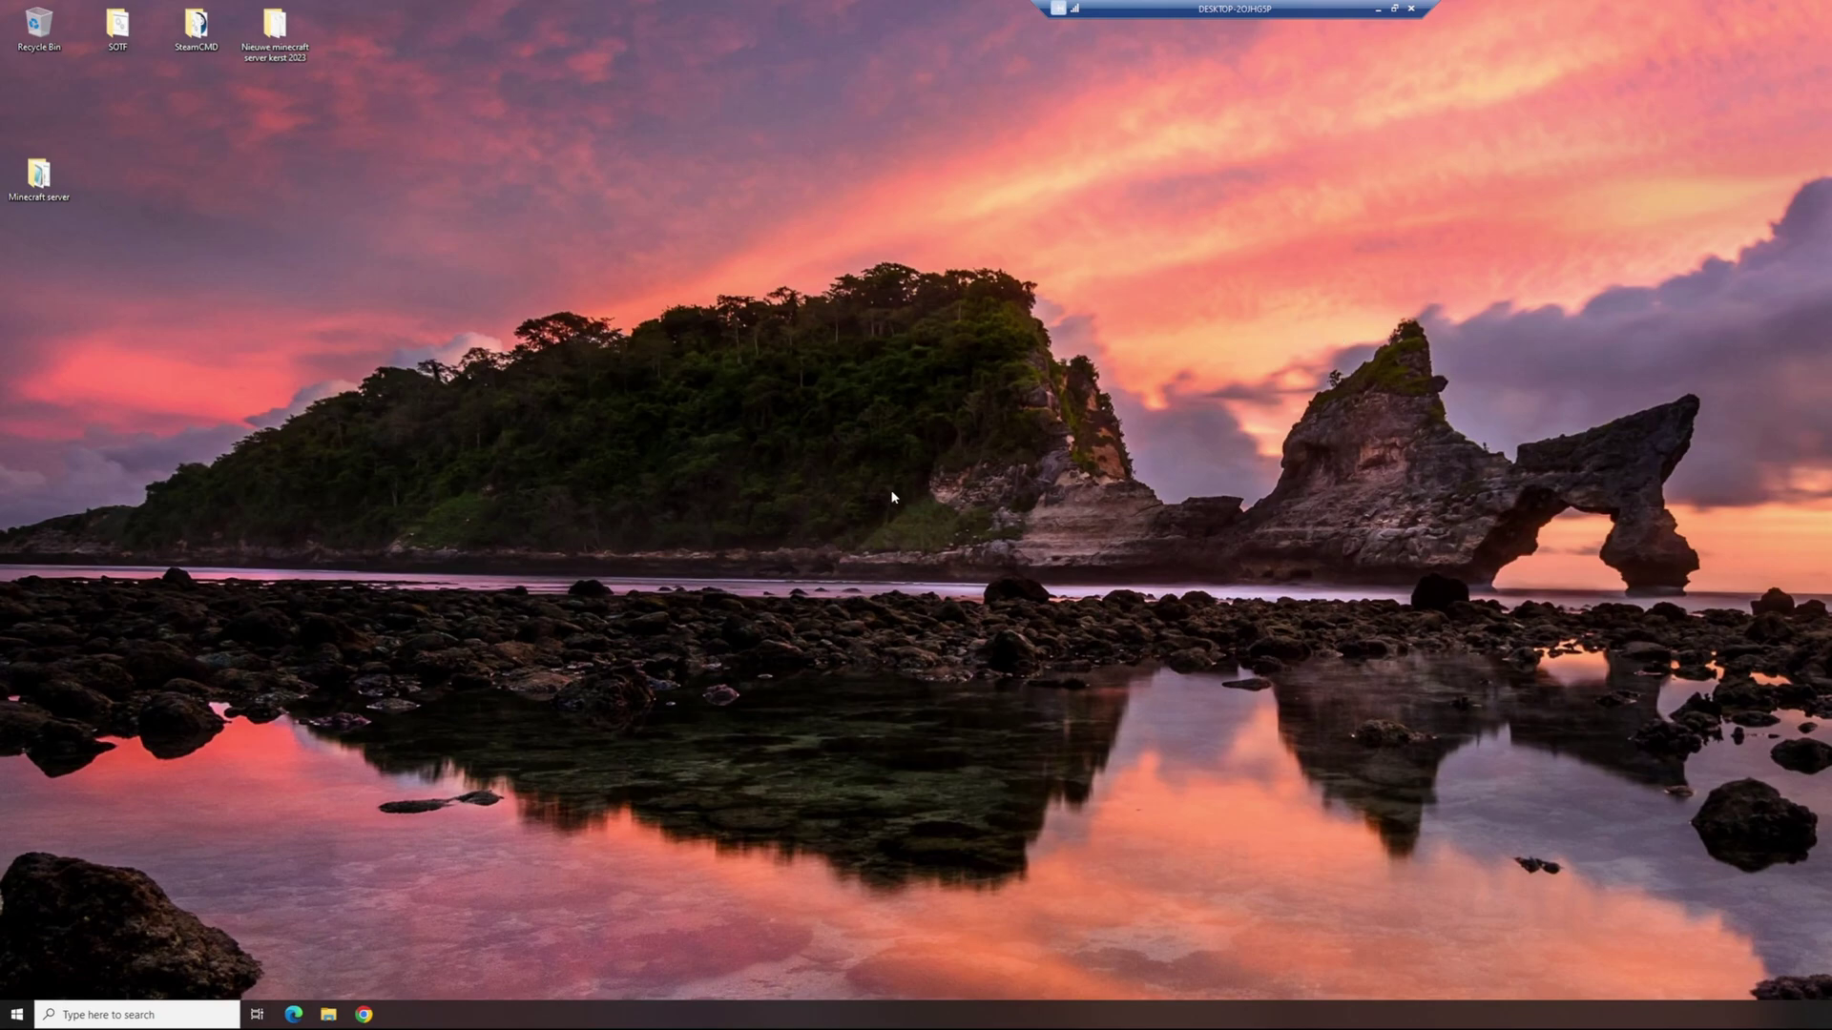
{"action": "left_click", "coordinate": [4, 1009]}
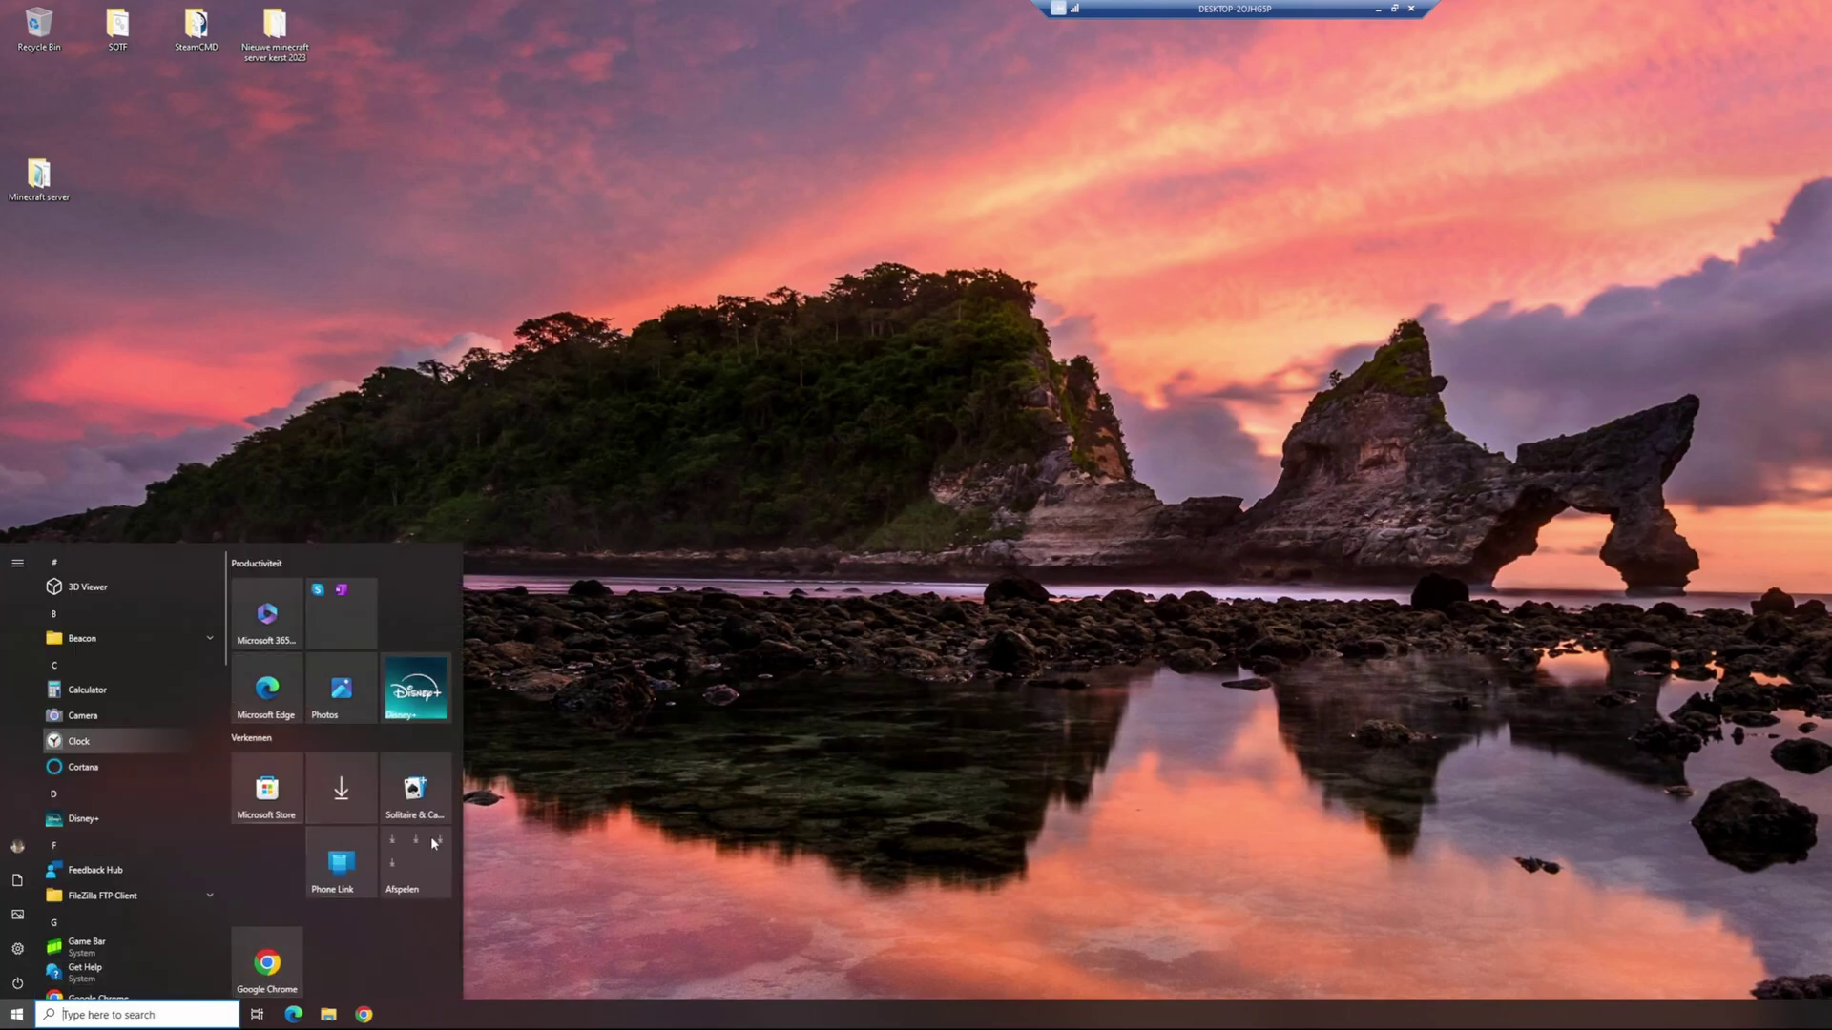
{"action": "left_click", "coordinate": [938, 611]}
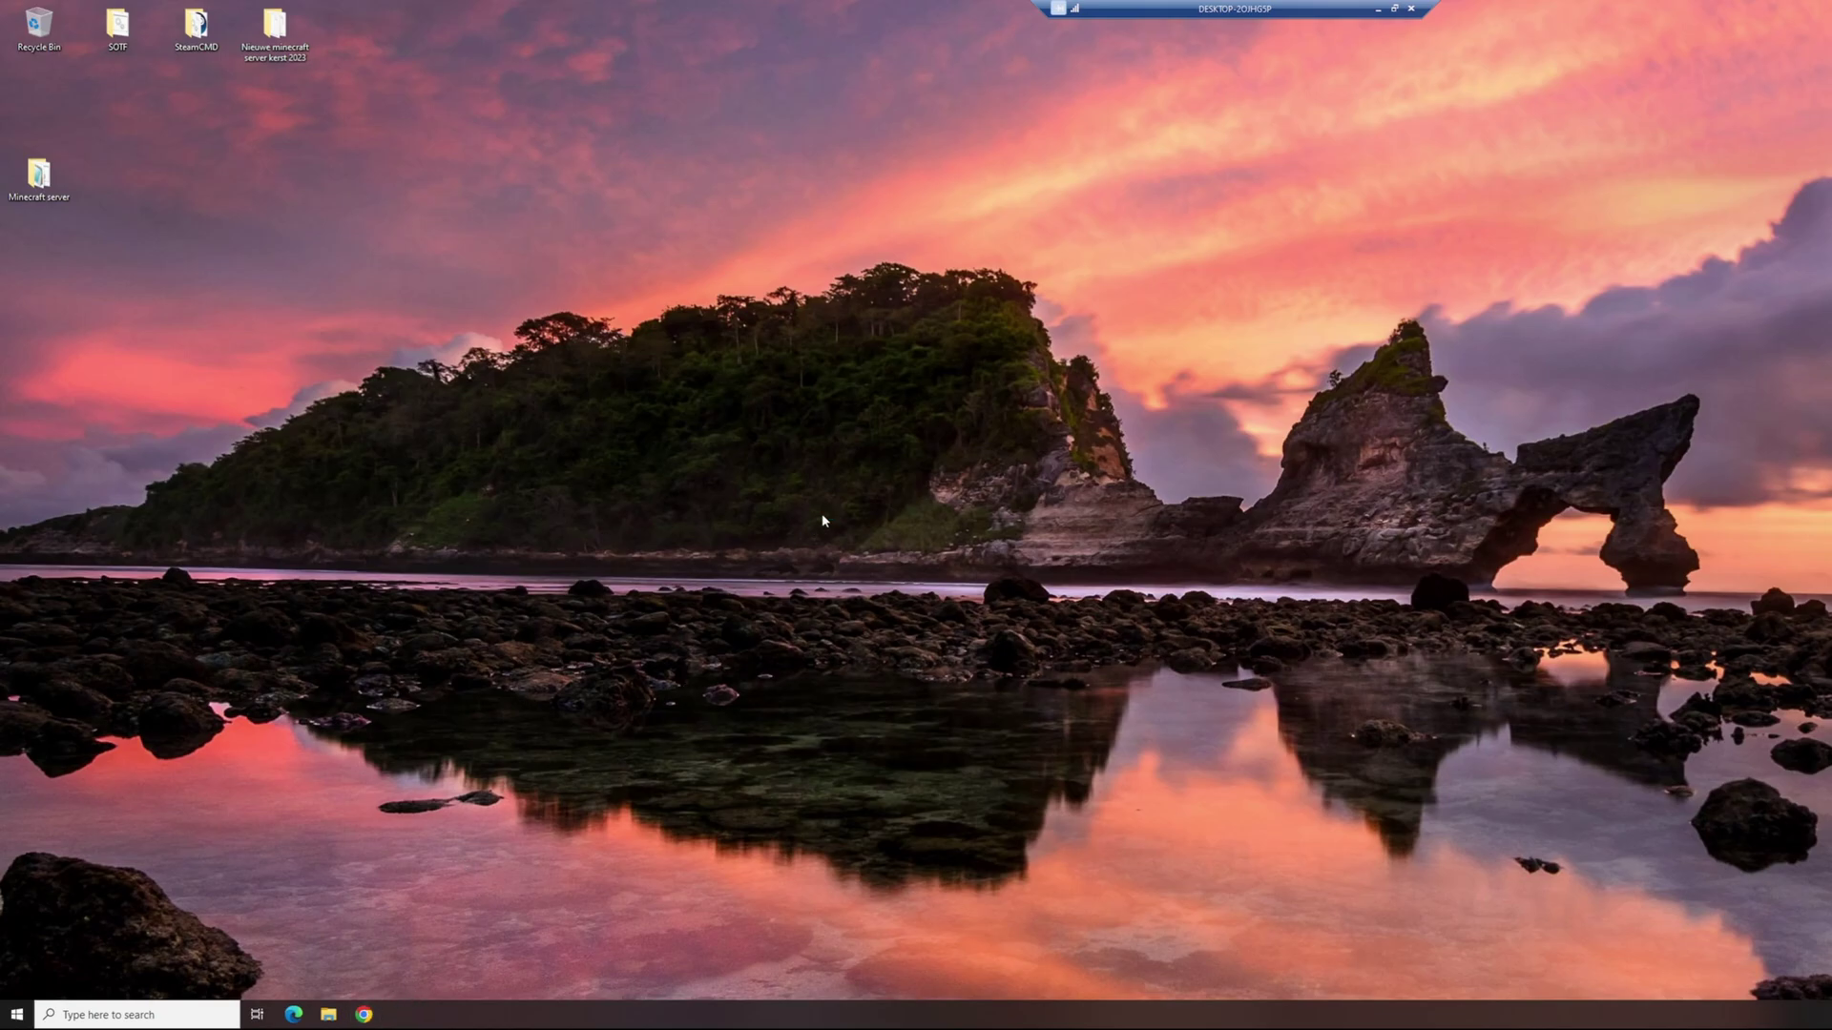
Search Google for plex and open the plex.tv homepage, scrolling down it
{"action": "type", "text": "plex"}
{"action": "key", "text": "Return"}
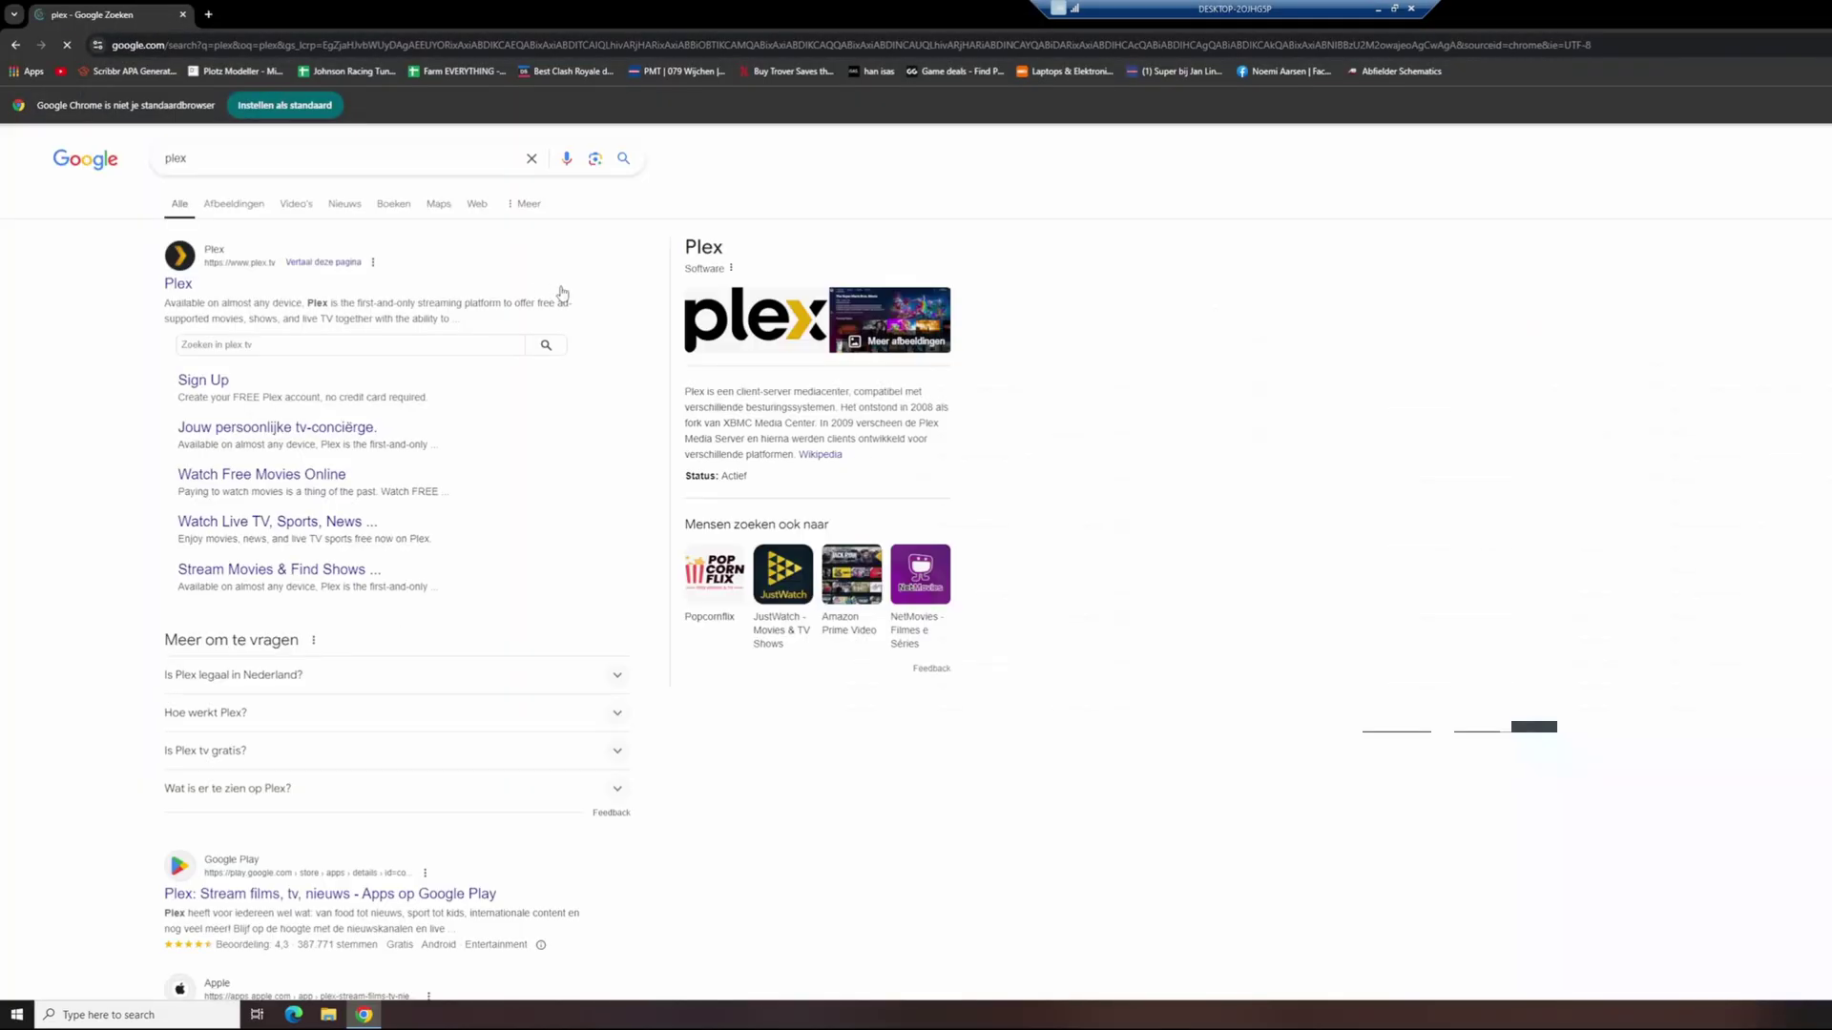
{"action": "left_click", "coordinate": [171, 284]}
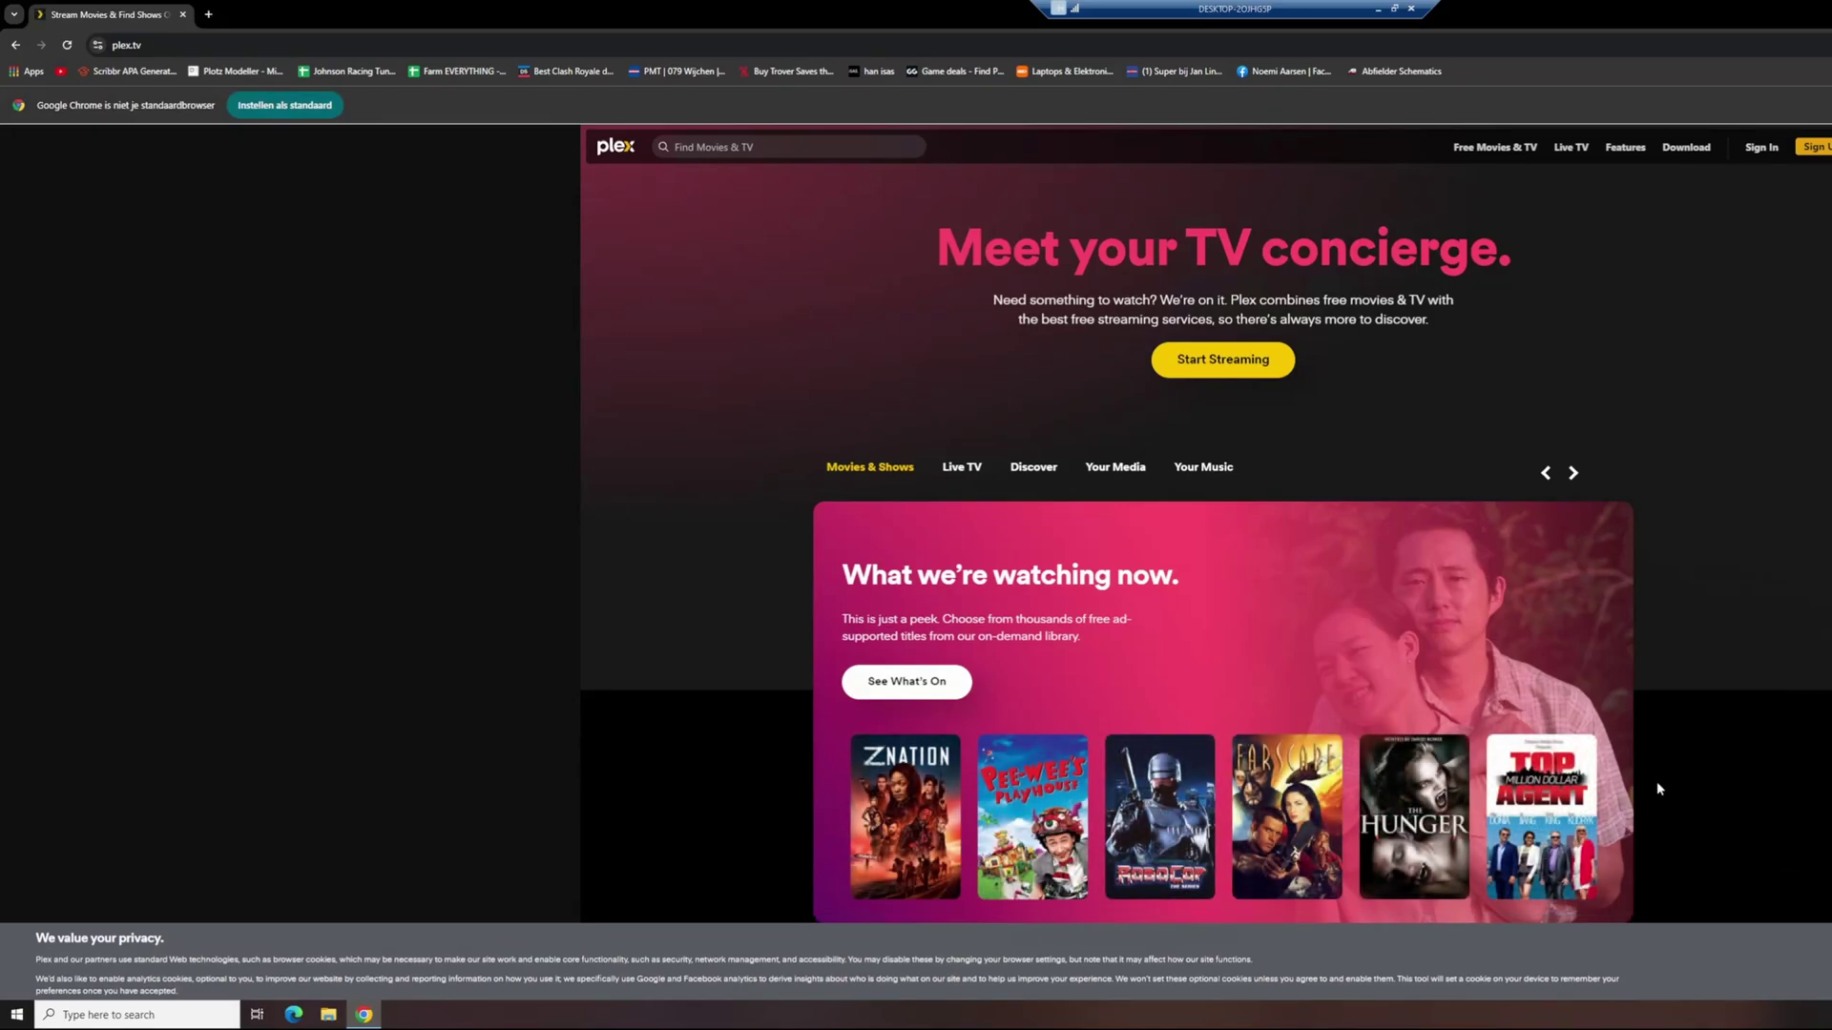
{"action": "scroll", "coordinate": [1660, 744], "scroll_direction": "down", "scroll_amount": 3}
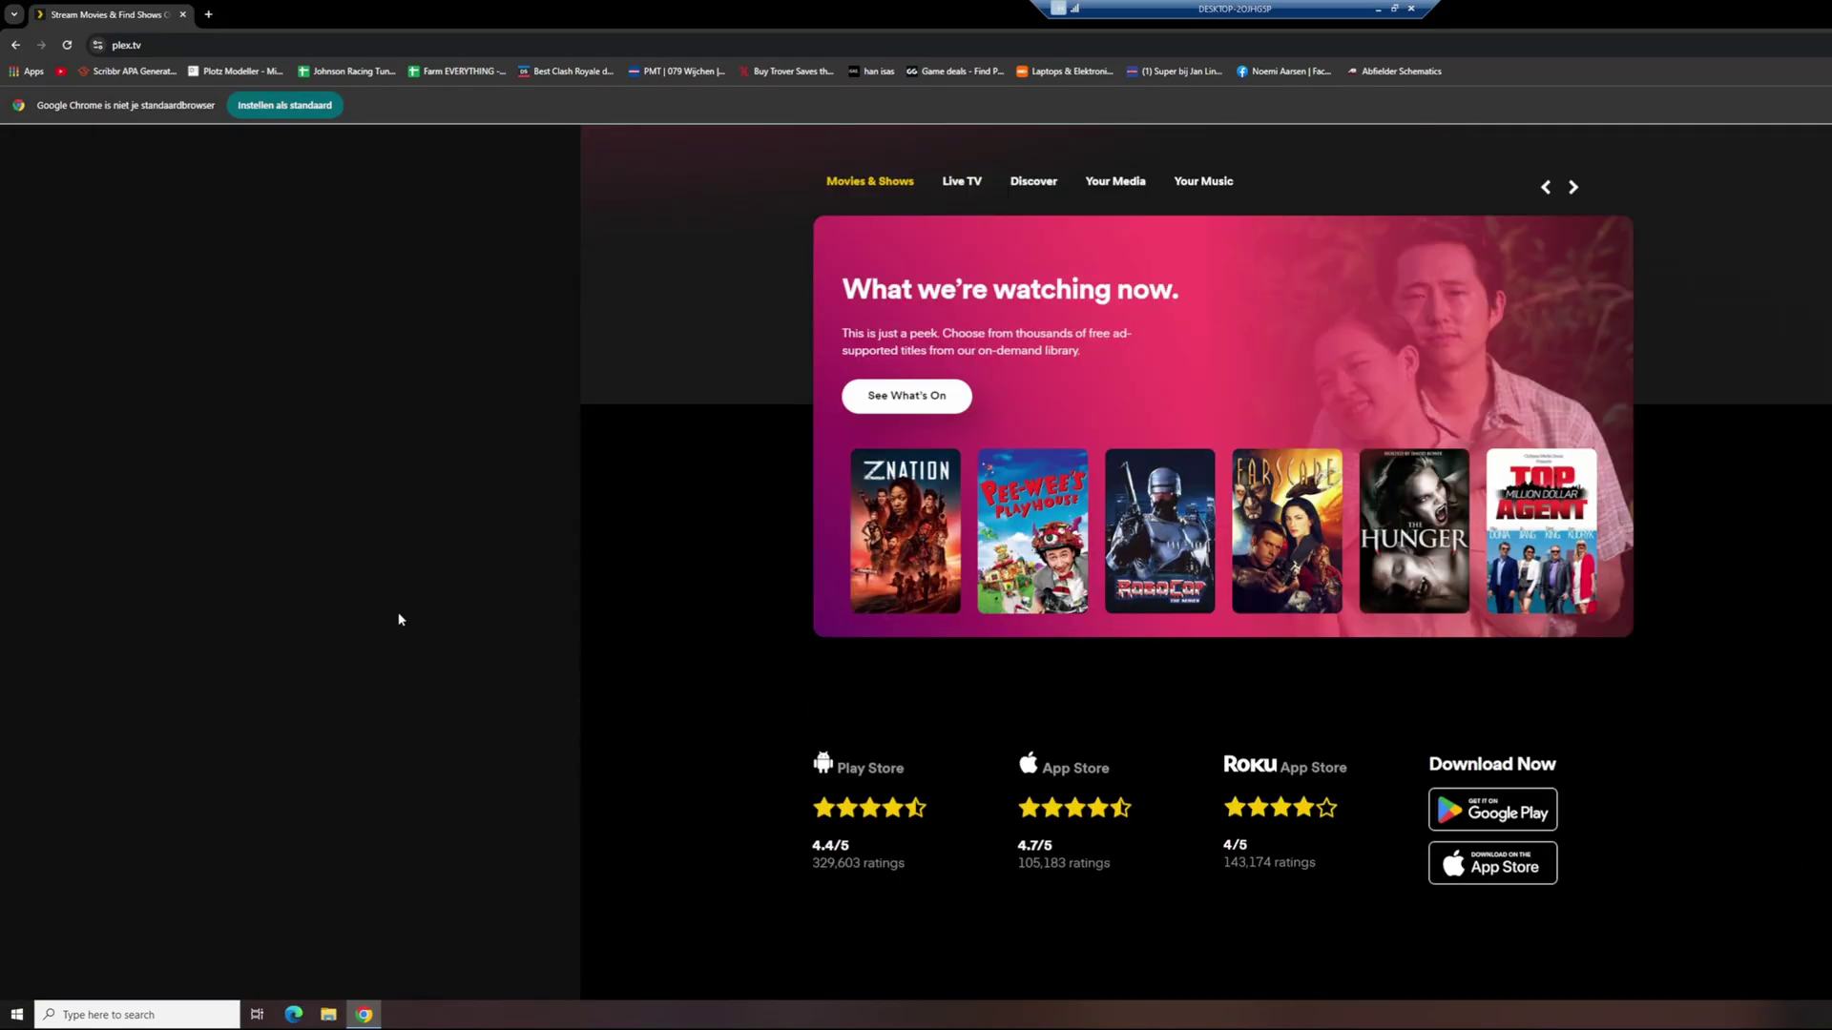